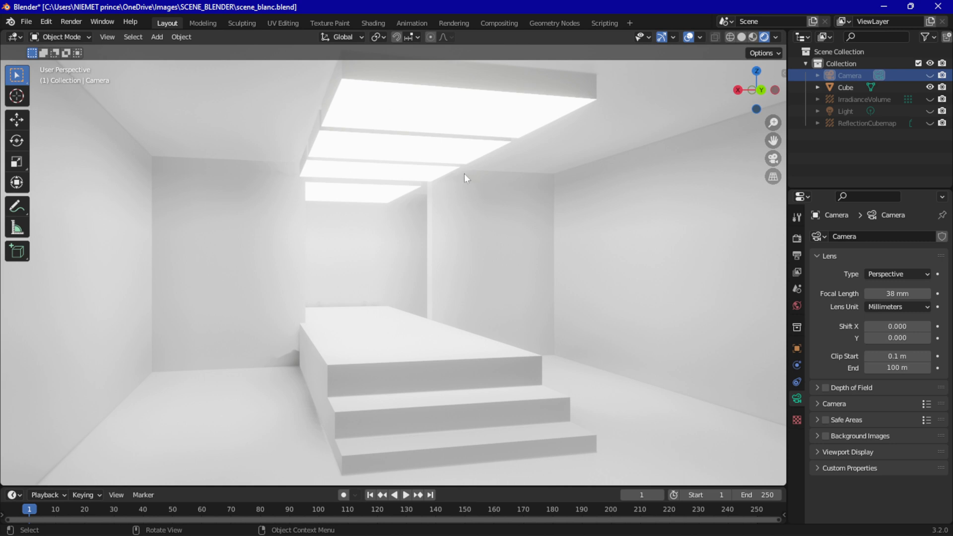
pyautogui.scroll(-2, 464, 175)
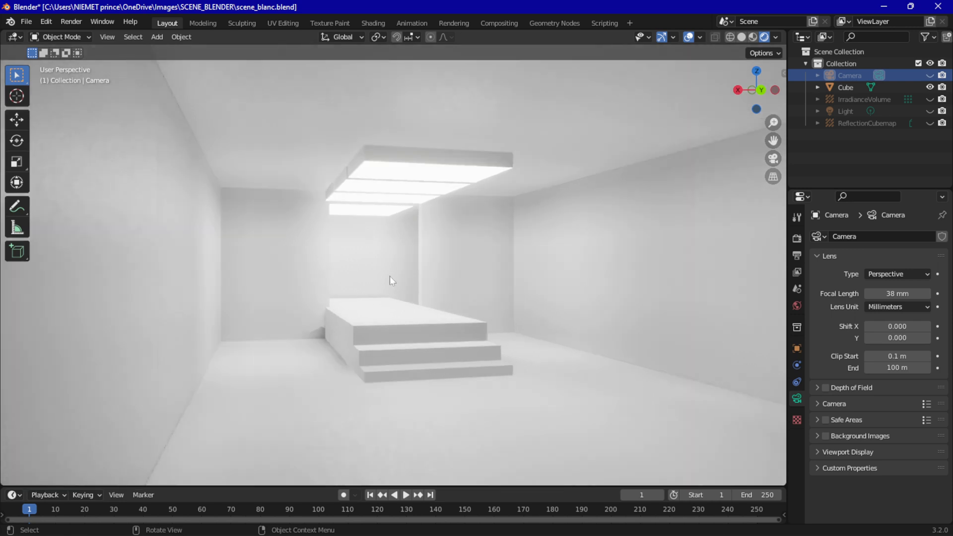
pyautogui.moveTo(389, 276)
pyautogui.mouseDown(button='middle')
pyautogui.moveTo(323, 287)
pyautogui.moveTo(349, 288)
pyautogui.moveTo(395, 266)
pyautogui.mouseUp(button='middle')
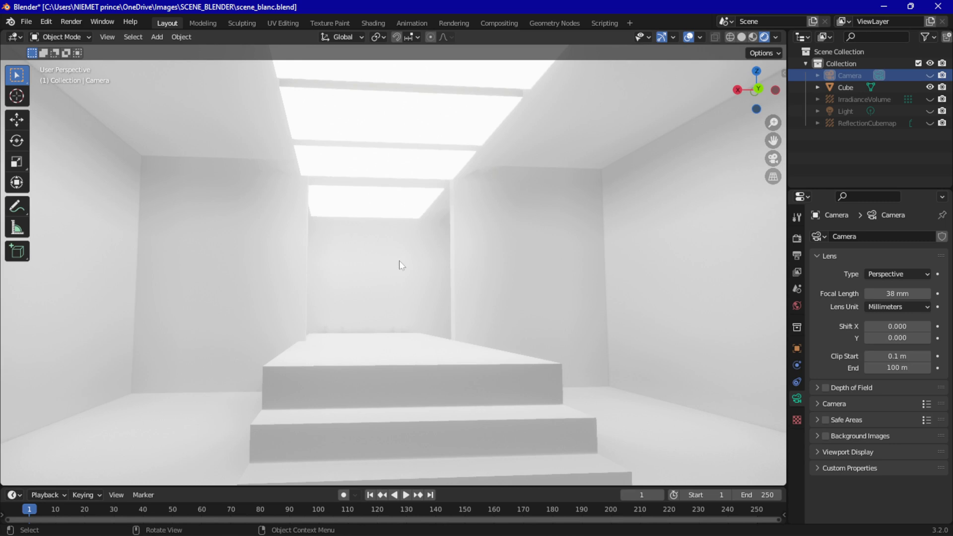
pyautogui.scroll(-2, 399, 264)
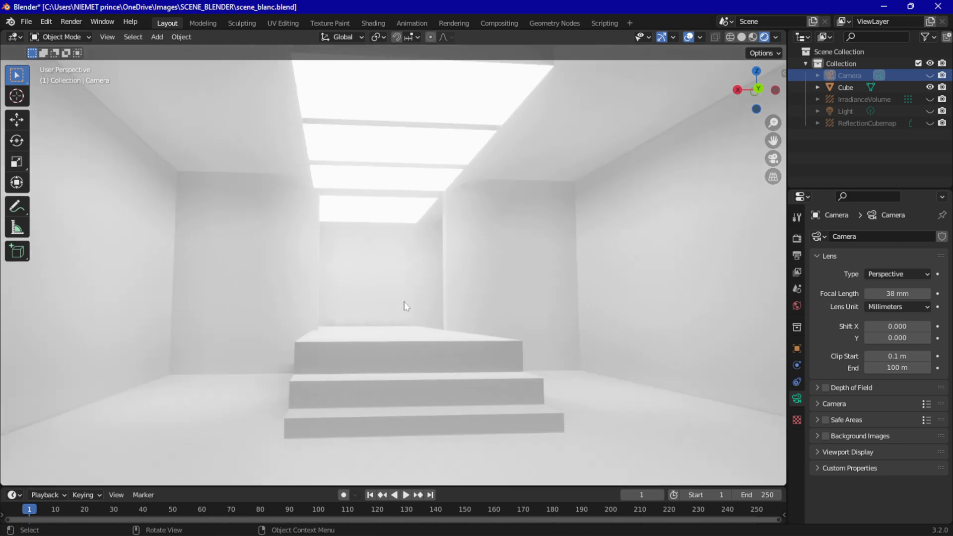
# Start a new General file without saving the changes to the current scene
pyautogui.click(26, 22)
pyautogui.moveTo(54, 35)
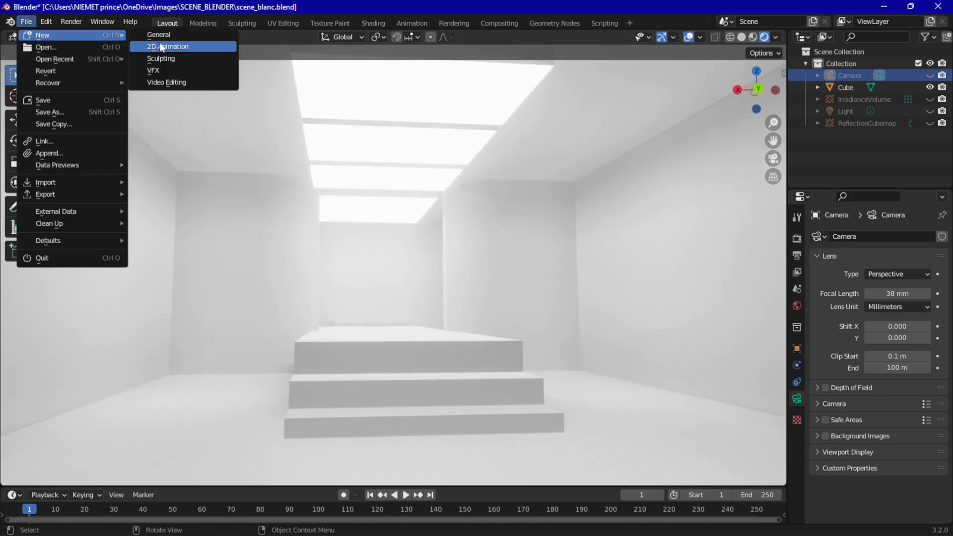
pyautogui.click(164, 34)
pyautogui.click(489, 290)
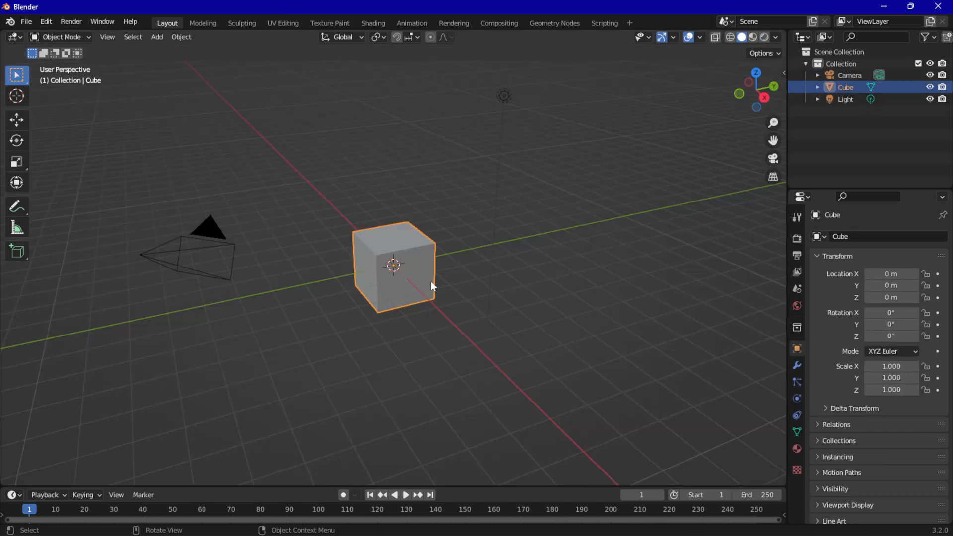
# Enter Edit Mode on the default cube and scale its whole mesh along the Y axis to about 5 times its length
pyautogui.moveTo(432, 281); pyautogui.dragTo(376, 285, button='middle')
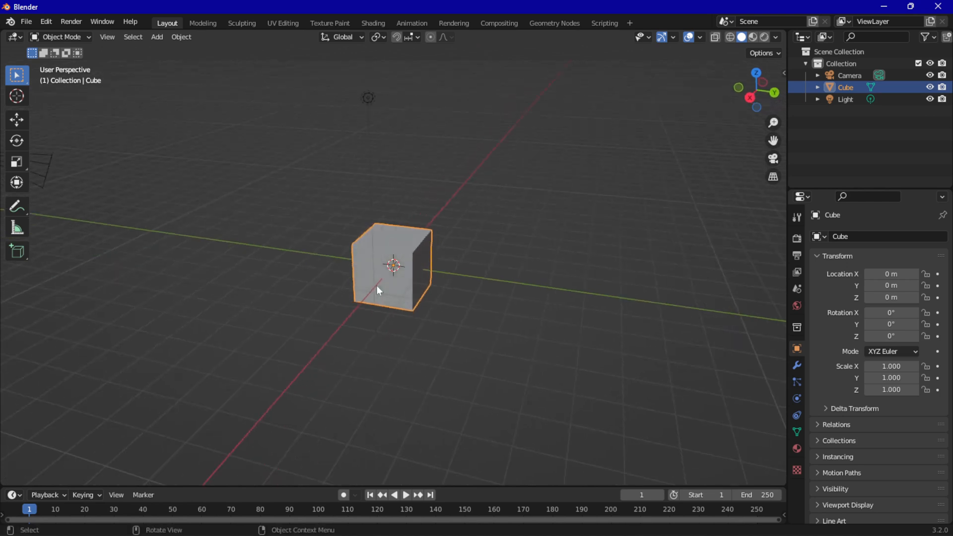
pyautogui.click(69, 37)
pyautogui.click(64, 63)
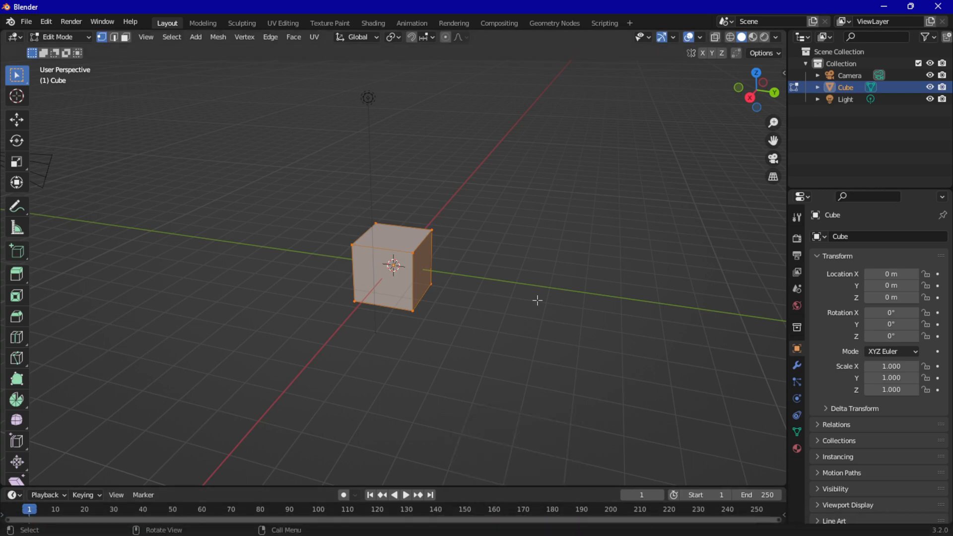
pyautogui.press('s')
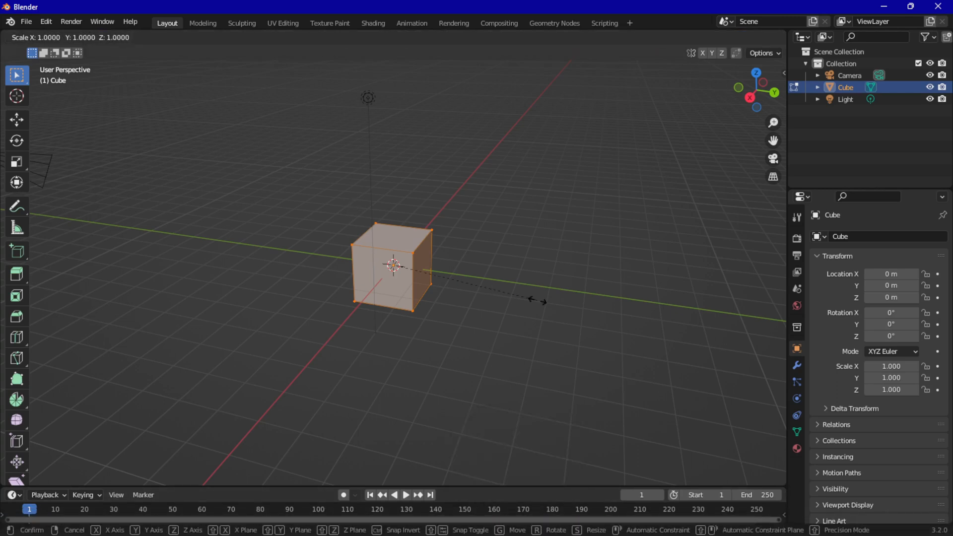
pyautogui.press('y')
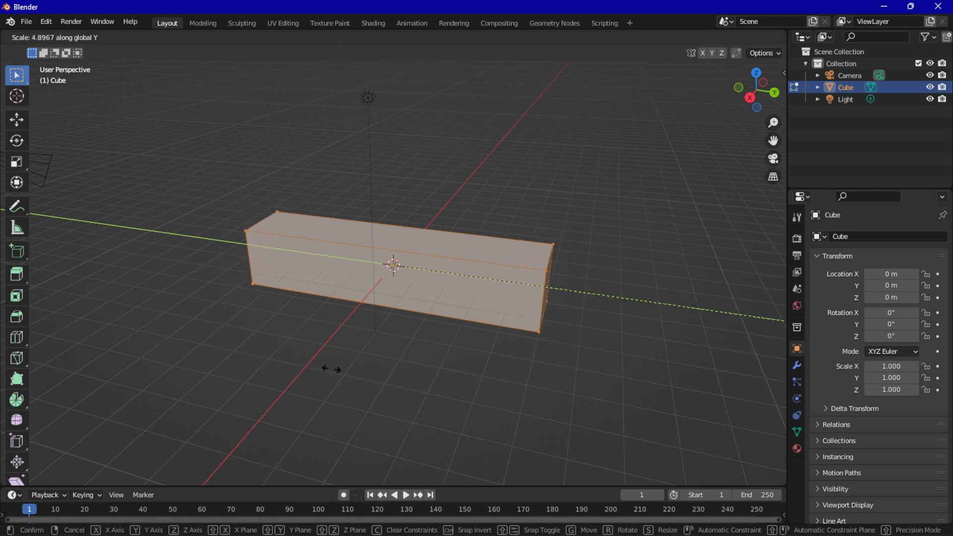
pyautogui.click(335, 369)
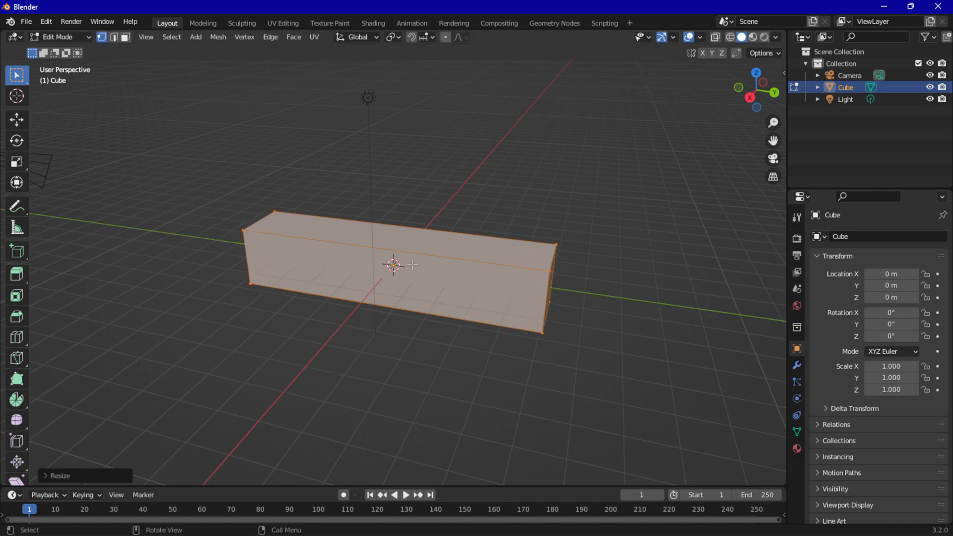
# Add two closely spaced loop cuts across the stretched cube, roughly halfway between its centre and its negative Y end
pyautogui.scroll(2, 335, 259)
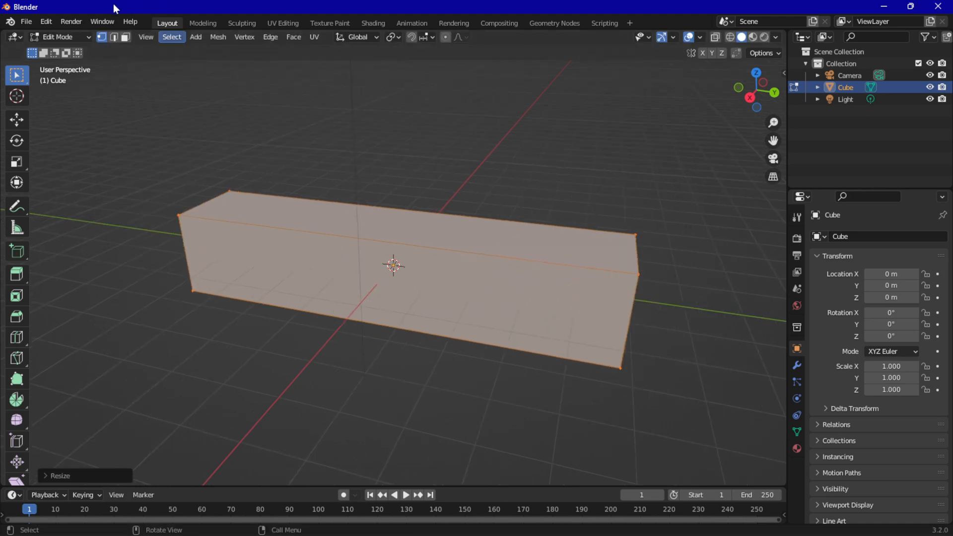
pyautogui.click(113, 37)
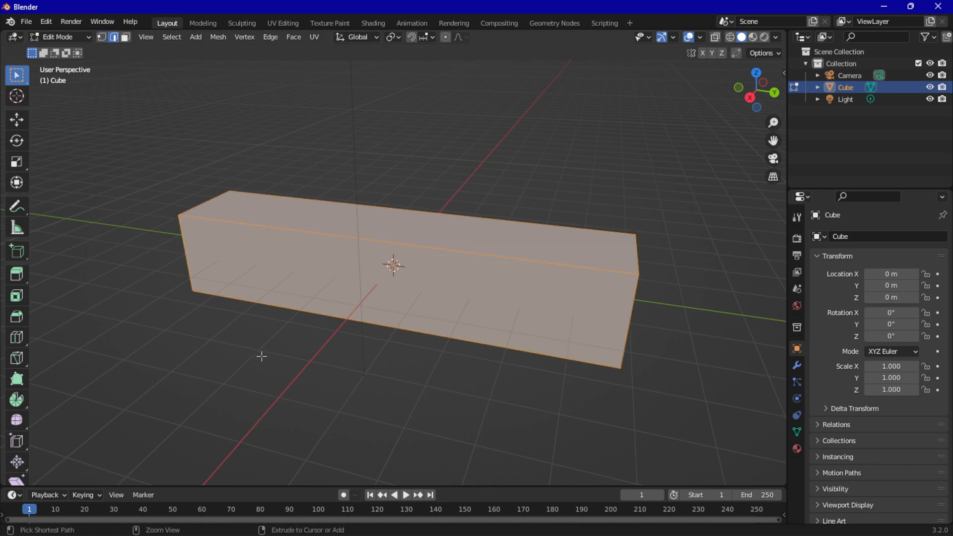
pyautogui.hotkey('ctrl', 'r')
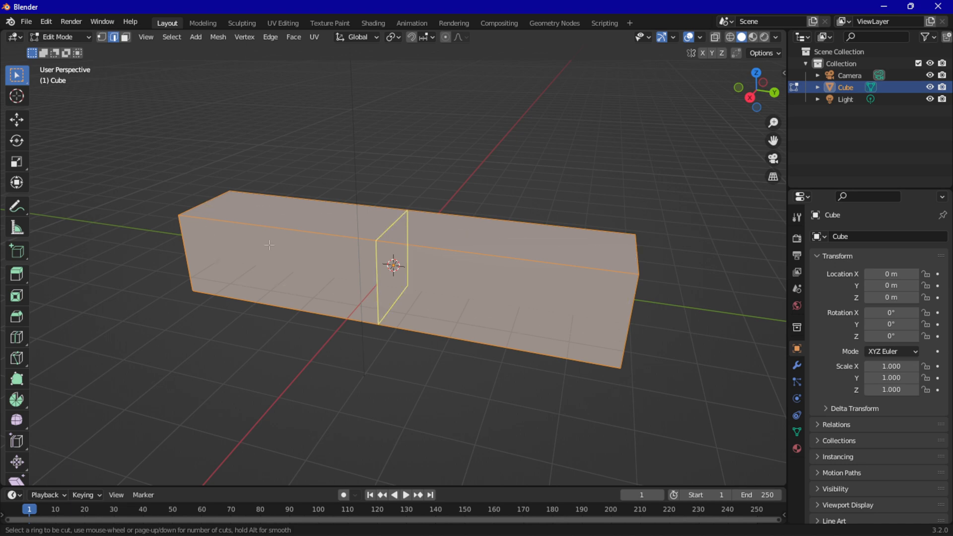
pyautogui.click(369, 248)
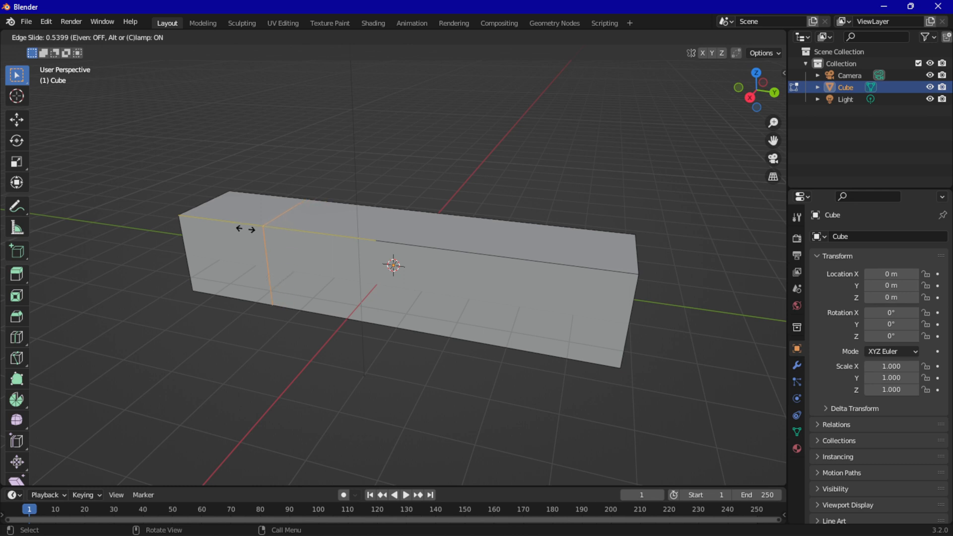
pyautogui.click(273, 239)
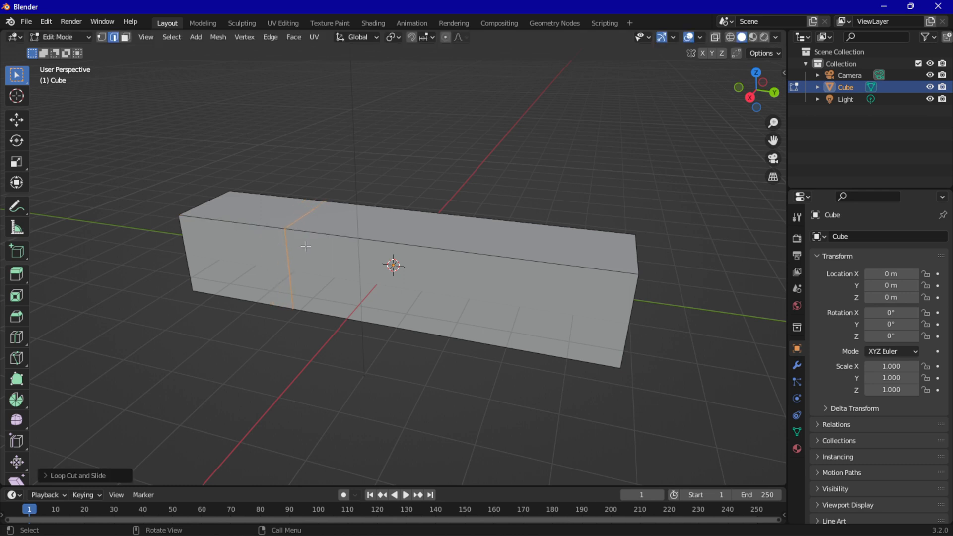
pyautogui.click(447, 258)
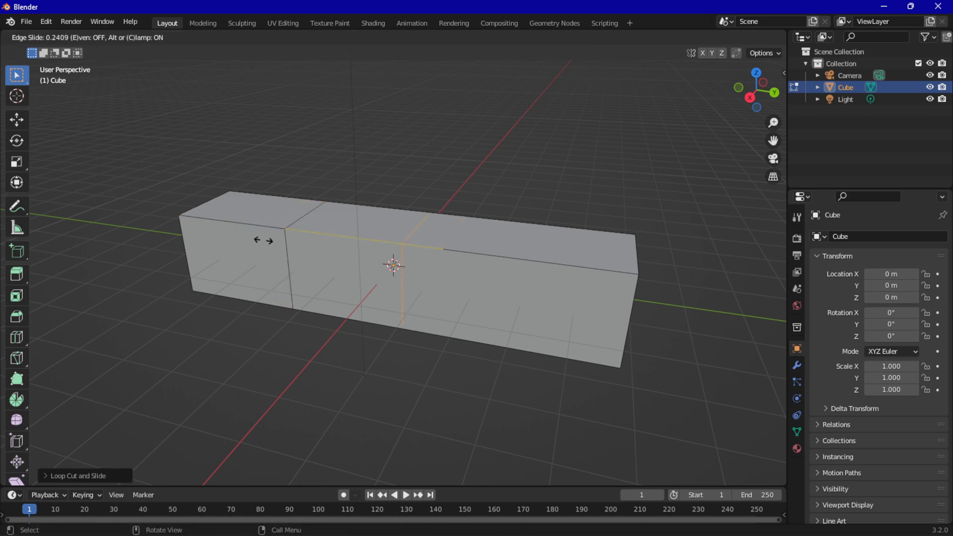
pyautogui.click(147, 217)
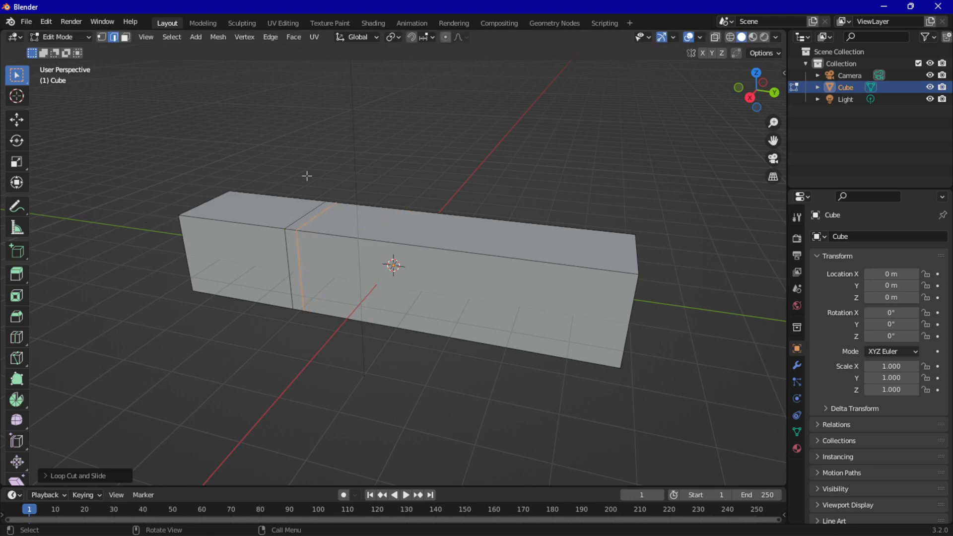
# Extrude the two narrow side faces between the loop cuts individually, about 0.71 m inward, to form partition walls with a central opening
pyautogui.click(289, 249)
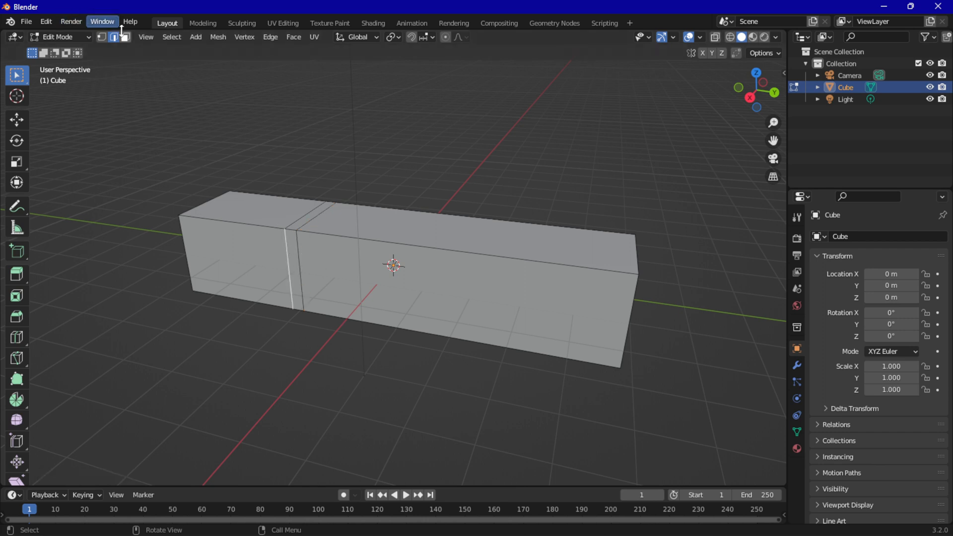
pyautogui.press('3')
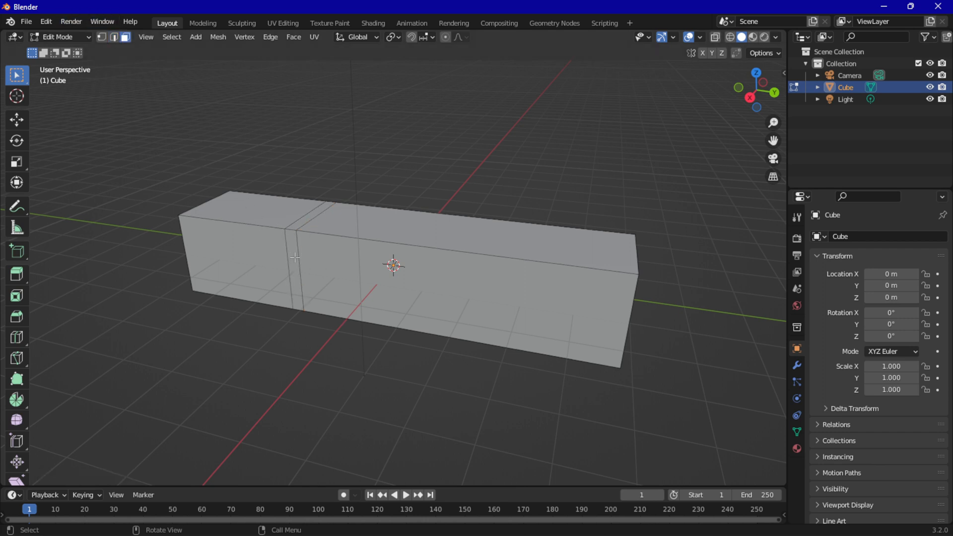
pyautogui.click(292, 255)
pyautogui.moveTo(366, 243); pyautogui.dragTo(228, 236, button='middle')
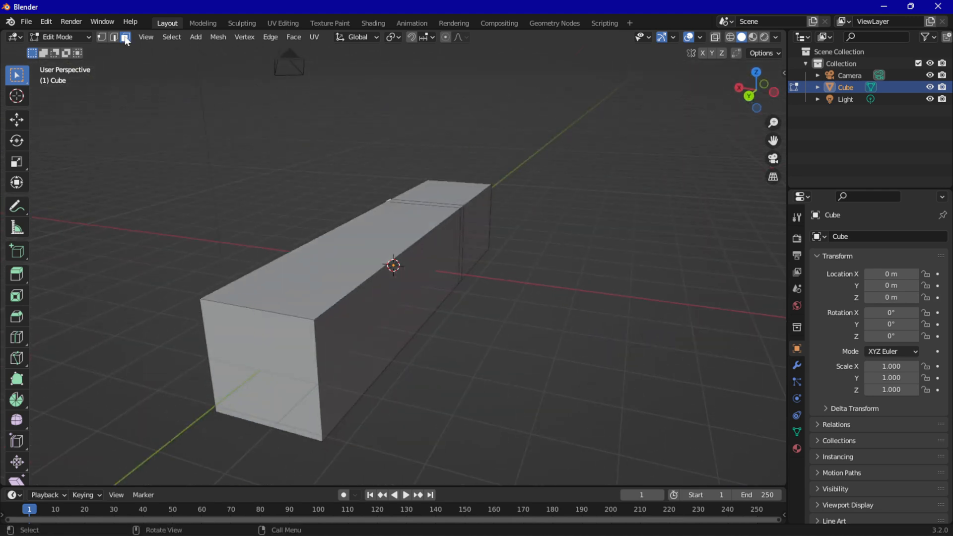
pyautogui.moveTo(308, 189); pyautogui.dragTo(551, 253, button='middle')
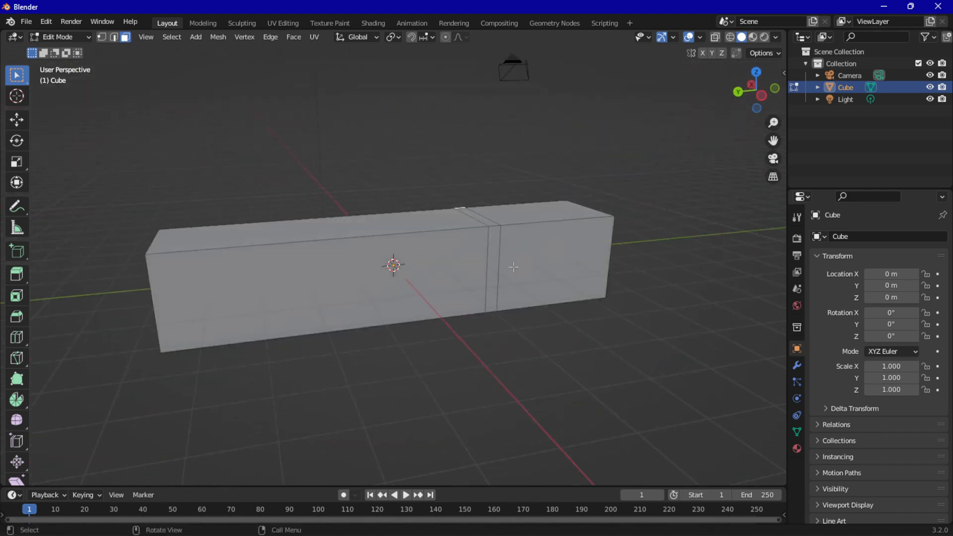
pyautogui.click(493, 248)
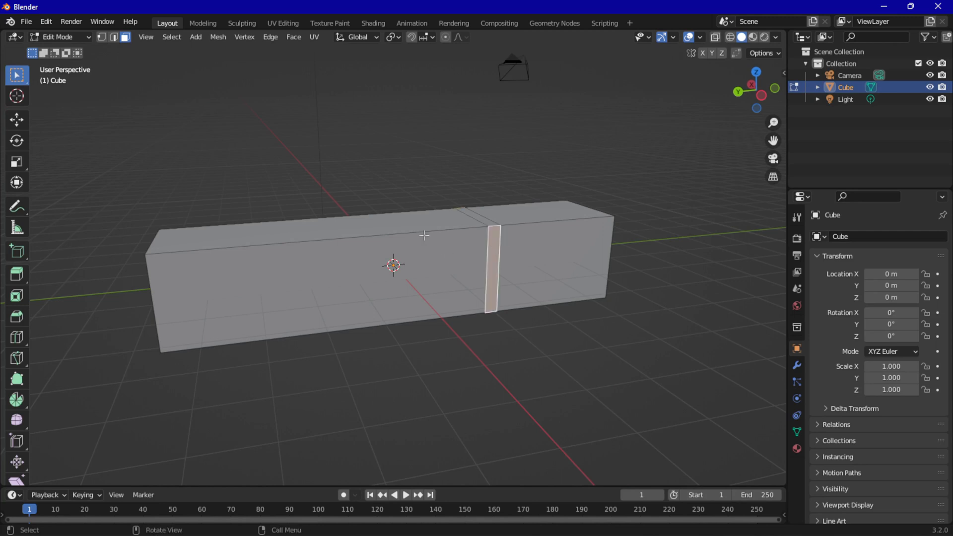
pyautogui.moveTo(418, 245)
pyautogui.mouseDown(button='middle')
pyautogui.moveTo(455, 262)
pyautogui.moveTo(496, 267)
pyautogui.moveTo(500, 259)
pyautogui.moveTo(400, 242)
pyautogui.mouseUp(button='middle')
pyautogui.scroll(2, 400, 242)
pyautogui.moveTo(372, 282); pyautogui.dragTo(432, 237, button='middle')
pyautogui.scroll(3, 390, 255)
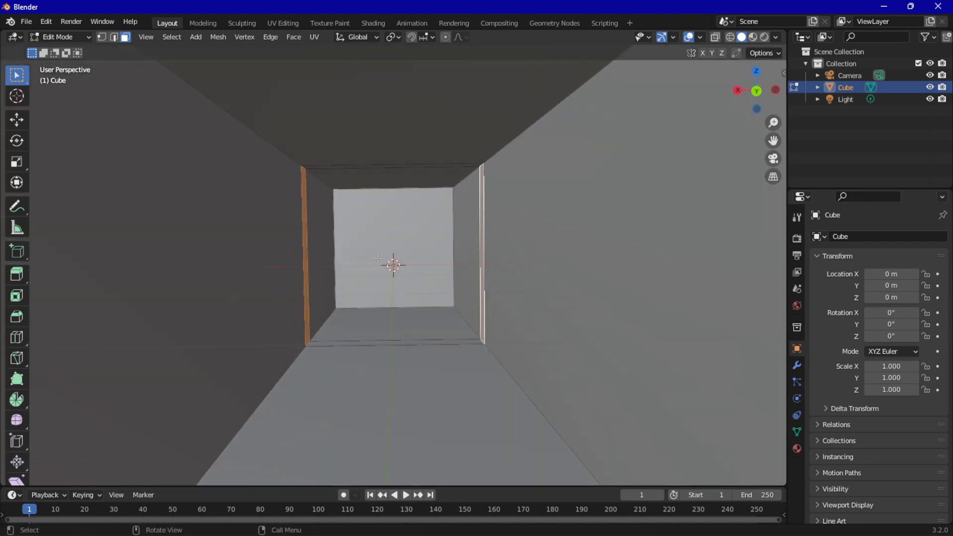
pyautogui.hotkey('alt', 'e')
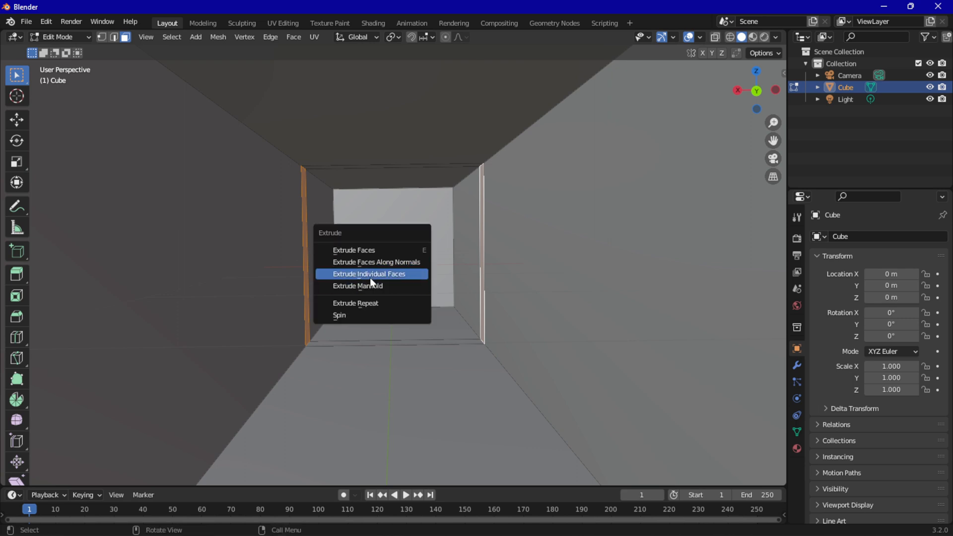
pyautogui.click(412, 274)
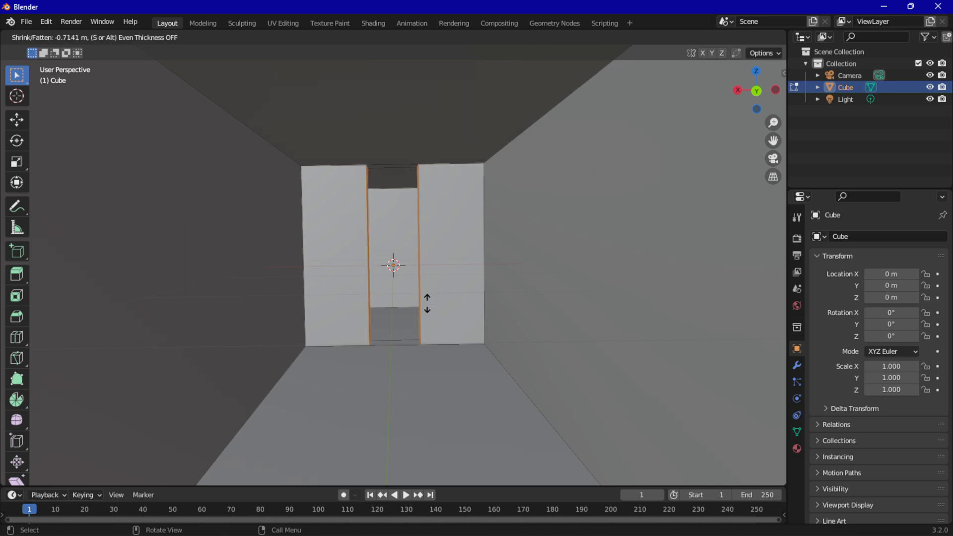
pyautogui.click(426, 303)
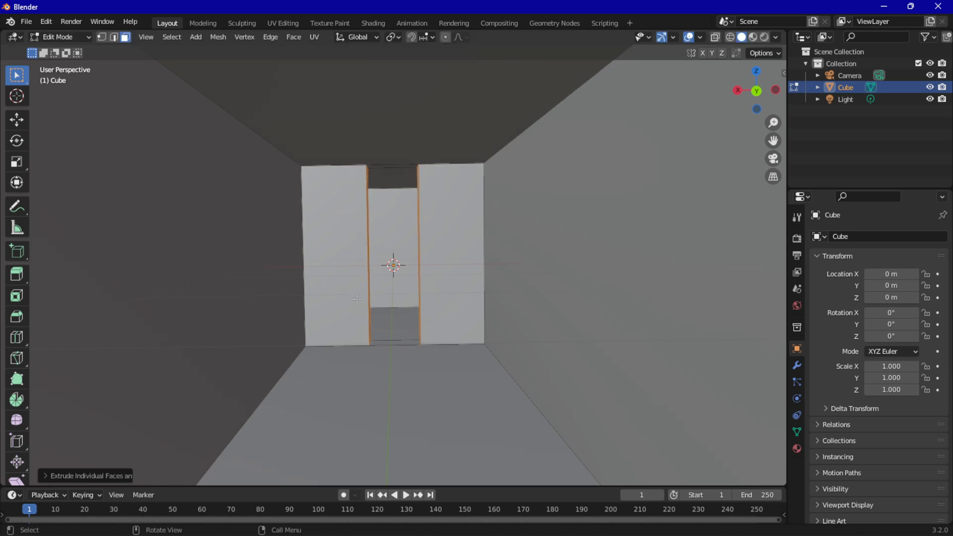
# Scale the whole mesh along the X axis to nearly twice its width, and deselect everything
pyautogui.press('a')
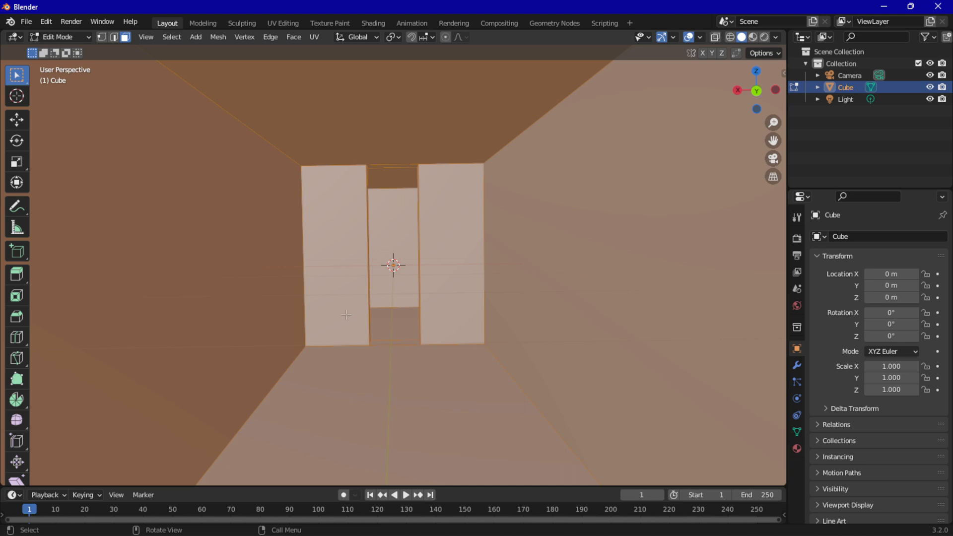
pyautogui.press('s')
pyautogui.press('y')
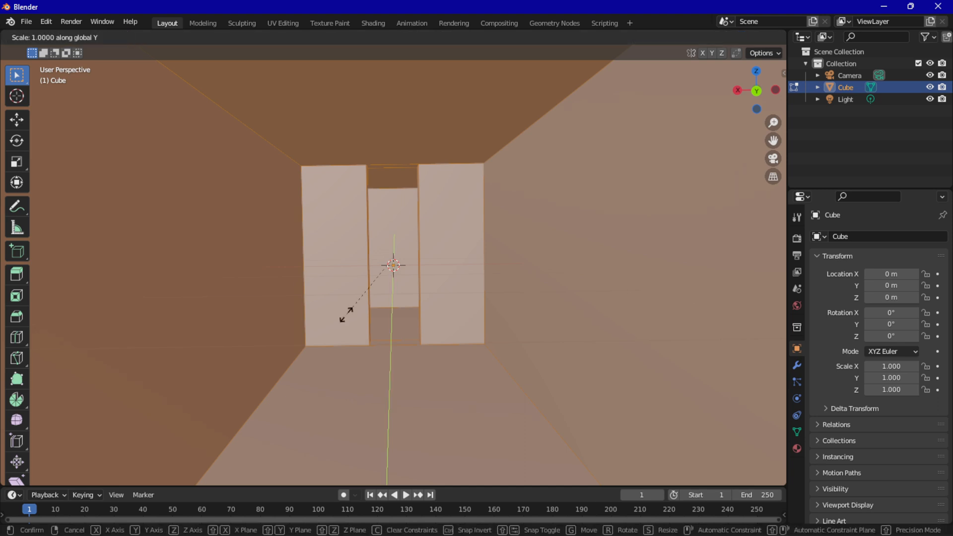
pyautogui.press('x')
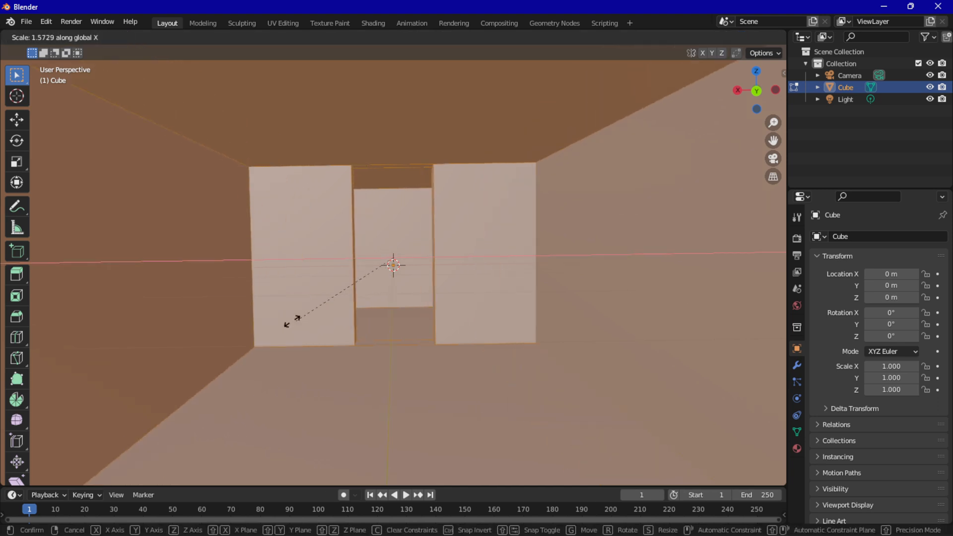
pyautogui.click(250, 325)
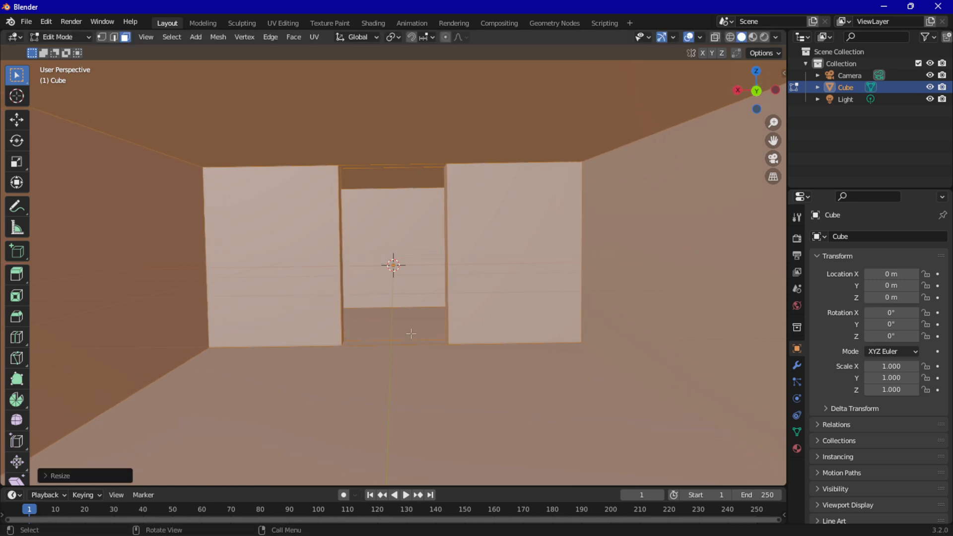
pyautogui.press('s')
pyautogui.press('x')
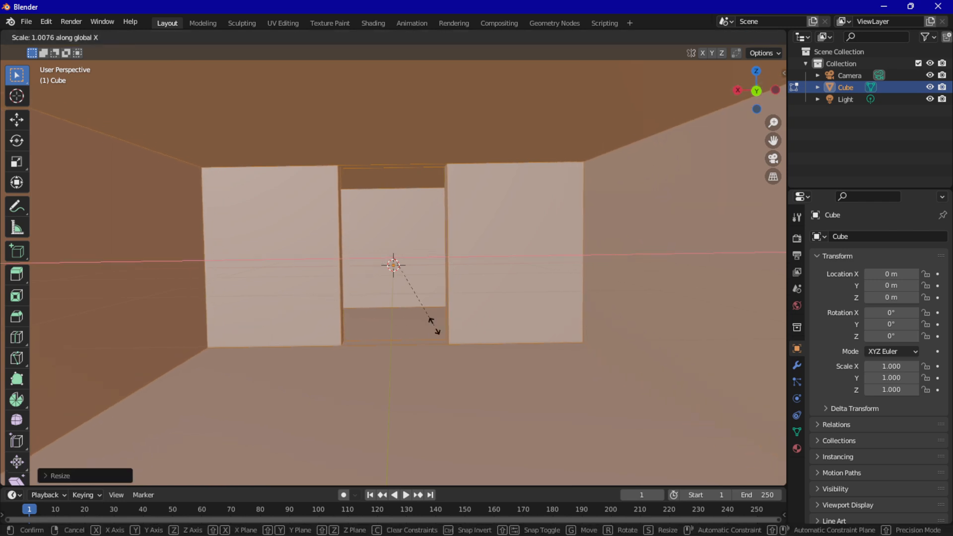
pyautogui.click(420, 321)
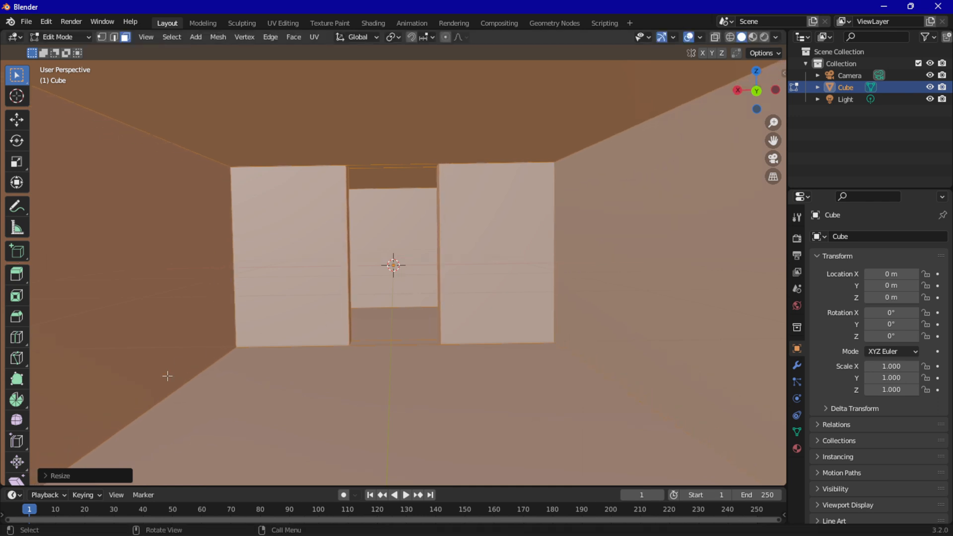
pyautogui.moveTo(312, 260); pyautogui.dragTo(335, 260, button='middle')
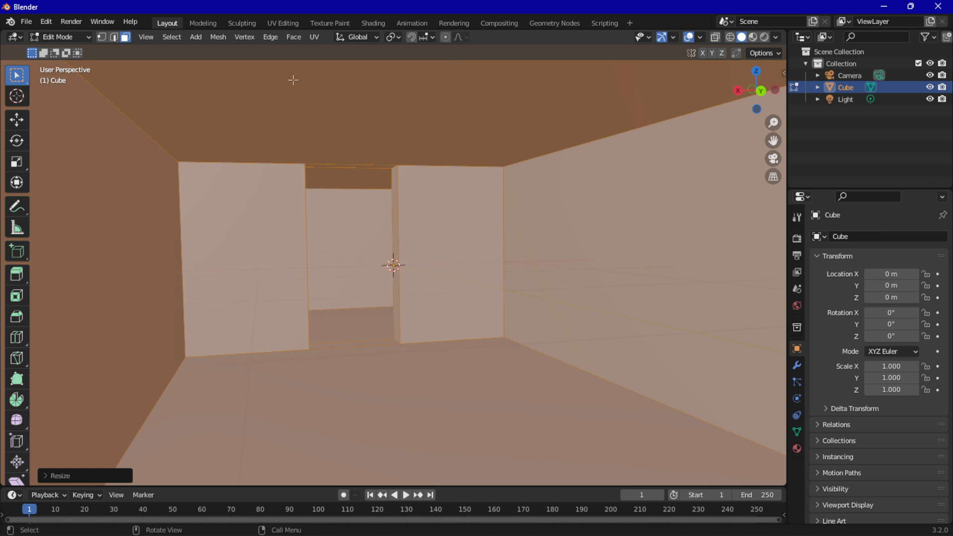
pyautogui.scroll(-4, 309, 268)
pyautogui.moveTo(309, 268); pyautogui.dragTo(404, 300, button='middle')
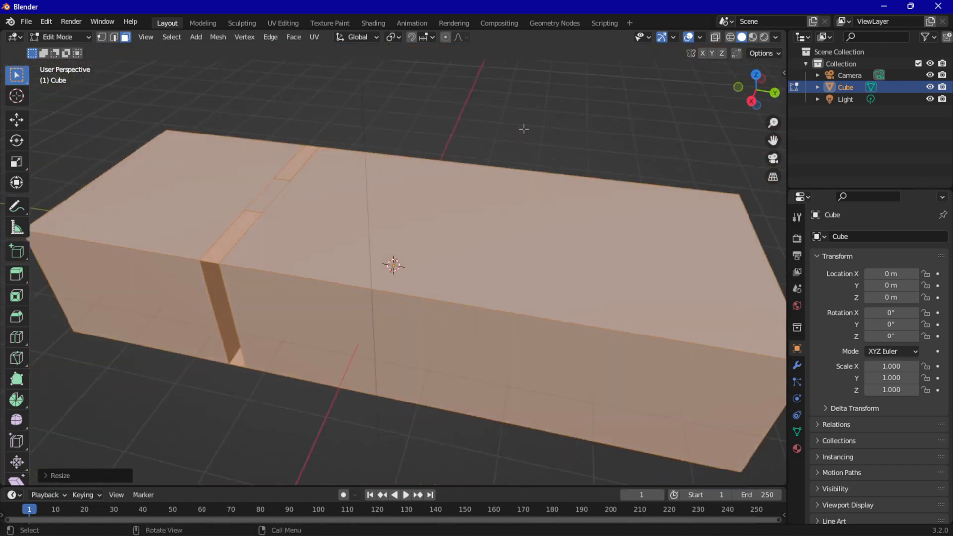
pyautogui.click(523, 127)
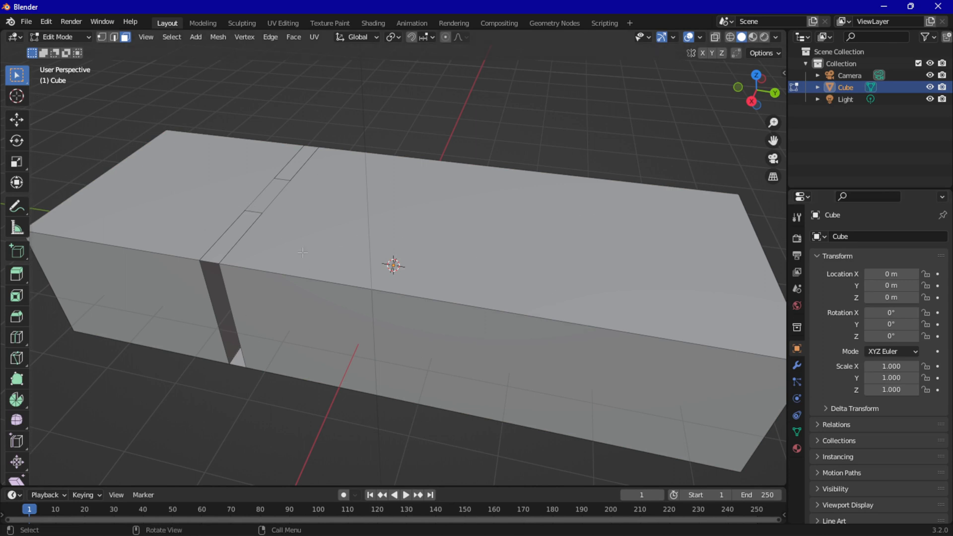
# Add two lengthwise loop cuts along the block, dividing its width into three roughly equal strips
pyautogui.hotkey('ctrl', 'r')
pyautogui.click(100, 179)
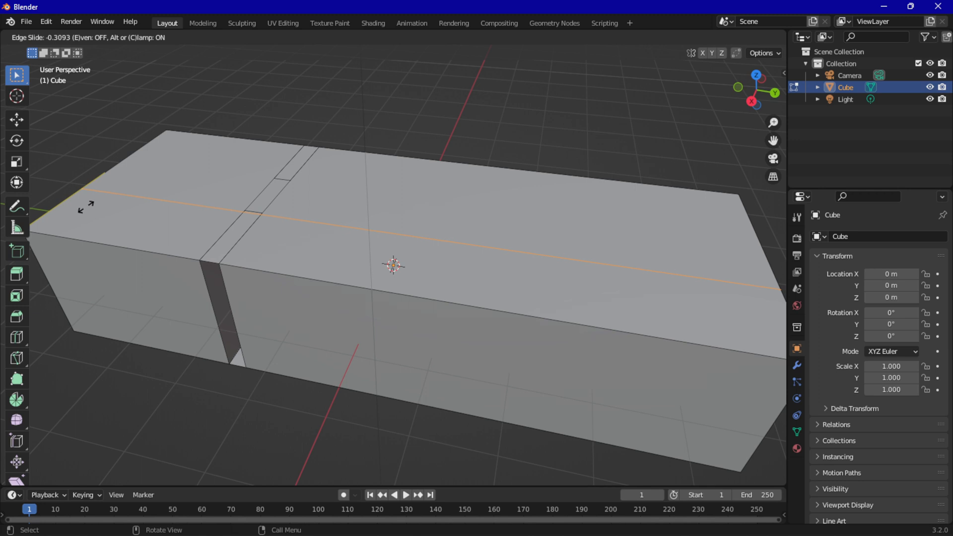
pyautogui.click(83, 207)
pyautogui.hotkey('ctrl', 'r')
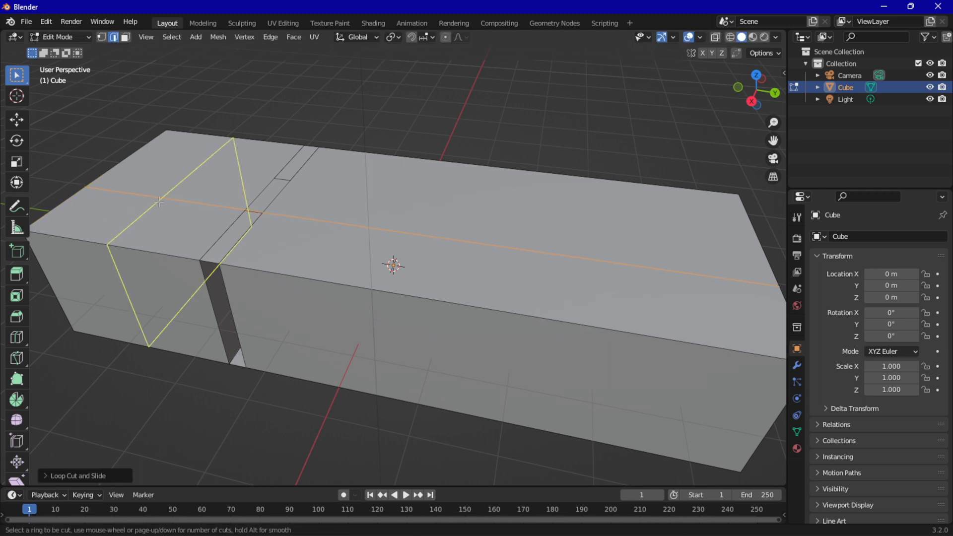
pyautogui.click(152, 158)
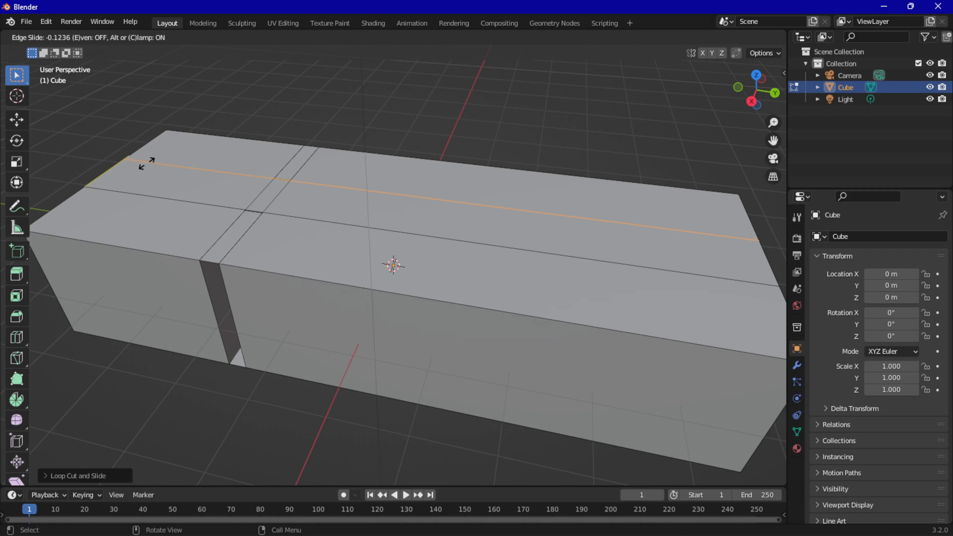
pyautogui.click(146, 162)
# Add four evenly spaced loop cuts across the long section on the positive Y side of the partition walls, and deselect everything
pyautogui.scroll(-2, 400, 335)
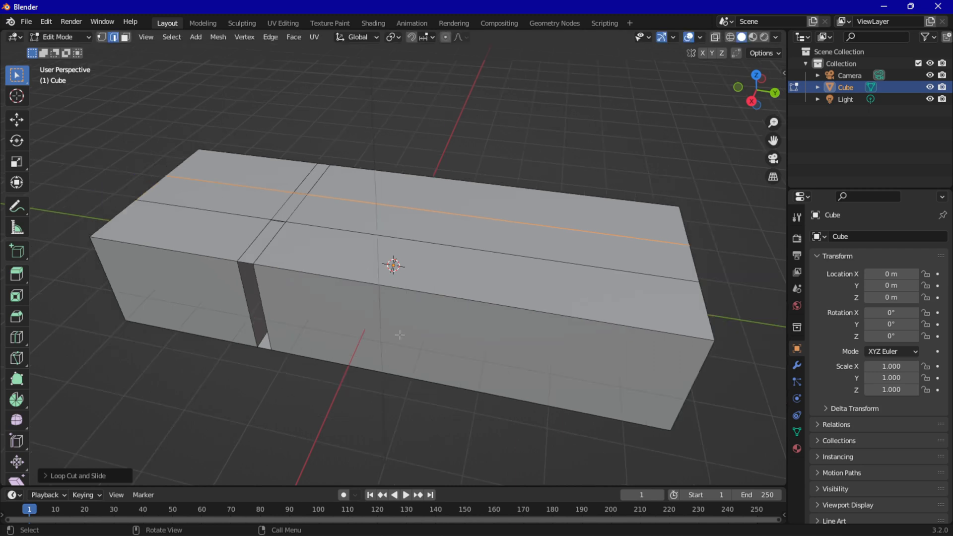
pyautogui.hotkey('ctrl', 'r')
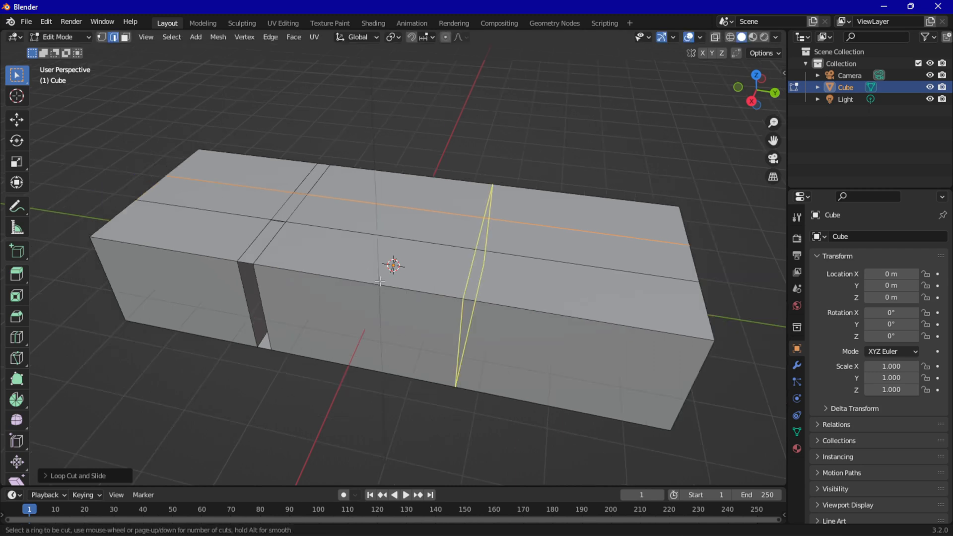
pyautogui.scroll(2, 365, 282)
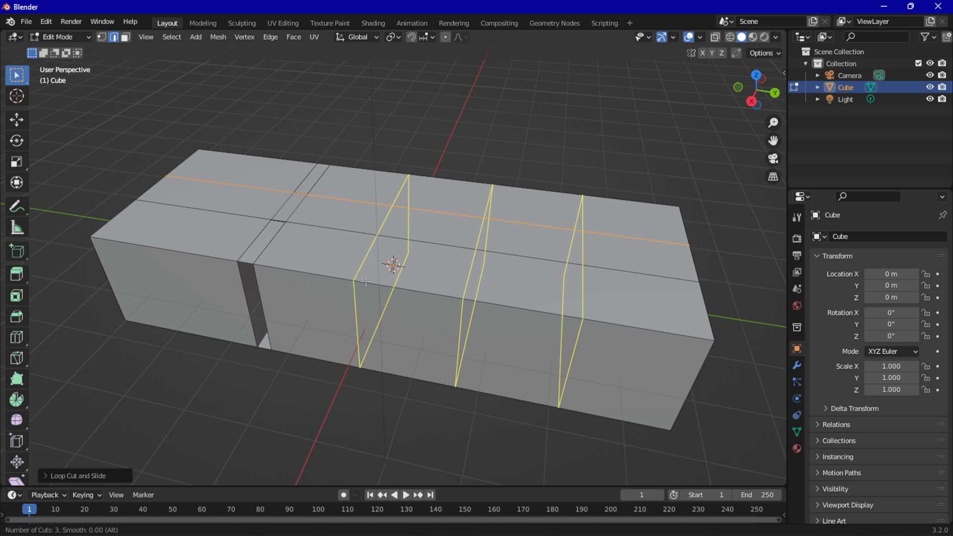
pyautogui.scroll(1, 366, 281)
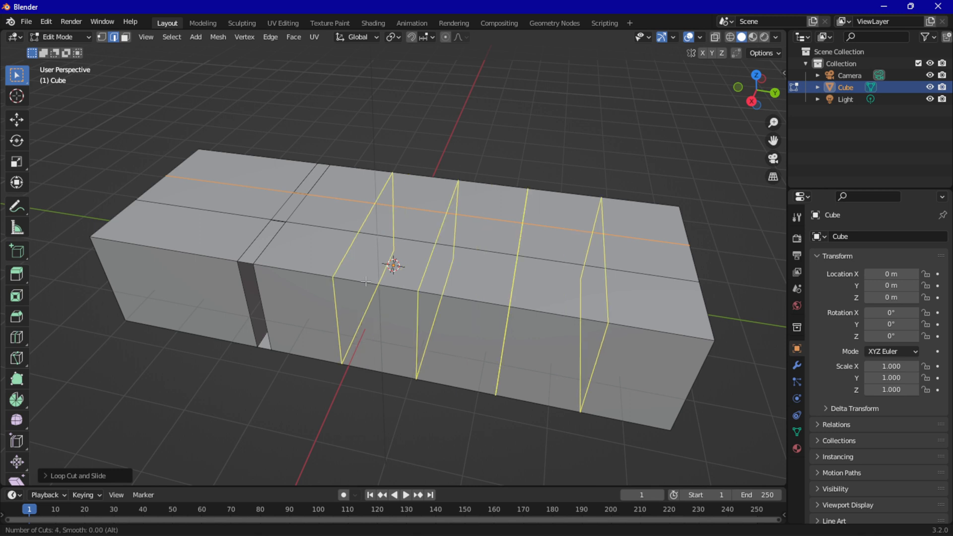
pyautogui.scroll(1, 365, 282)
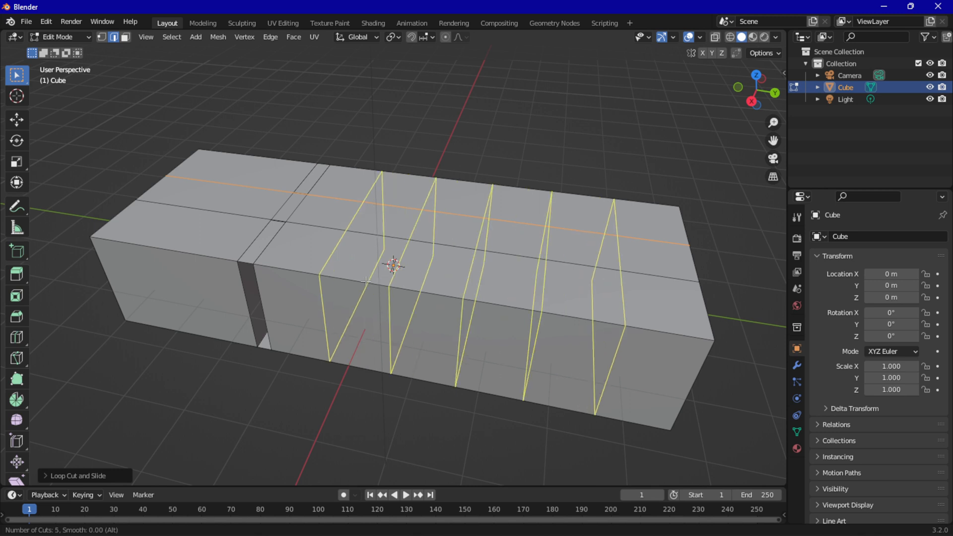
pyautogui.scroll(-1, 366, 281)
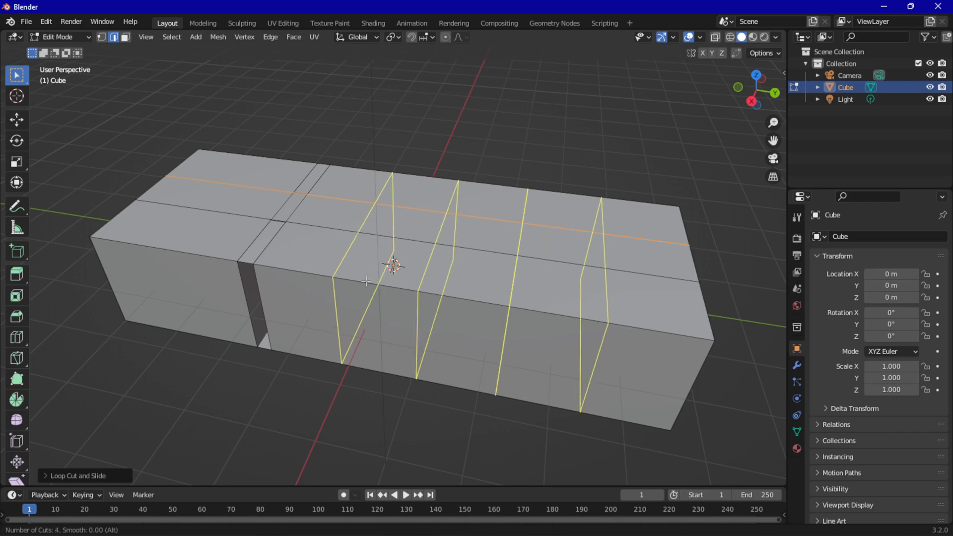
pyautogui.click(366, 282)
pyautogui.rightClick(365, 282)
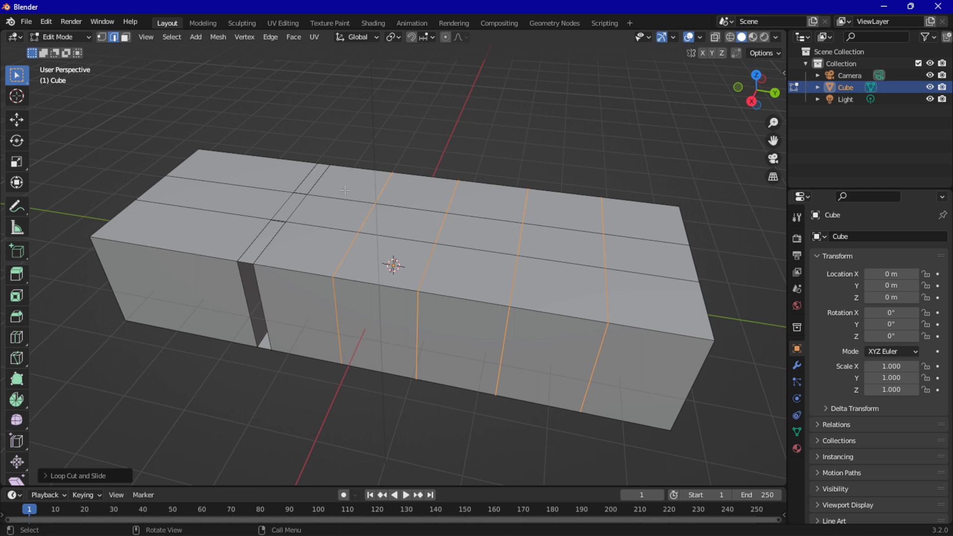
pyautogui.hotkey('alt', 'a')
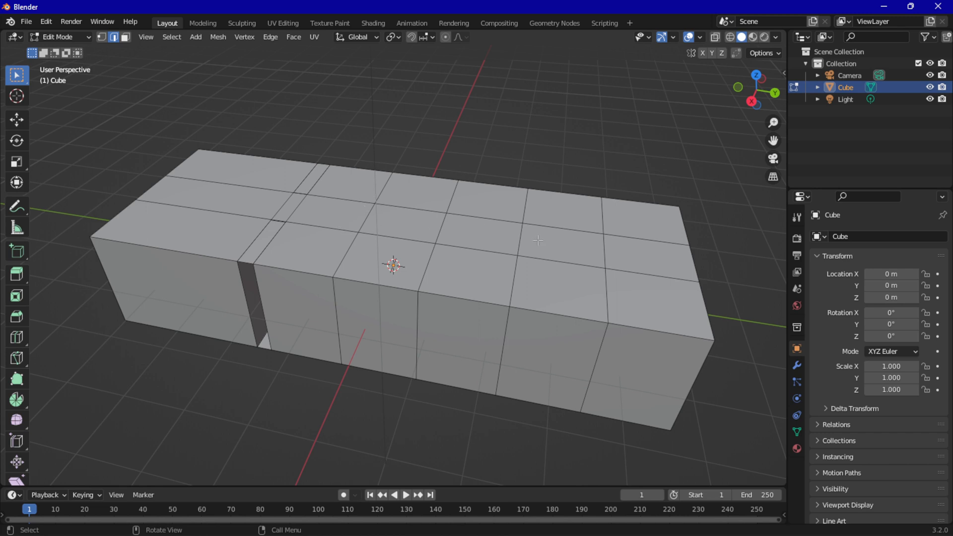
# Add a loop cut closely beside each of the four cross cuts on its negative Y side, with an edge slide of about 0.7
pyautogui.hotkey('ctrl', 'r')
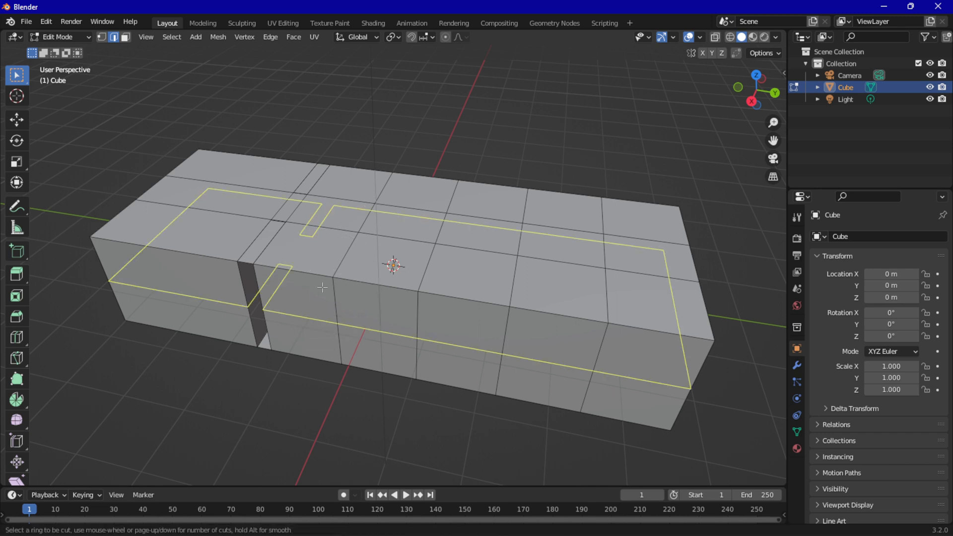
pyautogui.click(339, 227)
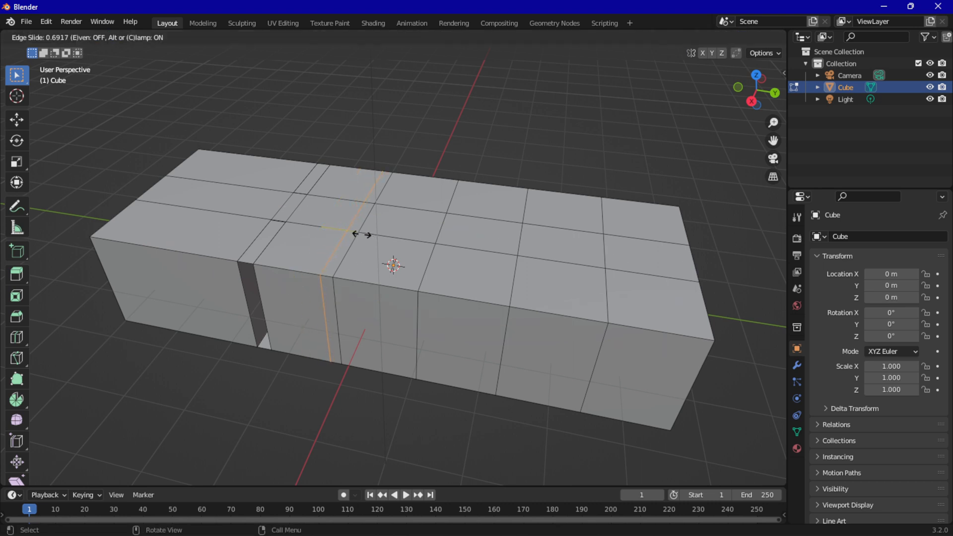
pyautogui.click(359, 234)
pyautogui.hotkey('ctrl', 'r')
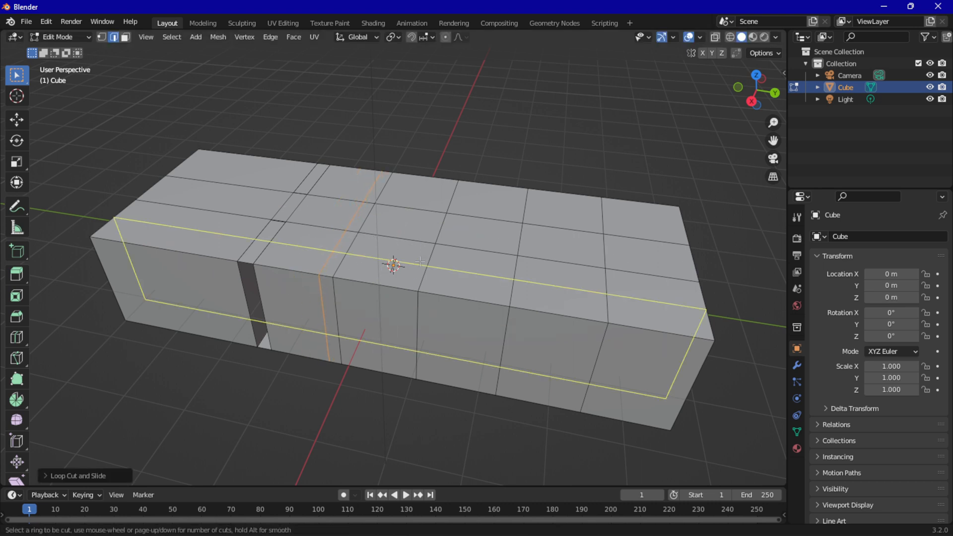
pyautogui.click(417, 245)
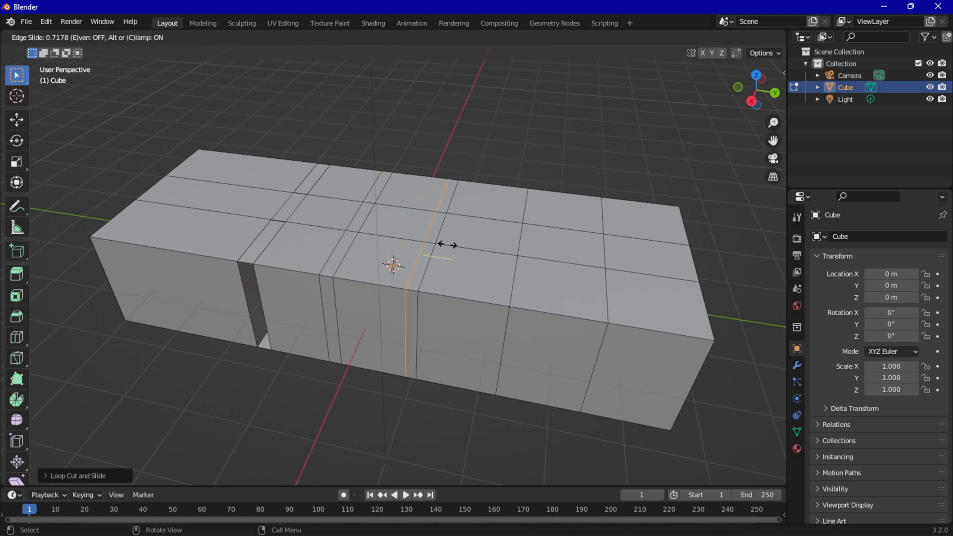
pyautogui.click(447, 245)
pyautogui.hotkey('ctrl', 'r')
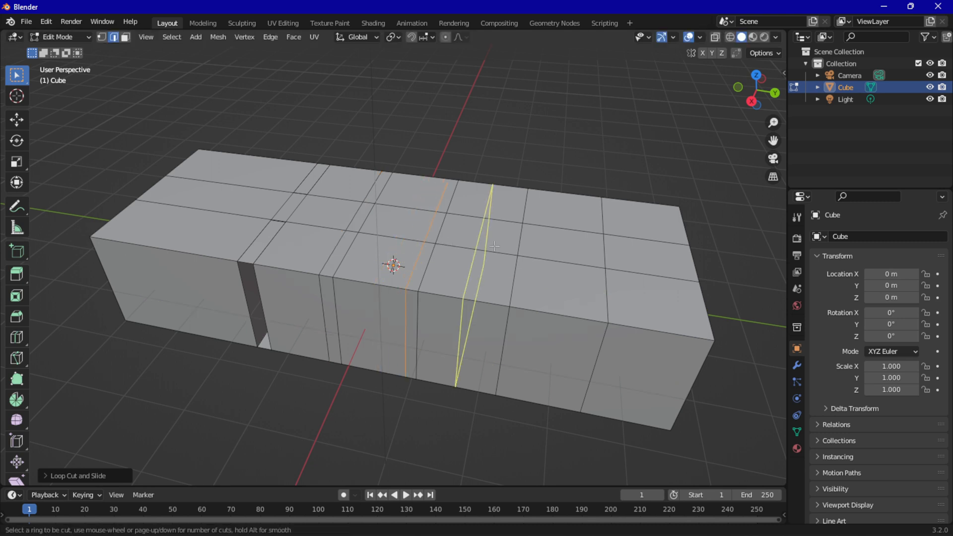
pyautogui.click(494, 245)
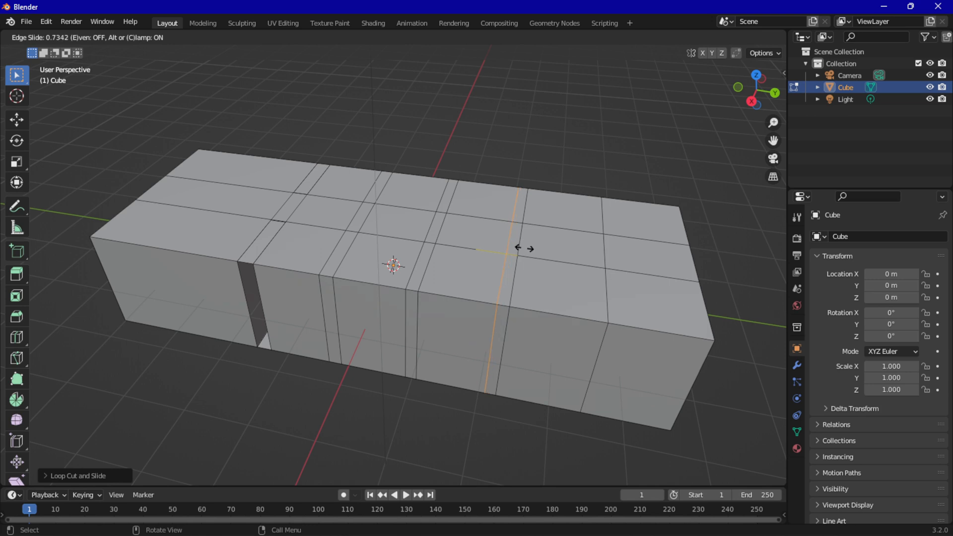
pyautogui.click(523, 248)
pyautogui.hotkey('ctrl', 'r')
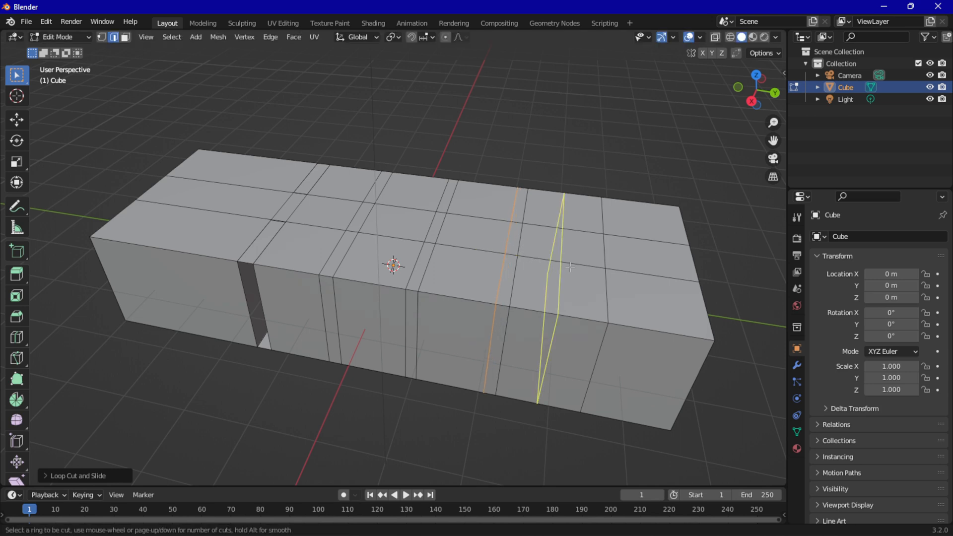
pyautogui.click(565, 266)
pyautogui.click(600, 266)
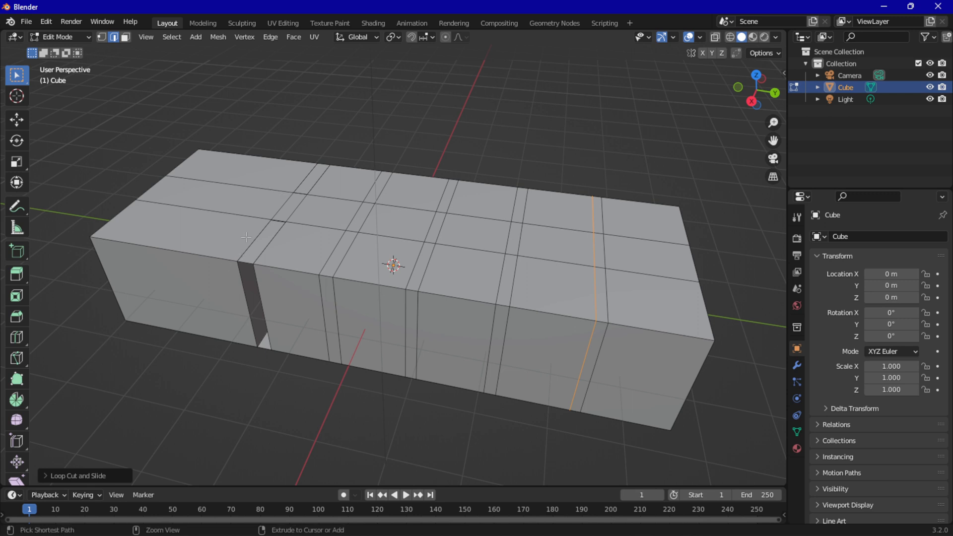
# Add a loop cut across the short section, closely beside the negative Y side of the partition walls
pyautogui.hotkey('ctrl', 'r')
pyautogui.click(227, 254)
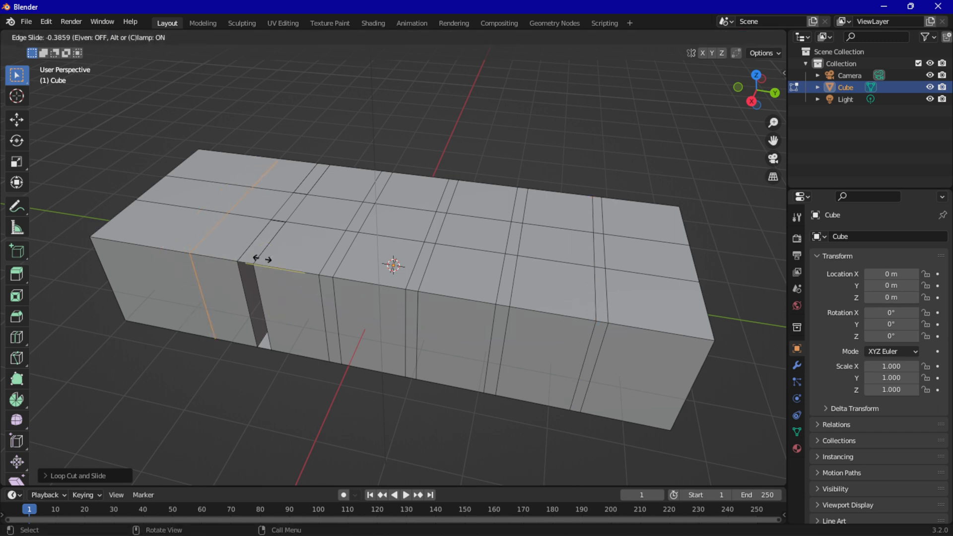
pyautogui.click(288, 263)
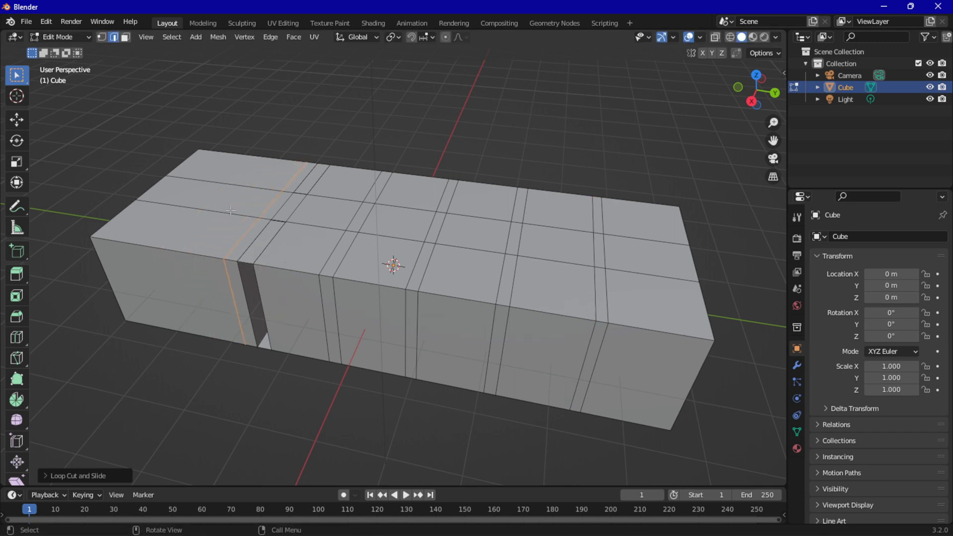
# Select four large faces of the top's middle strip, starting at the negative Y end, and extrude them about 0.1 m down into the room
pyautogui.click(259, 203)
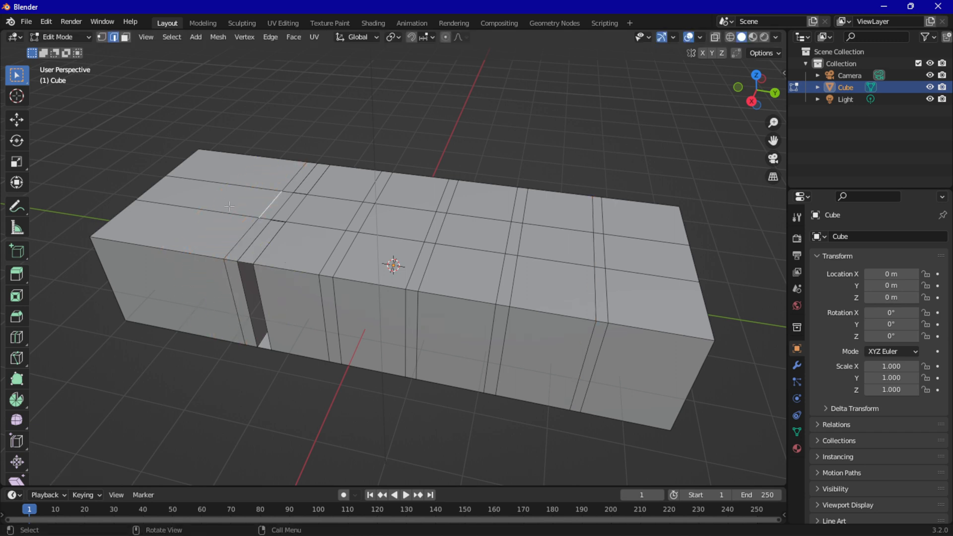
pyautogui.click(125, 37)
pyautogui.click(183, 190)
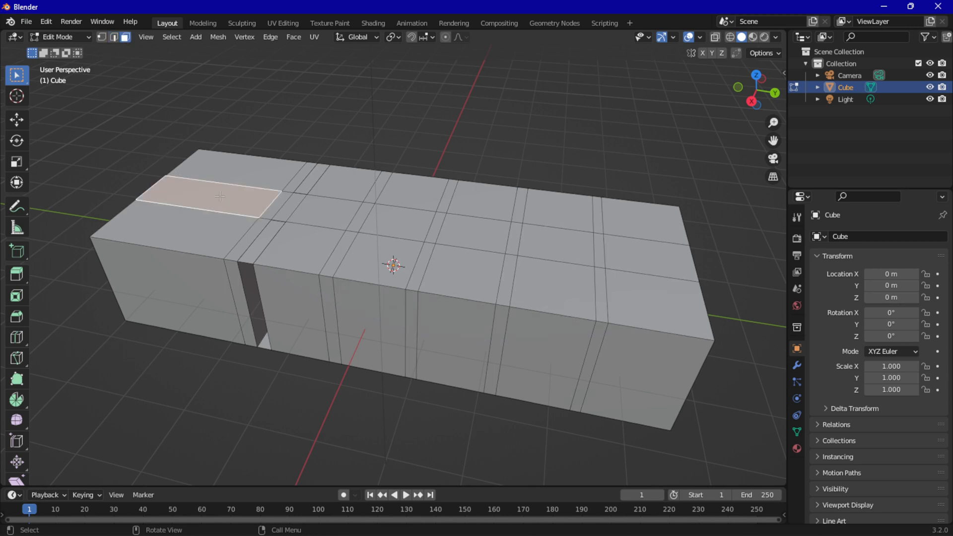
pyautogui.keyDown('shift'); pyautogui.click(323, 212); pyautogui.keyUp('shift')
pyautogui.keyDown('shift'); pyautogui.click(402, 222); pyautogui.keyUp('shift')
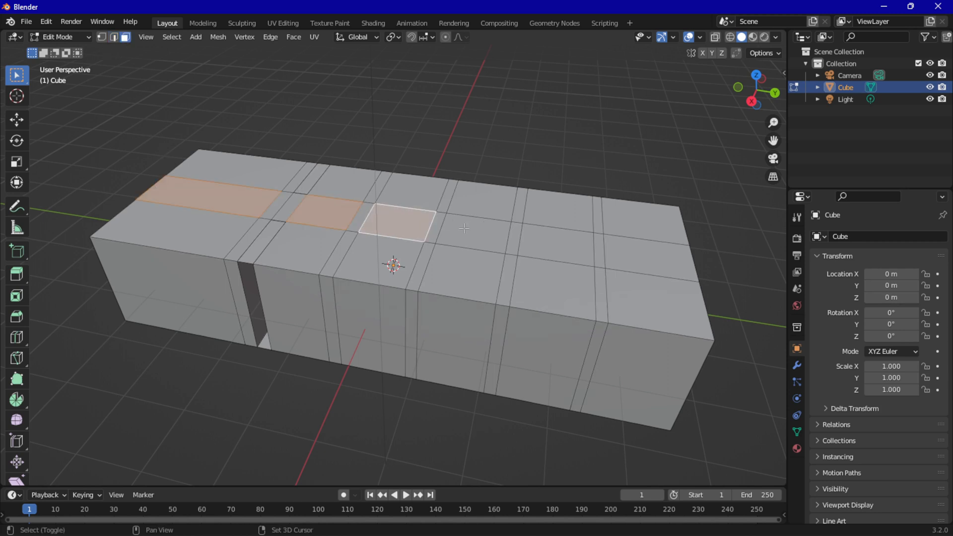
pyautogui.keyDown('shift'); pyautogui.click(484, 227); pyautogui.keyUp('shift')
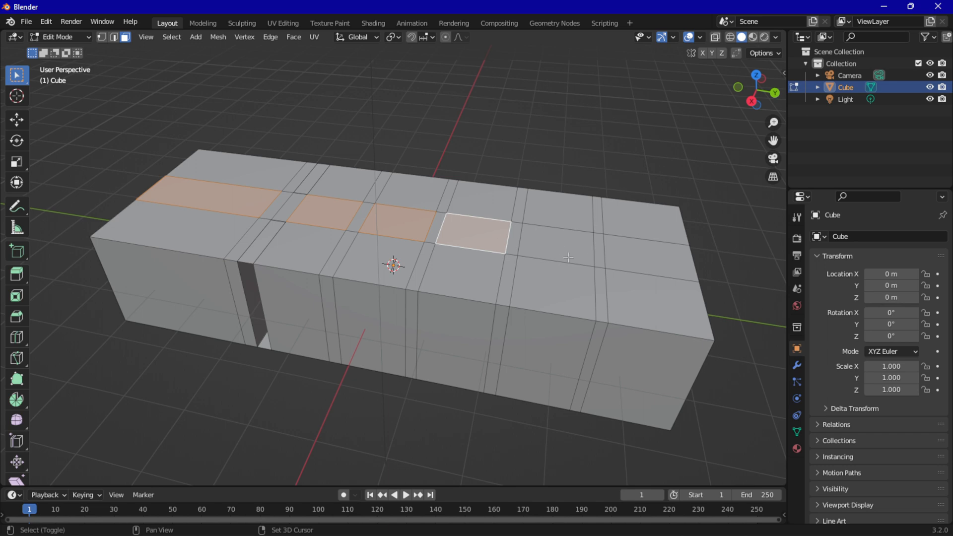
pyautogui.moveTo(462, 288); pyautogui.dragTo(413, 241, button='middle')
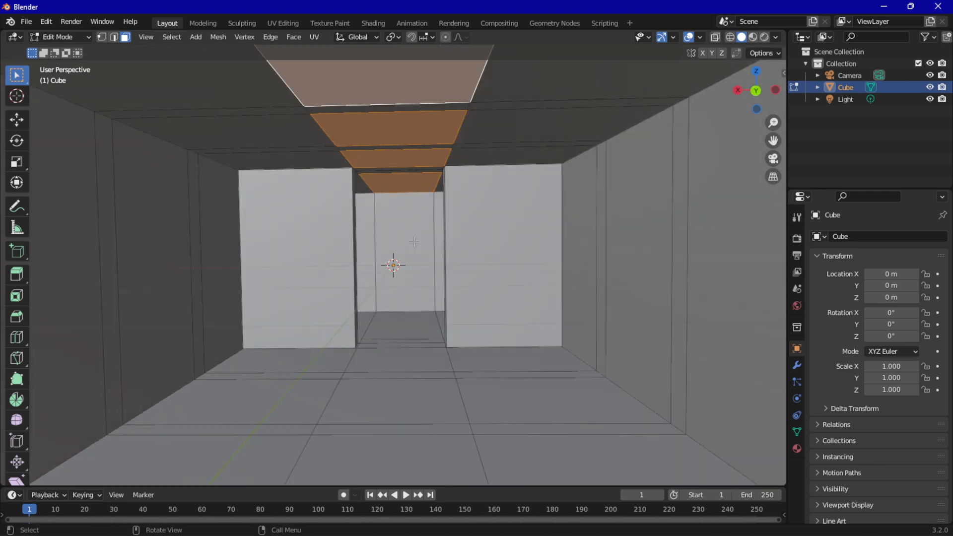
pyautogui.press('e')
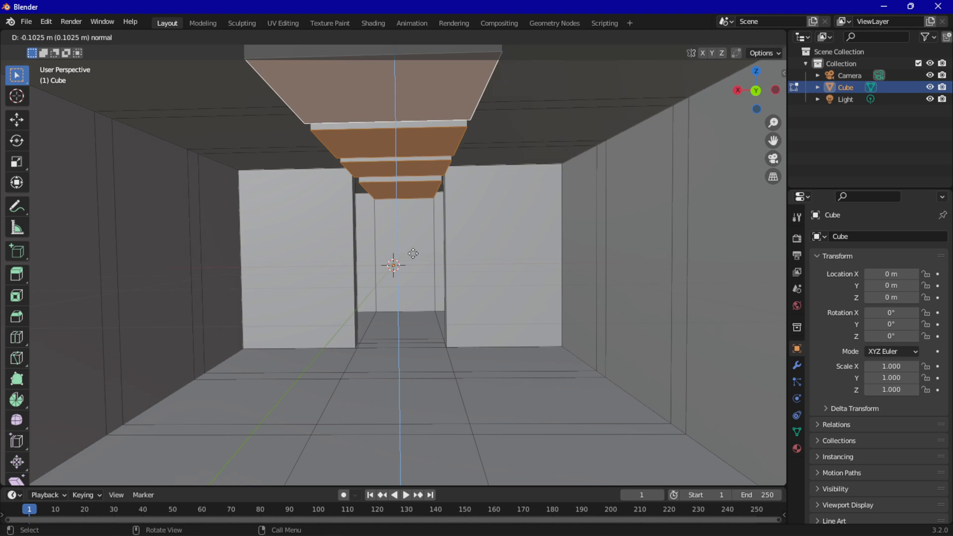
pyautogui.click(412, 250)
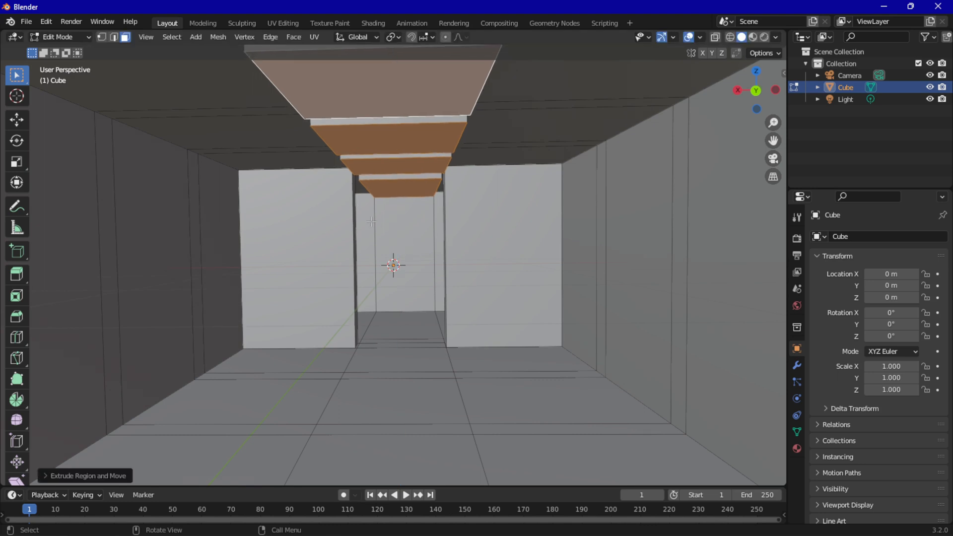
# Select the three faces of the room's positive Y end wall and move them outward along Y to lengthen the room
pyautogui.scroll(-1, 429, 471)
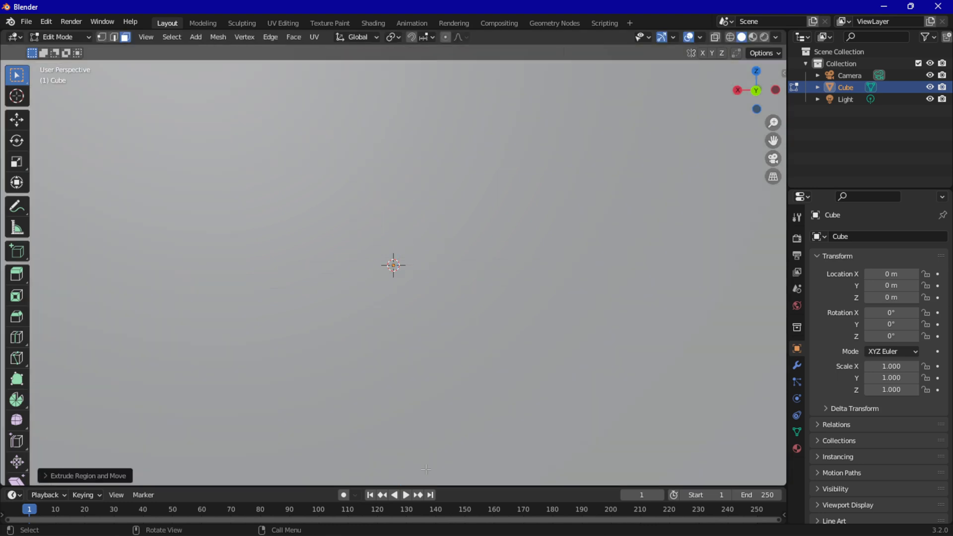
pyautogui.scroll(-5, 426, 469)
pyautogui.moveTo(364, 449); pyautogui.dragTo(385, 434, button='middle')
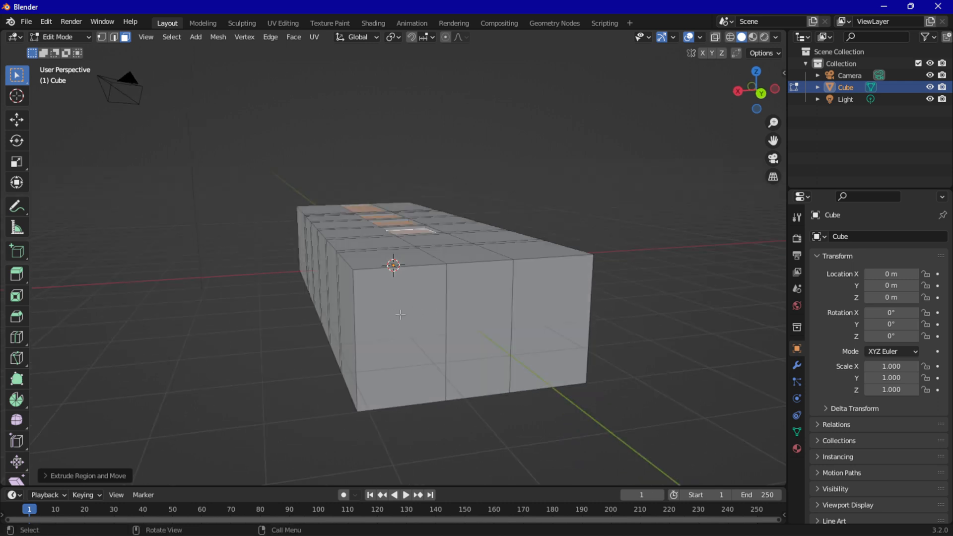
pyautogui.click(399, 325)
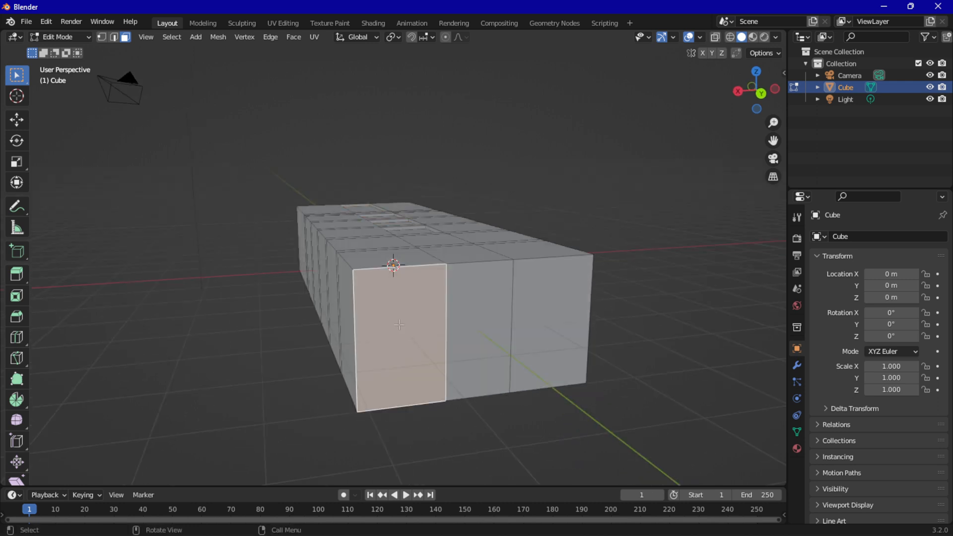
pyautogui.keyDown('shift'); pyautogui.click(483, 324); pyautogui.keyUp('shift')
pyautogui.keyDown('shift'); pyautogui.click(548, 325); pyautogui.keyUp('shift')
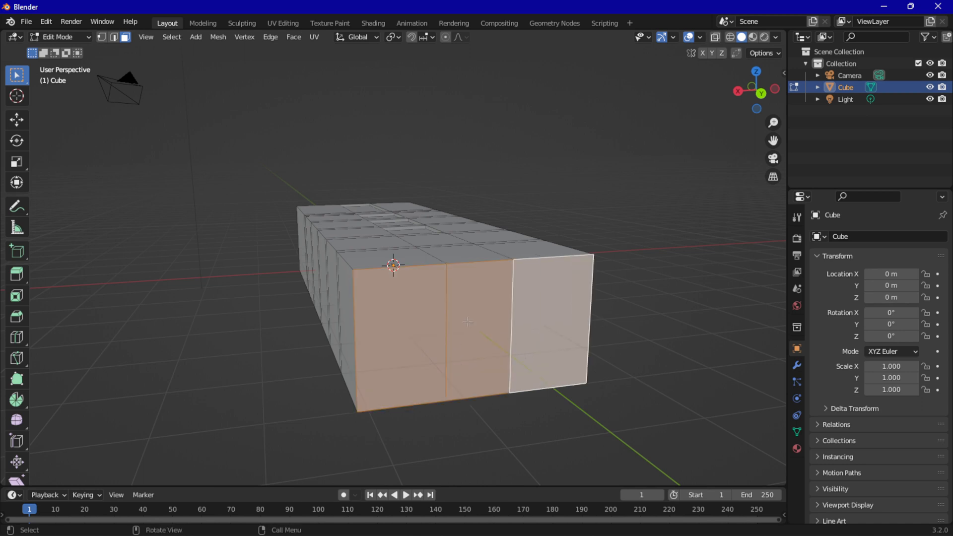
pyautogui.moveTo(403, 307); pyautogui.dragTo(542, 337)
pyautogui.click(704, 334)
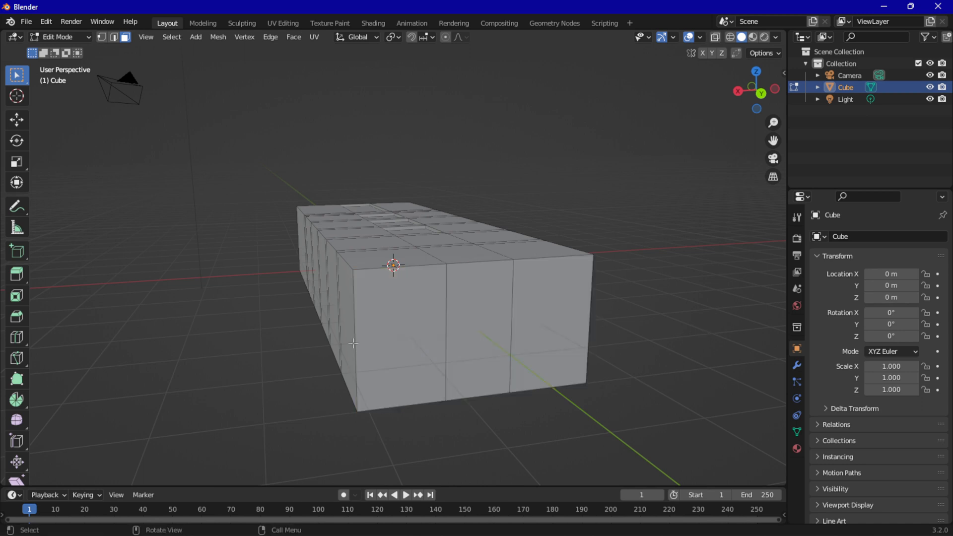
pyautogui.moveTo(378, 304); pyautogui.dragTo(534, 341)
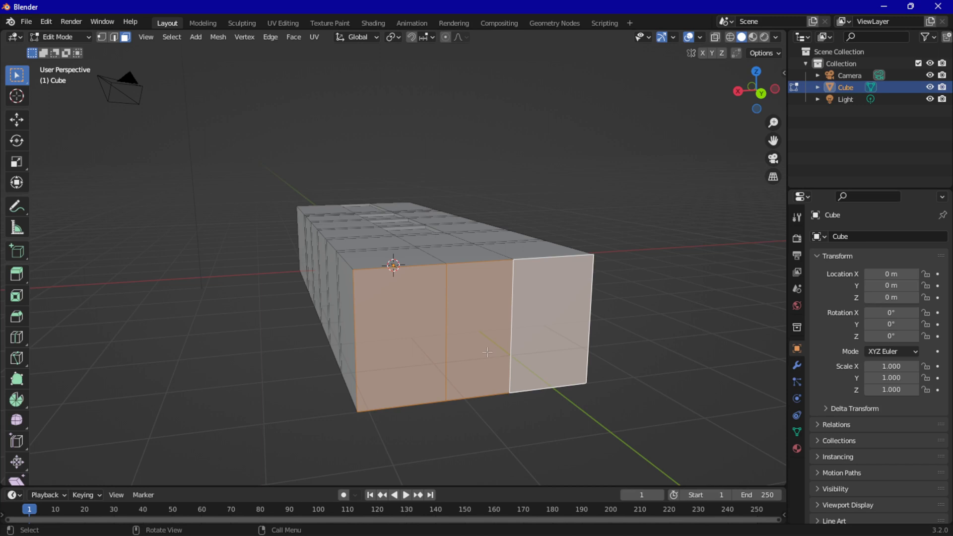
pyautogui.press('g')
pyautogui.press('y')
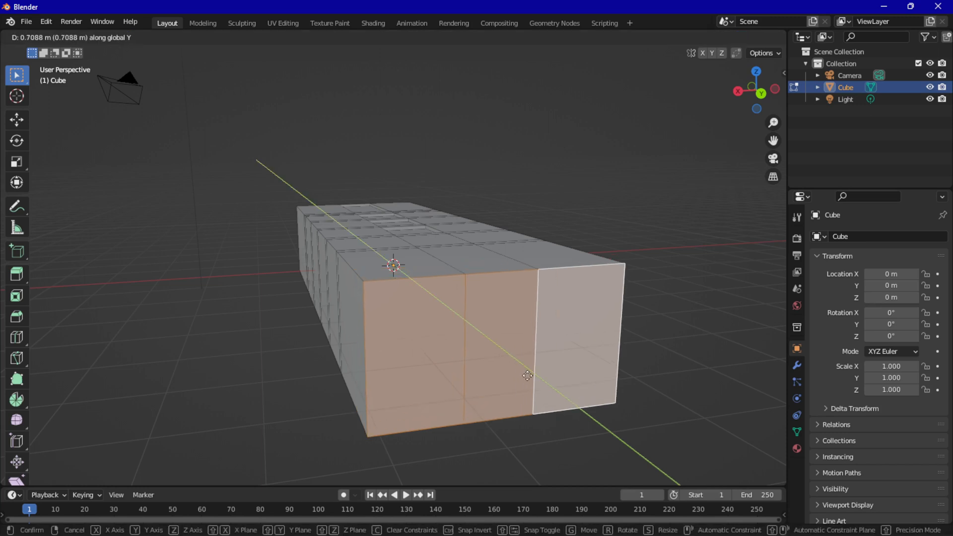
pyautogui.click(582, 428)
# Select the floor's middle strip from the far end to its narrow cross strip nearest the positive Y end, and extrude it just over 0.1 m up
pyautogui.moveTo(323, 382); pyautogui.dragTo(303, 371, button='middle')
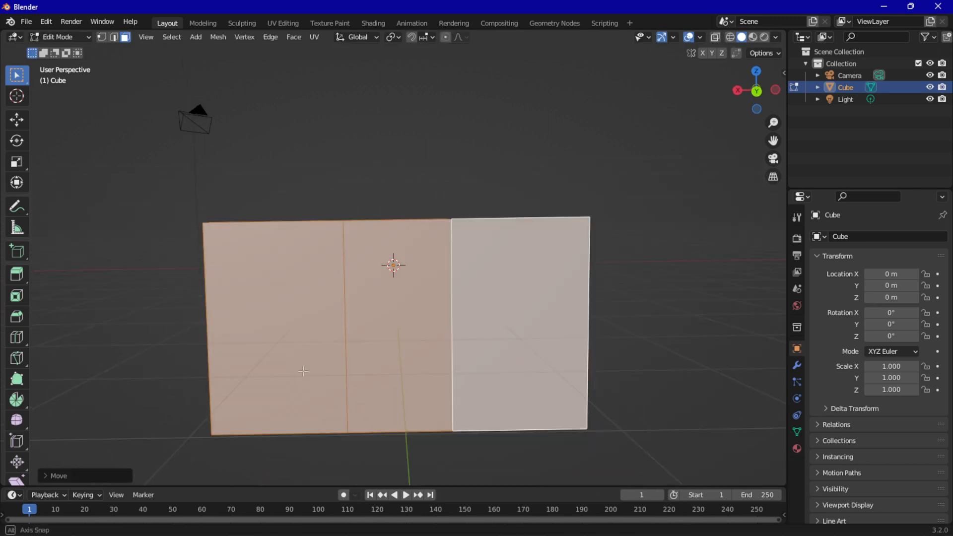
pyautogui.scroll(4, 303, 371)
pyautogui.scroll(1, 303, 371)
pyautogui.scroll(-1, 297, 367)
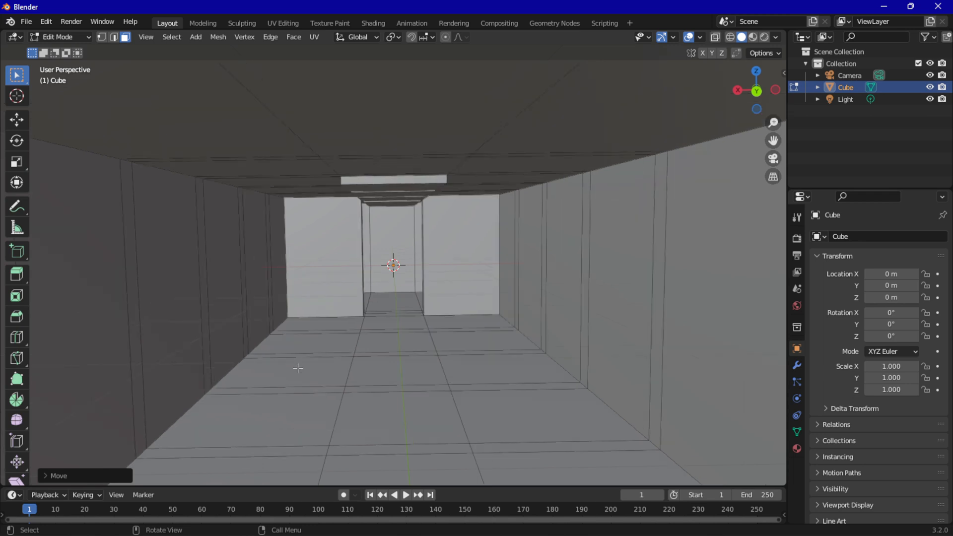
pyautogui.moveTo(298, 368); pyautogui.dragTo(318, 382, button='middle')
pyautogui.click(362, 410)
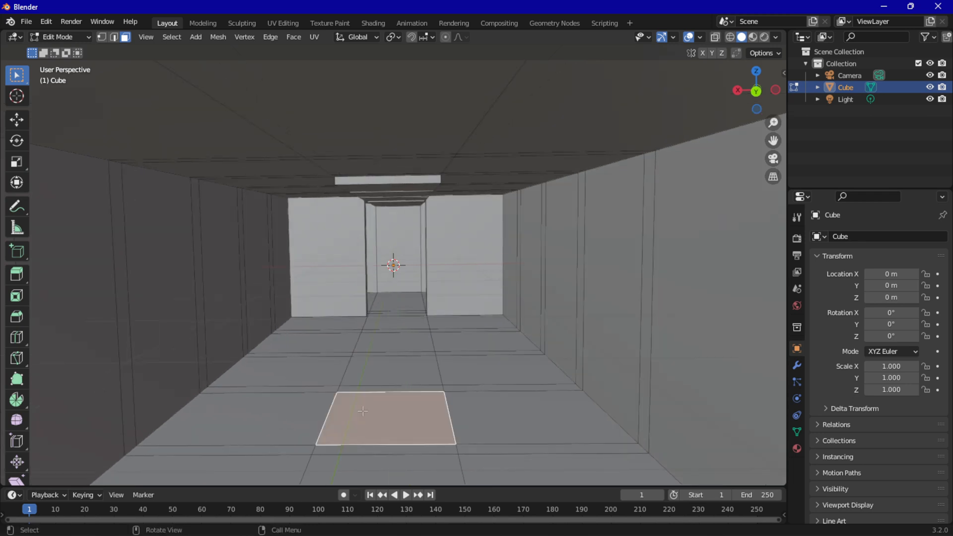
pyautogui.press('b')
pyautogui.moveTo(384, 299); pyautogui.dragTo(410, 411)
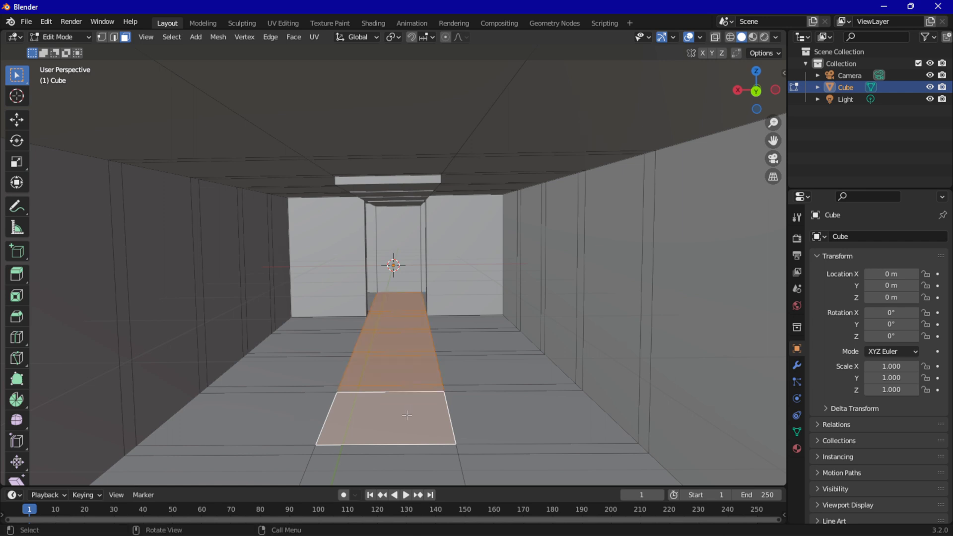
pyautogui.click(386, 296)
pyautogui.press('b')
pyautogui.moveTo(383, 295); pyautogui.dragTo(407, 449)
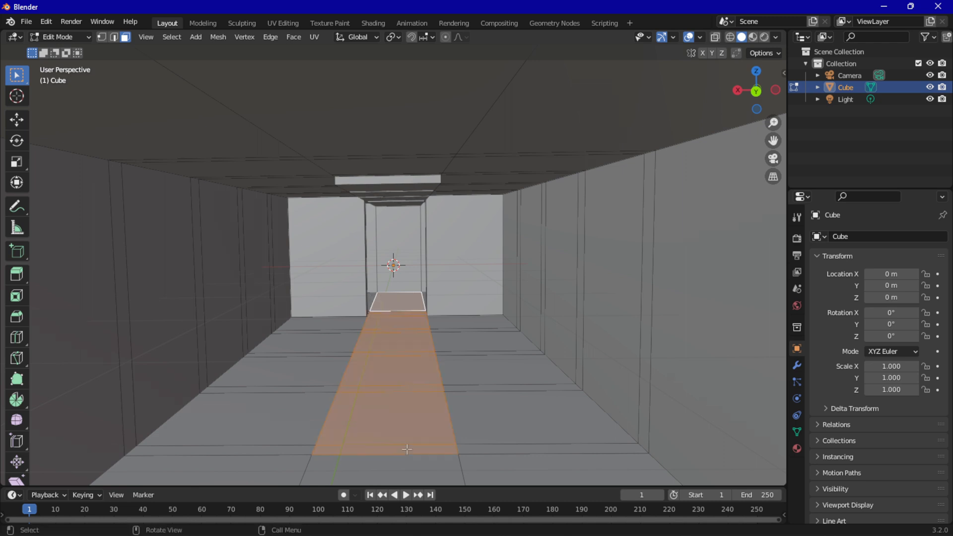
pyautogui.press('e')
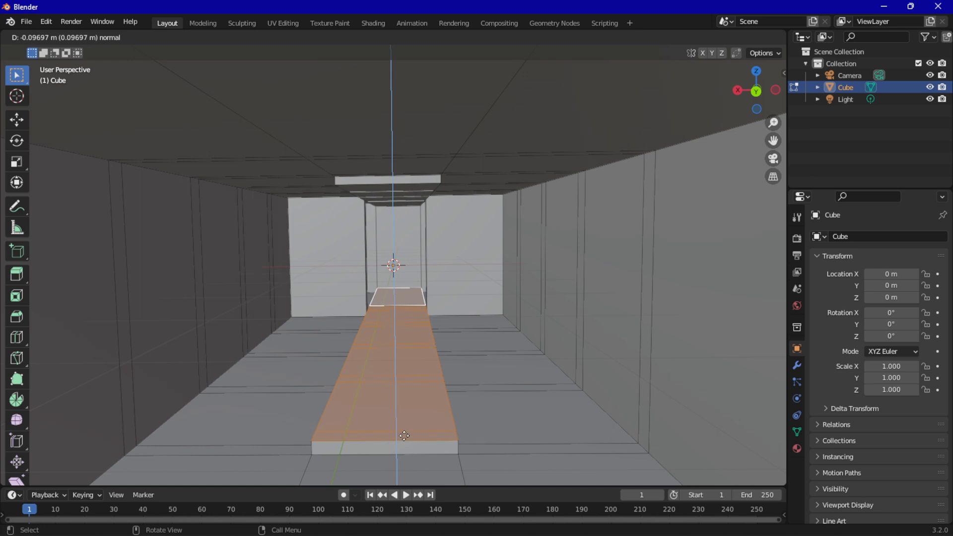
pyautogui.click(403, 435)
# Select the raised strip's top faces except the narrow front one, and extrude them about 0.12 m up as a second step
pyautogui.click(396, 300)
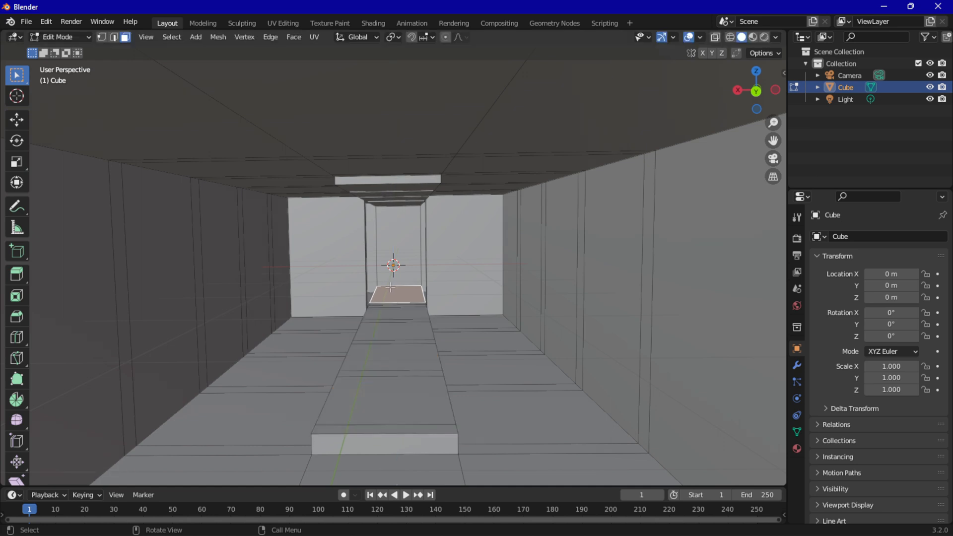
pyautogui.moveTo(389, 288); pyautogui.dragTo(416, 415)
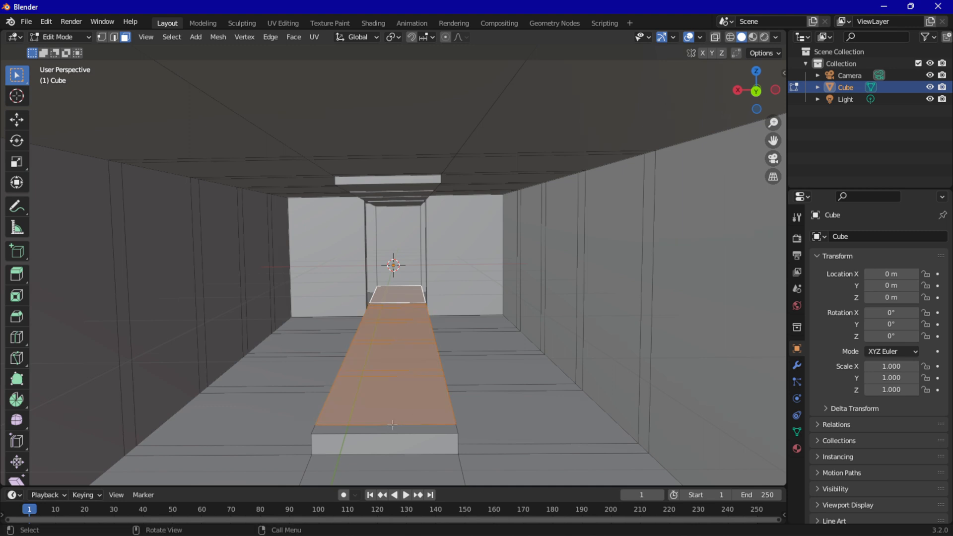
pyautogui.press('e')
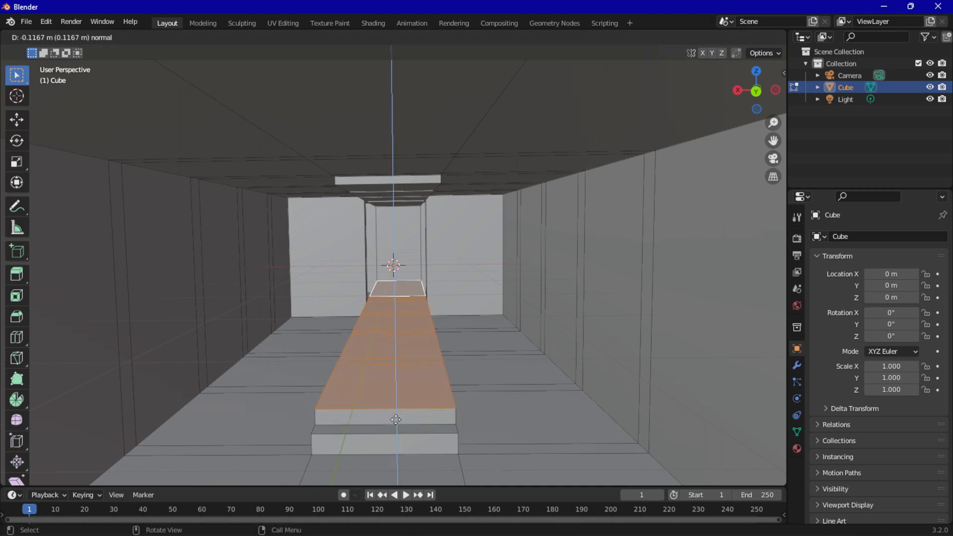
pyautogui.click(396, 419)
# Add a loop cut across the room and slide it close behind the second step's front edge
pyautogui.click(315, 363)
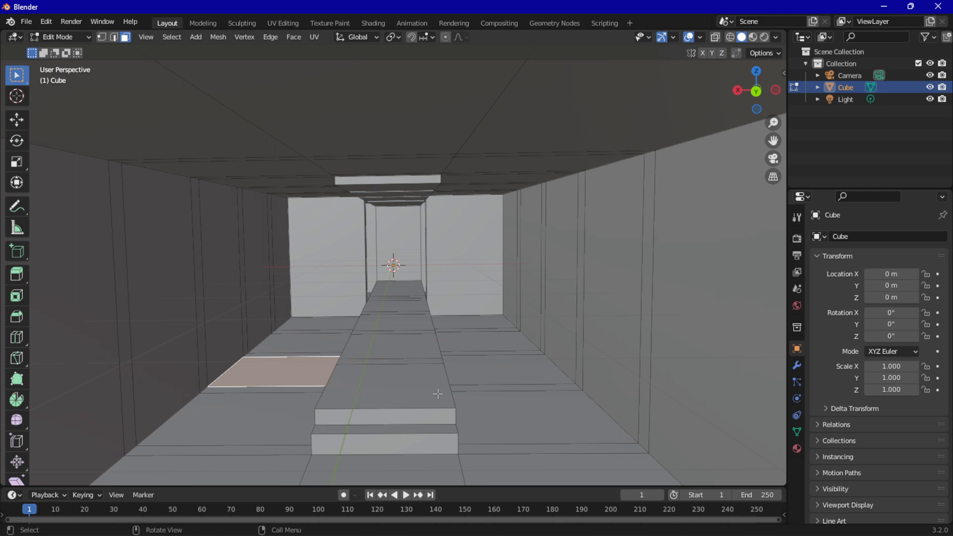
pyautogui.hotkey('ctrl', 'r')
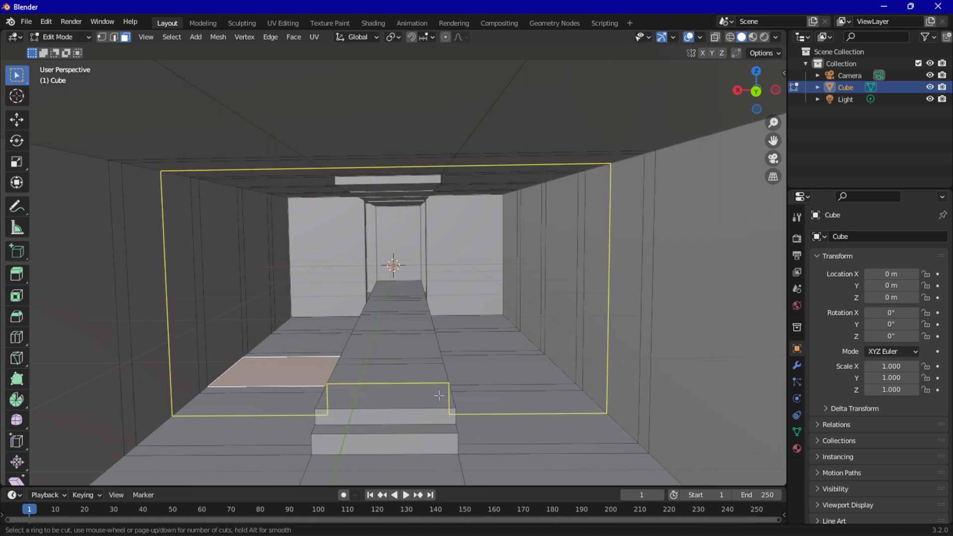
pyautogui.click(446, 393)
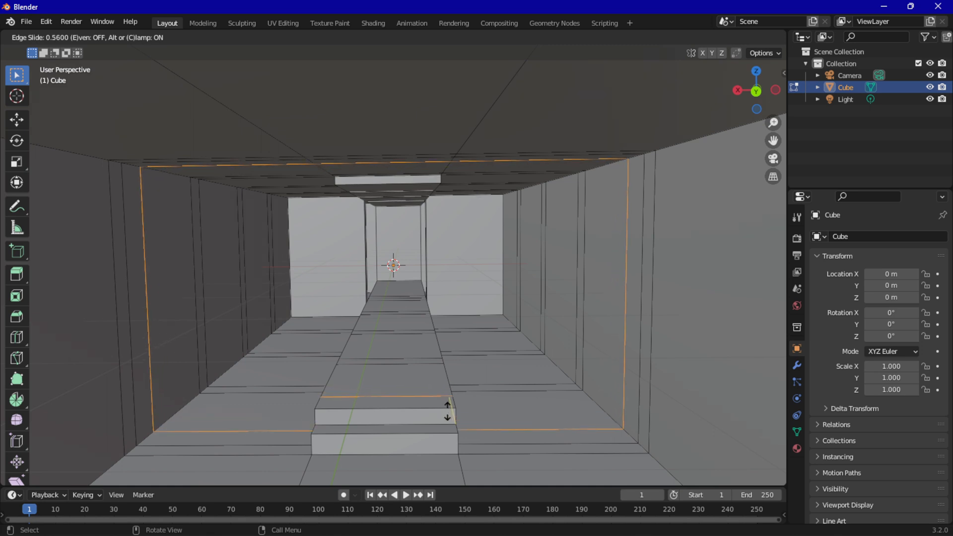
pyautogui.click(447, 413)
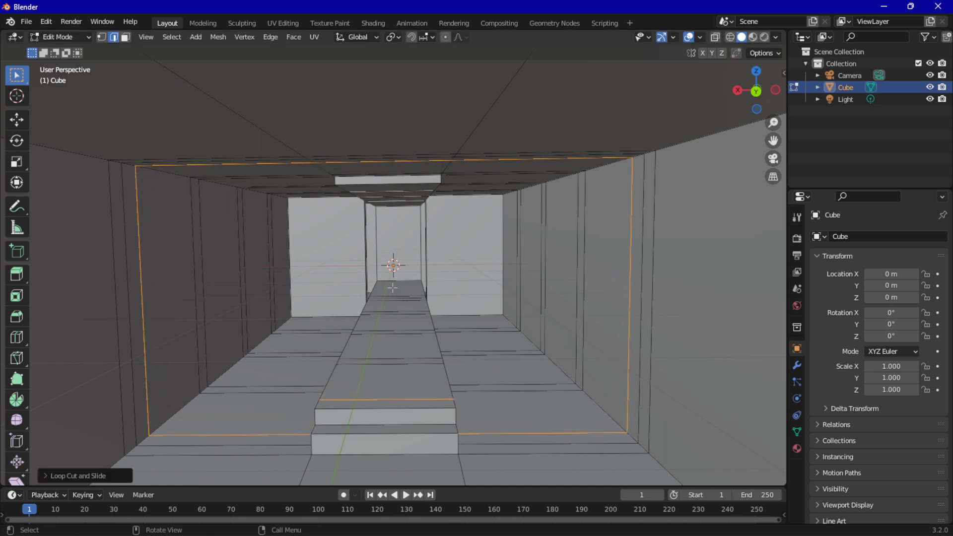
# In face selection mode, select the platform's top faces behind the new cut and extrude them about 0.1 m up as a third step
pyautogui.moveTo(392, 288); pyautogui.dragTo(405, 388)
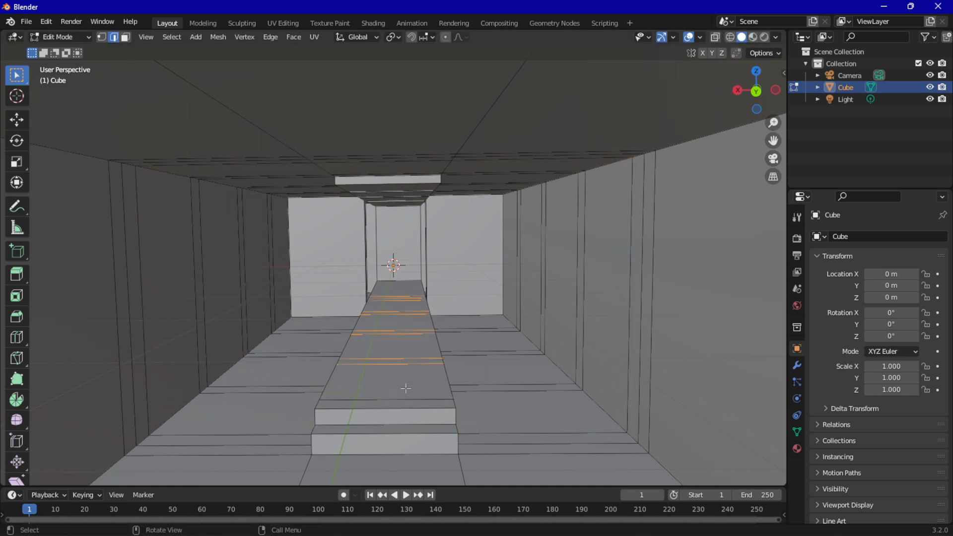
pyautogui.click(126, 37)
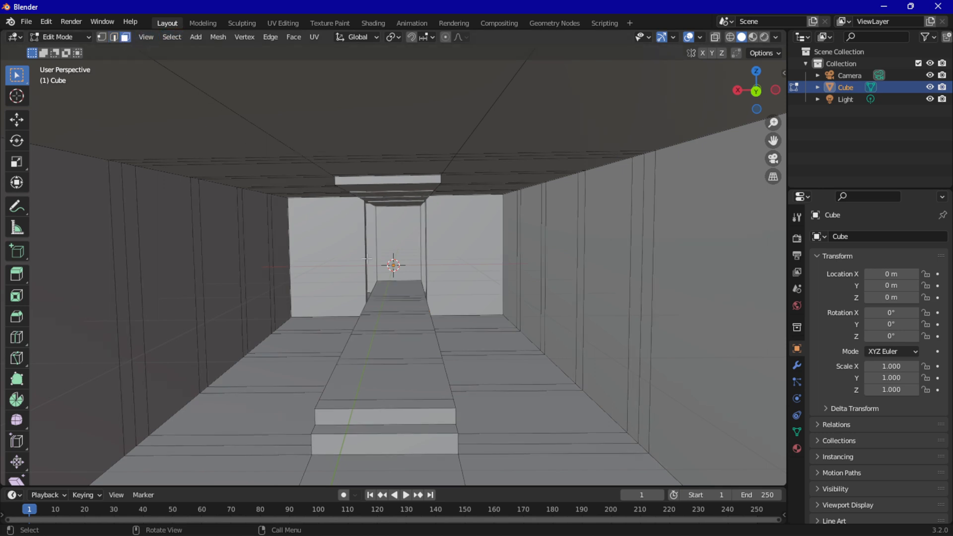
pyautogui.moveTo(383, 280); pyautogui.dragTo(410, 386)
pyautogui.click(389, 281)
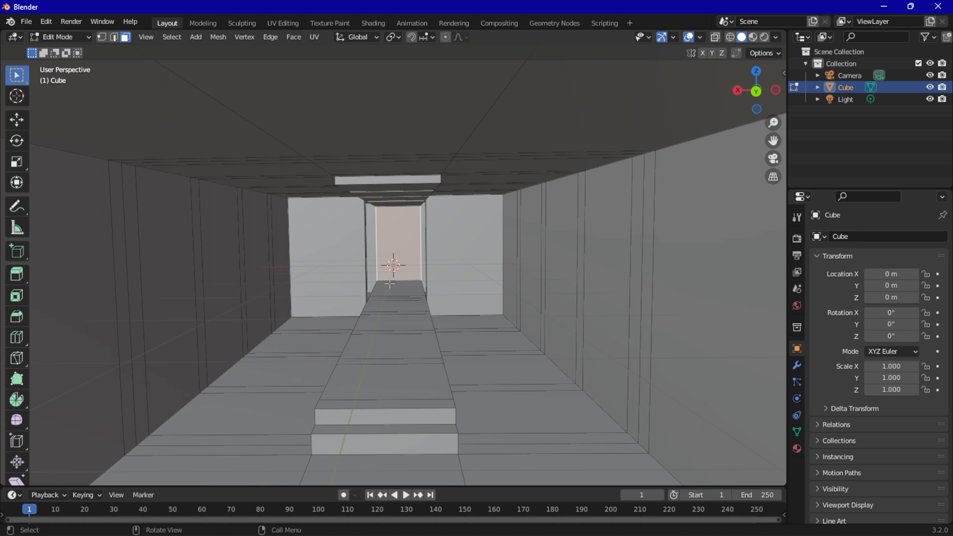
pyautogui.moveTo(390, 283); pyautogui.dragTo(404, 368)
pyautogui.press('g')
pyautogui.press('z')
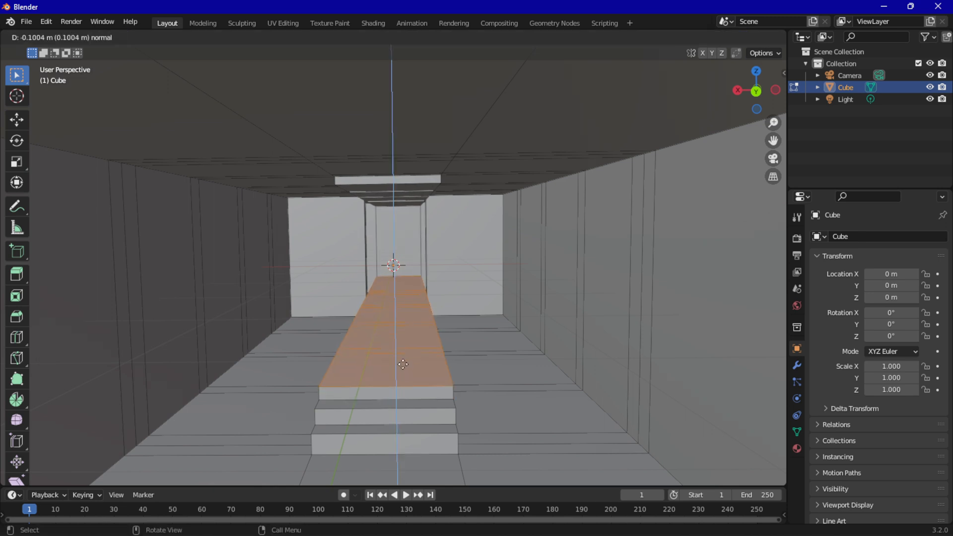
pyautogui.click(402, 365)
pyautogui.moveTo(403, 364); pyautogui.dragTo(431, 349, button='middle')
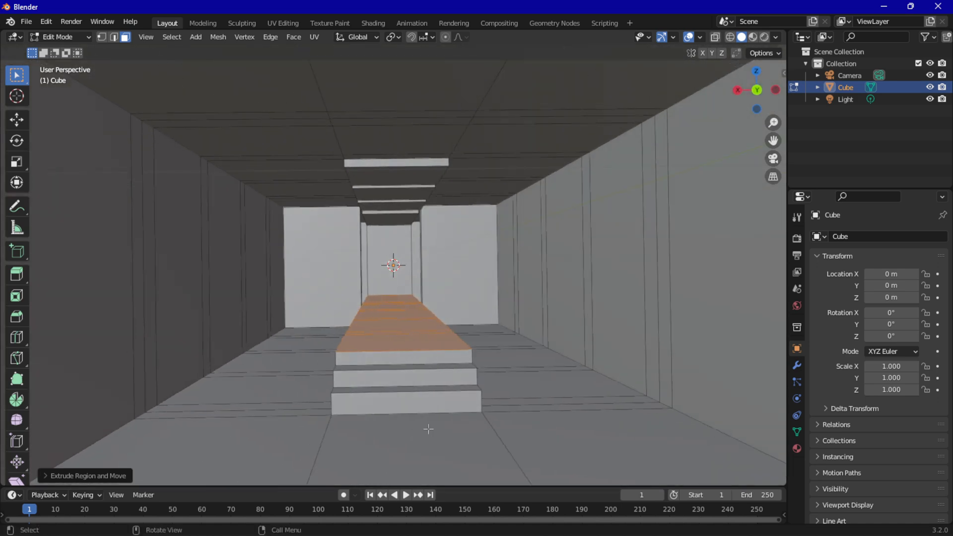
# Switch to the Animation workspace and show the room's interior in its main 3D view
pyautogui.click(771, 160)
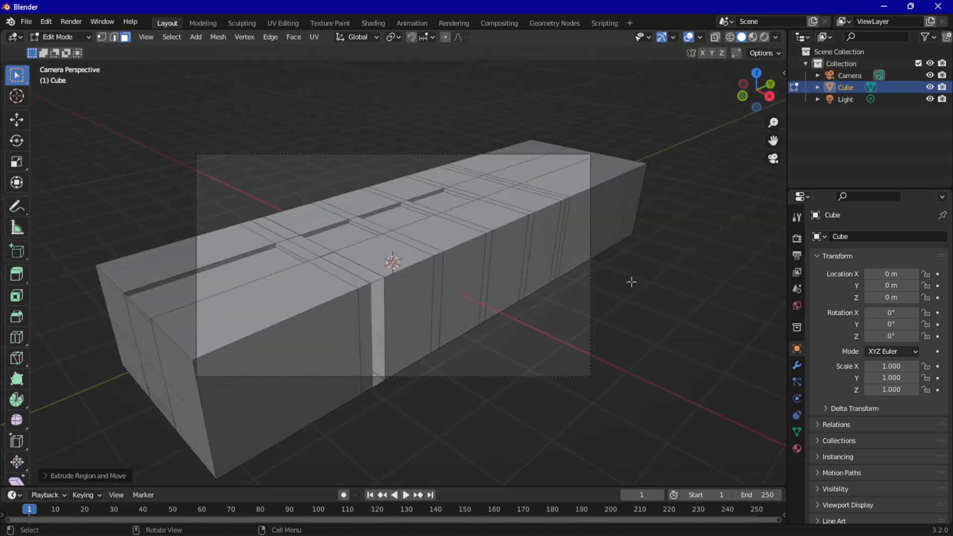
pyautogui.moveTo(631, 282); pyautogui.dragTo(562, 270, button='middle')
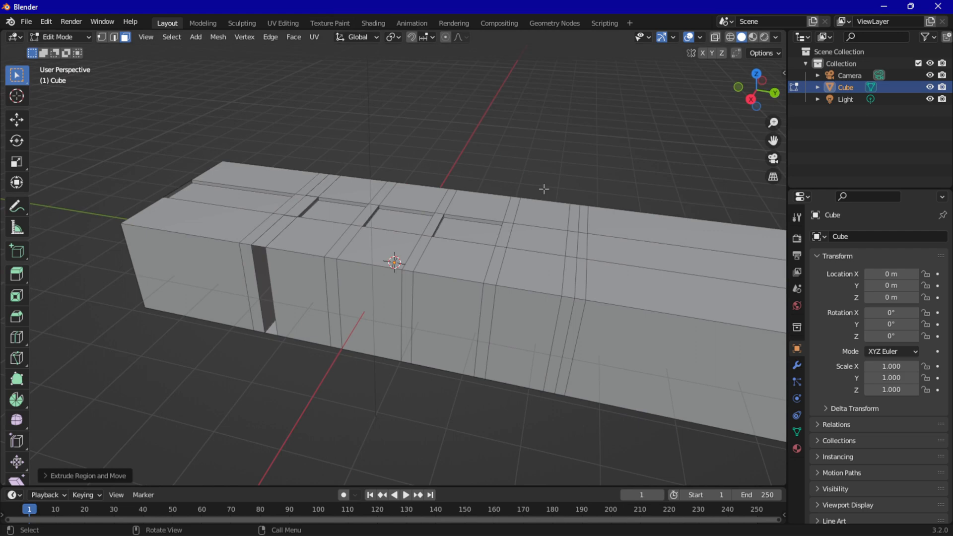
pyautogui.moveTo(542, 187); pyautogui.dragTo(401, 191, button='middle')
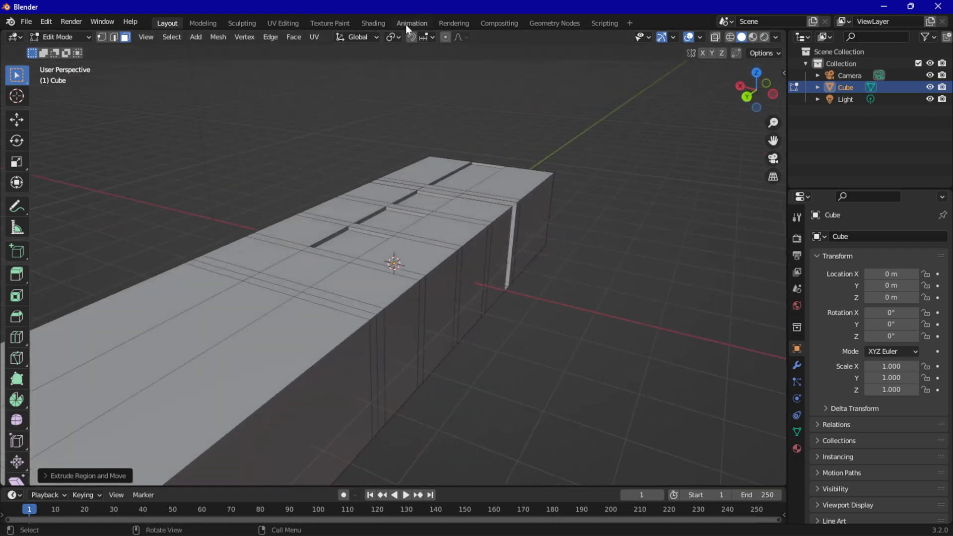
pyautogui.click(408, 23)
pyautogui.scroll(-4, 125, 233)
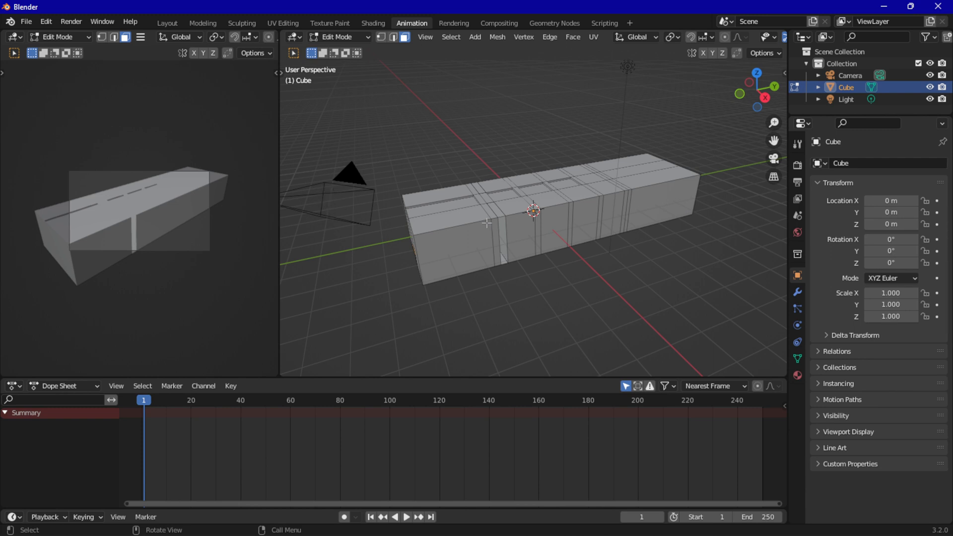
pyautogui.scroll(5, 496, 220)
pyautogui.moveTo(509, 220); pyautogui.dragTo(462, 249, button='middle')
pyautogui.scroll(1, 576, 199)
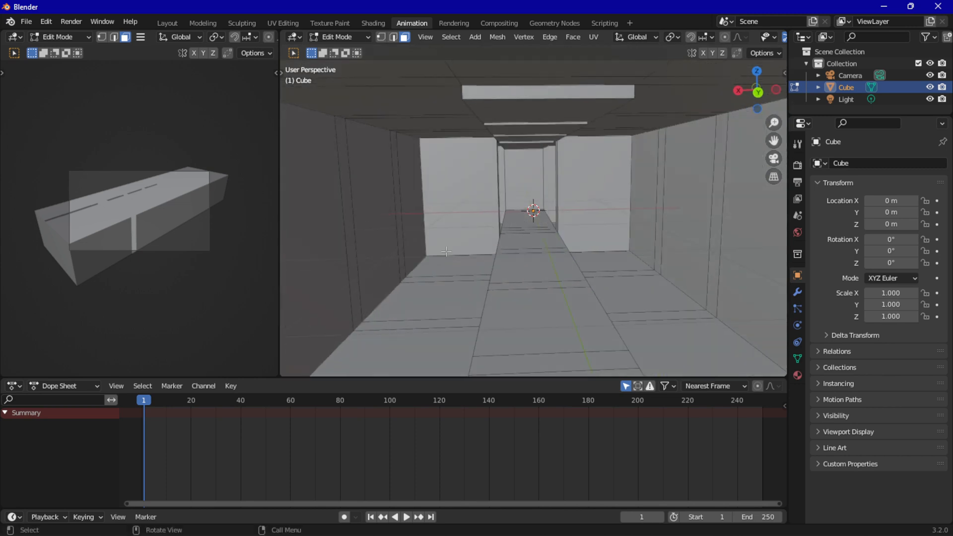
# Switch the room mesh from Edit Mode to Object Mode
pyautogui.hotkey('shift', 'a')
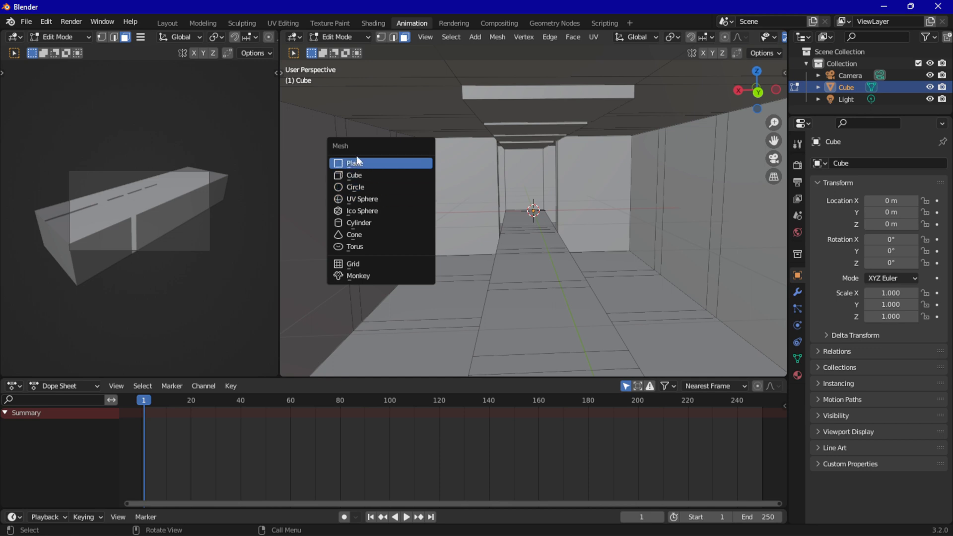
pyautogui.press('Escape')
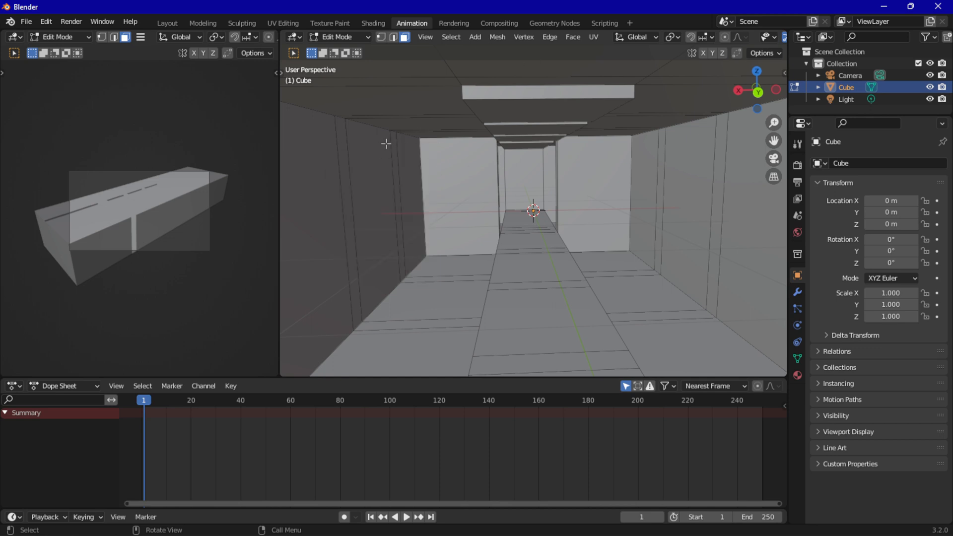
pyautogui.click(344, 35)
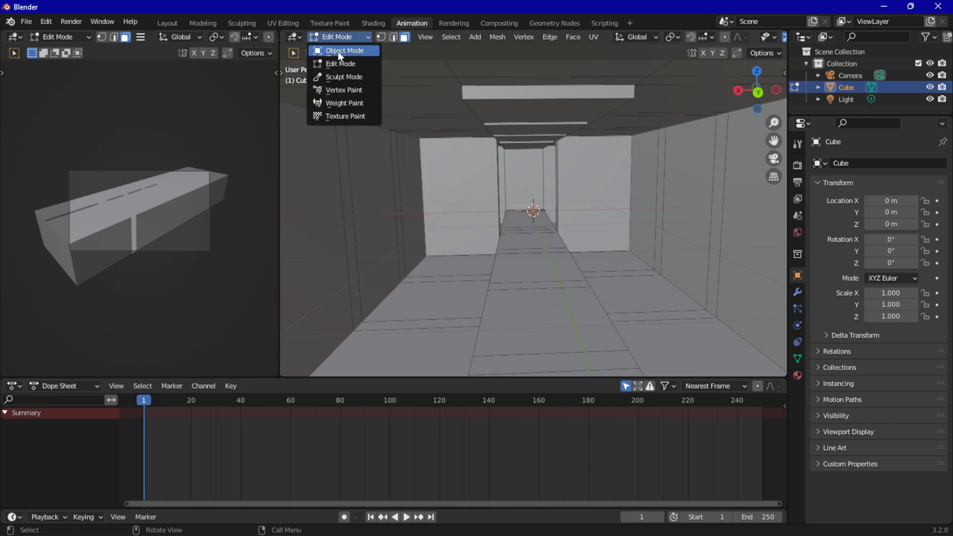
pyautogui.click(338, 51)
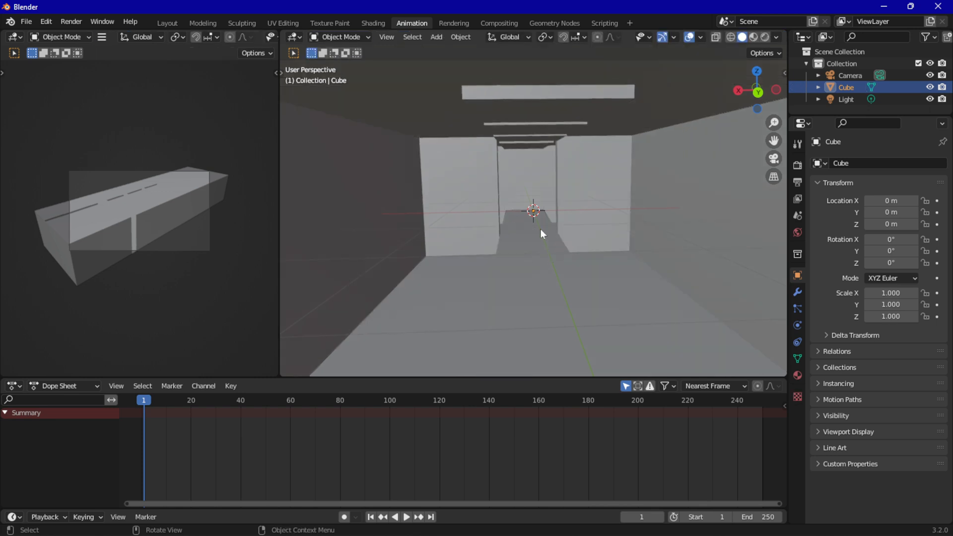
pyautogui.hotkey('shift', 'a')
pyautogui.moveTo(508, 263); pyautogui.dragTo(524, 281, button='middle')
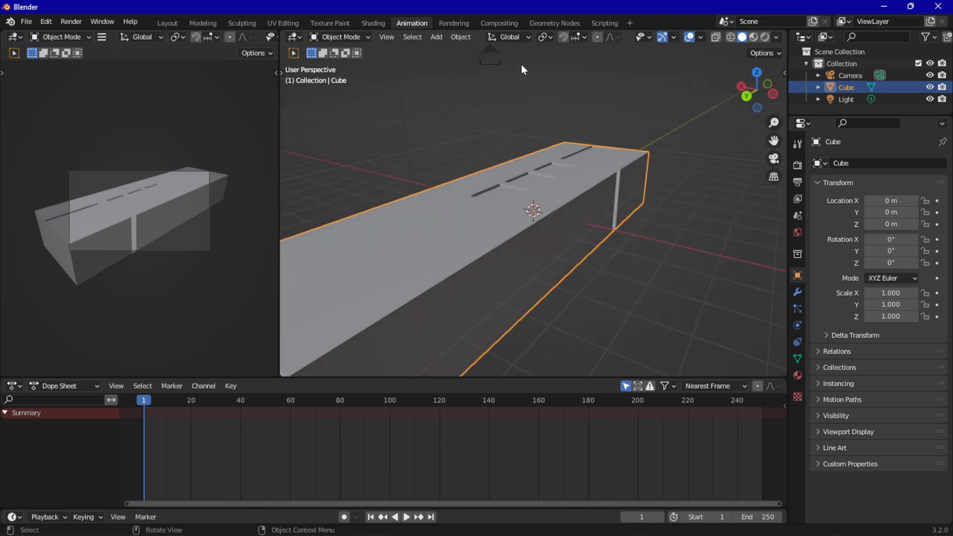
# Select the camera and, in top view, move it to the room's positive-Y end and turn it to about 186° in Z, facing down the room
pyautogui.click(492, 60)
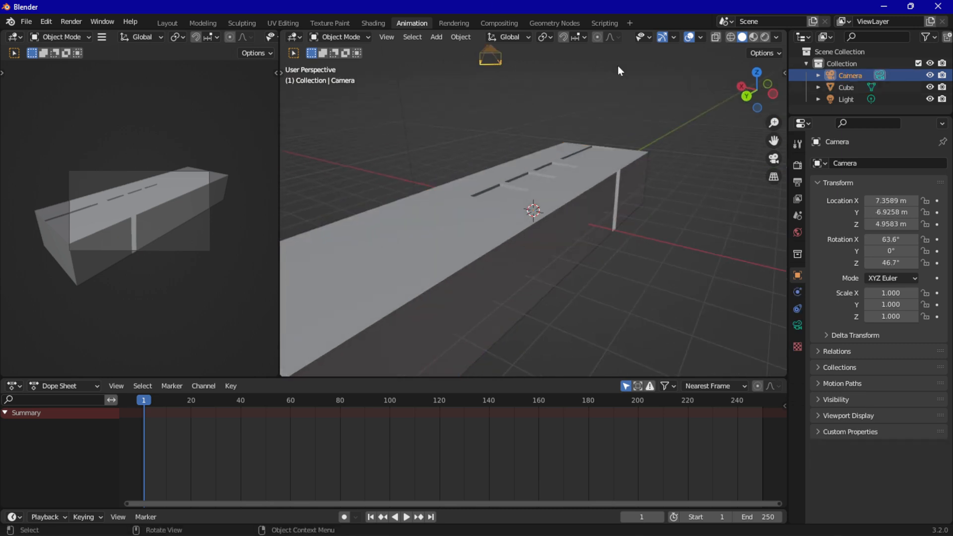
pyautogui.click(756, 73)
pyautogui.scroll(-5, 652, 238)
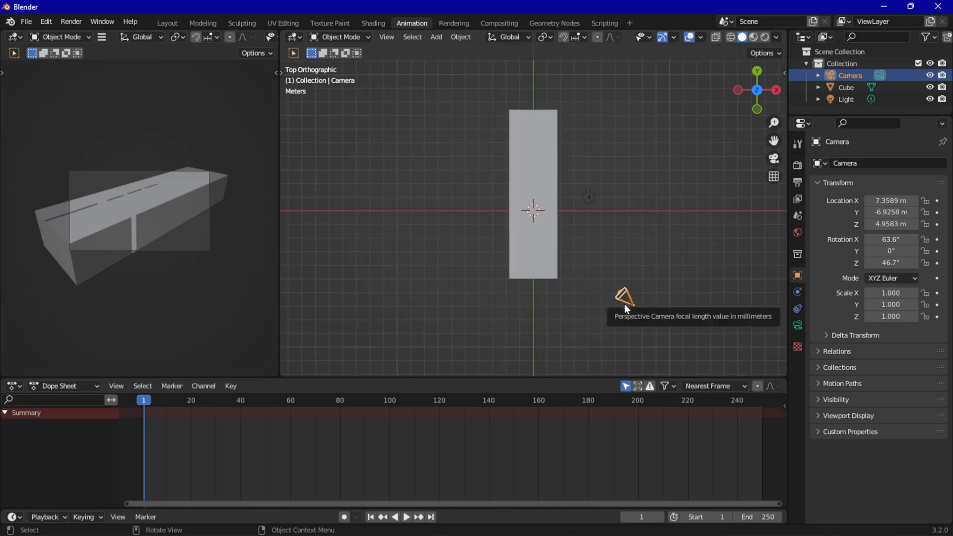
pyautogui.press('g')
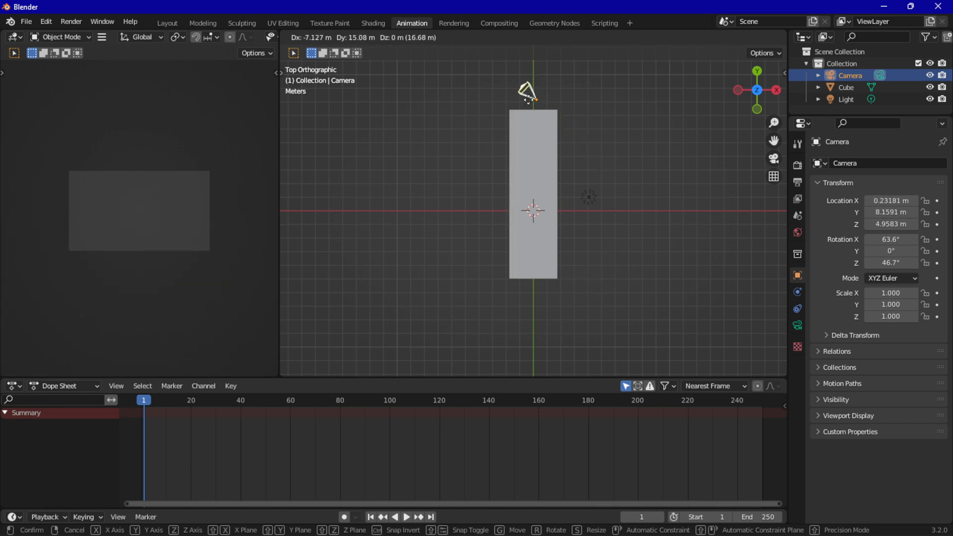
pyautogui.click(527, 101)
pyautogui.press('r')
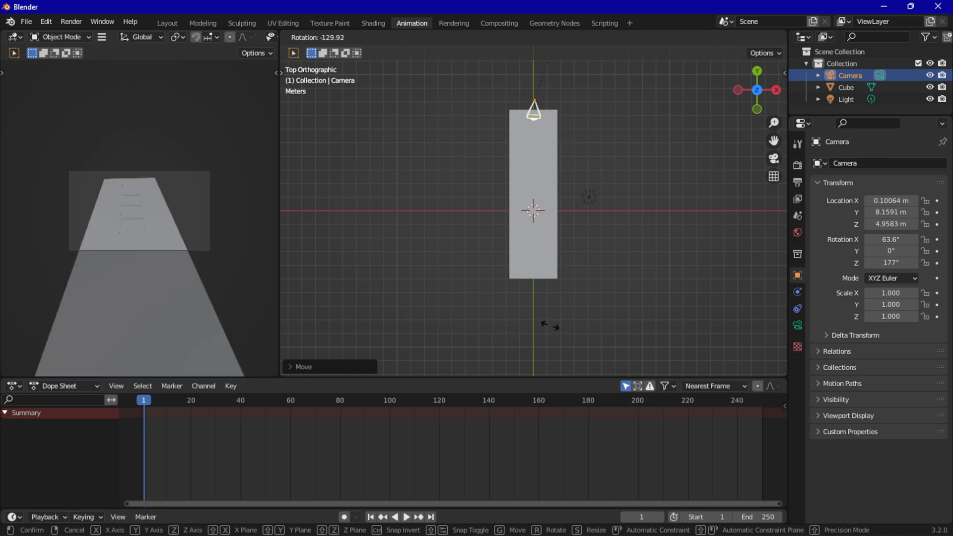
pyautogui.click(549, 327)
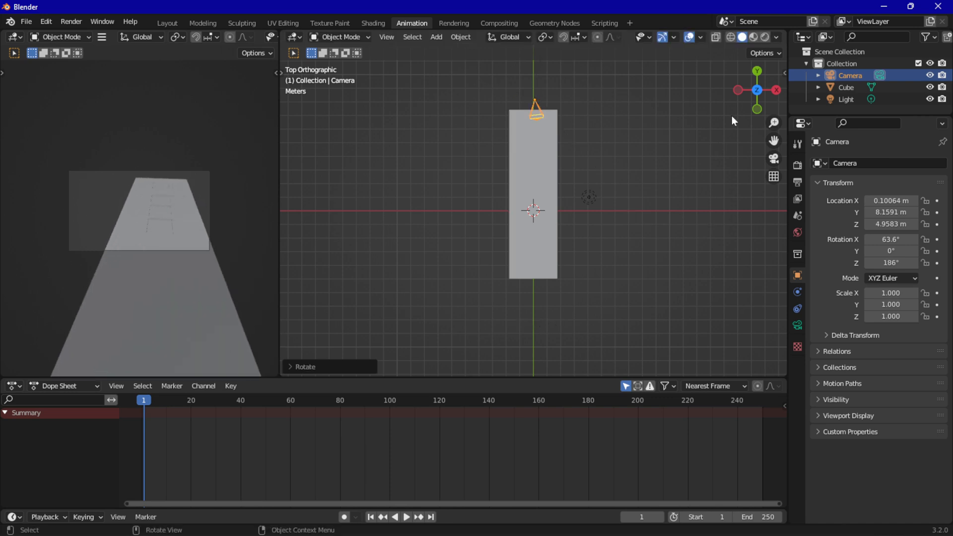
# In left view, lower the camera to room height just outside the end wall and level its tilt to about 89.4° in X
pyautogui.click(739, 90)
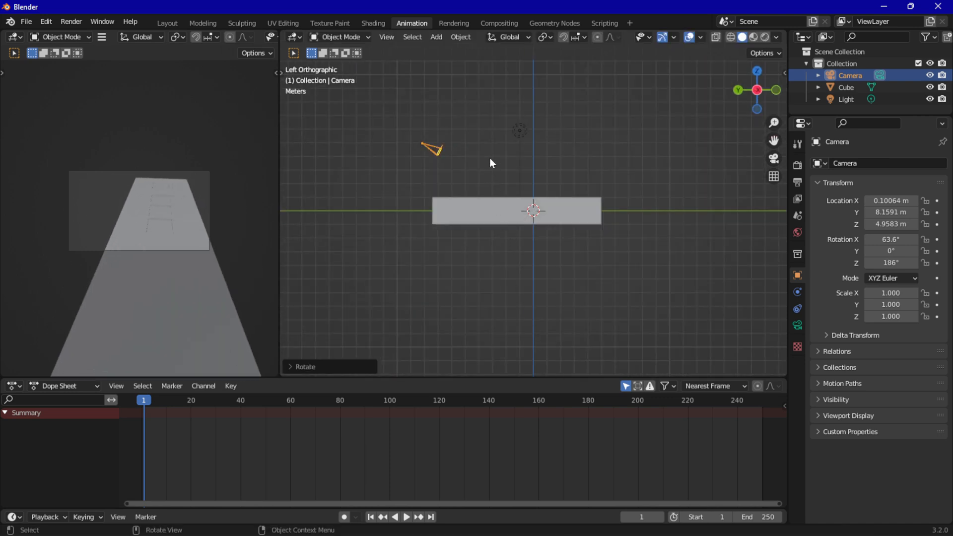
pyautogui.press('g')
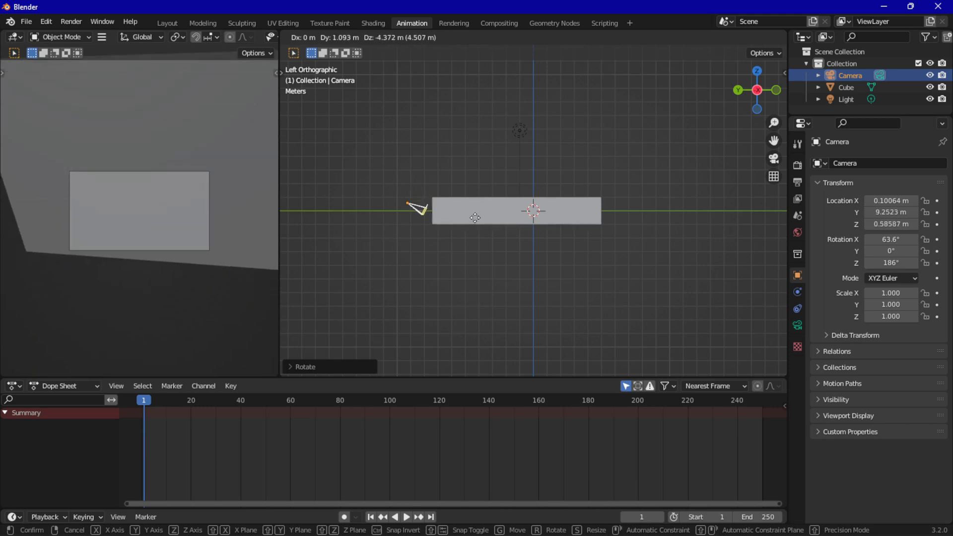
pyautogui.click(475, 217)
pyautogui.press('r')
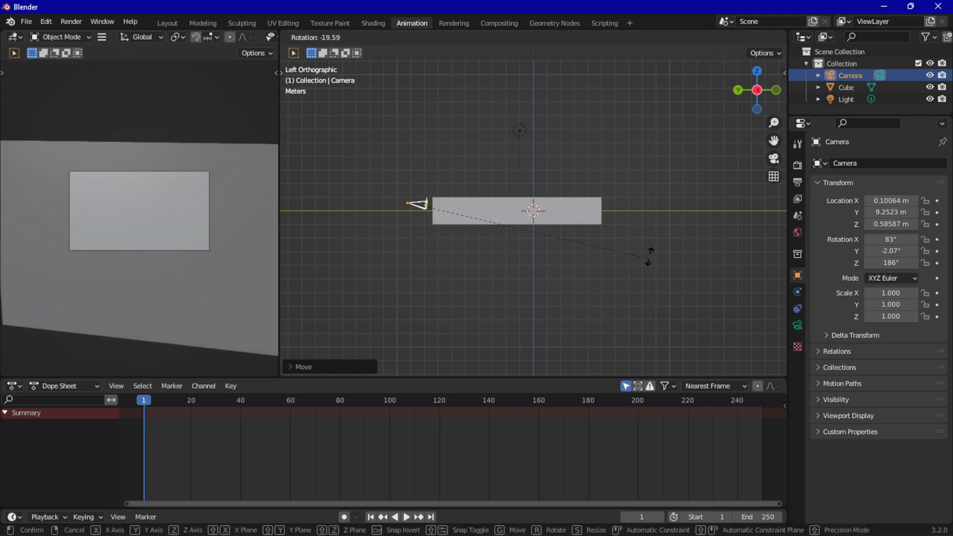
pyautogui.click(635, 245)
# Move the camera inside the room with X-ray on, to about Y 6.54 m and Z -0.11 m, and tilt it to about 90.8° in X
pyautogui.press('g')
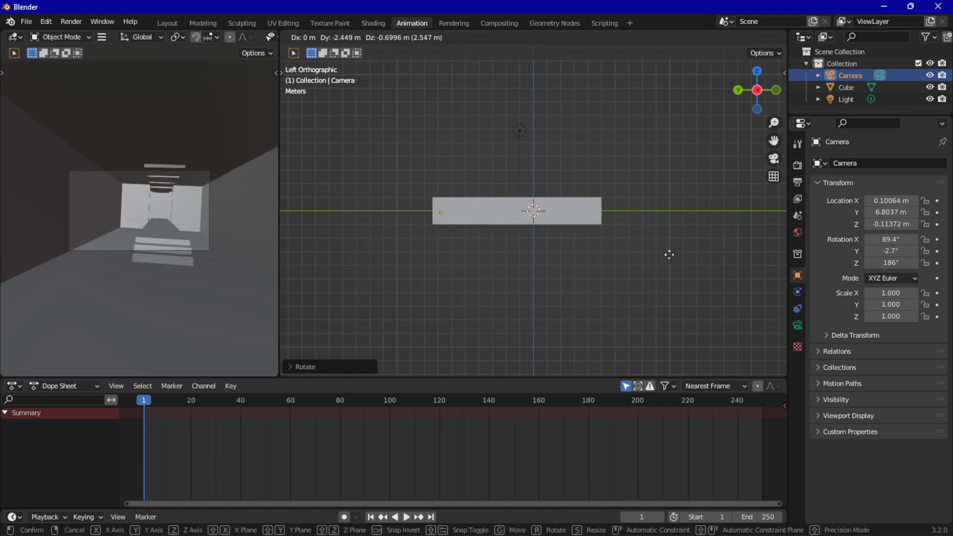
pyautogui.click(536, 282)
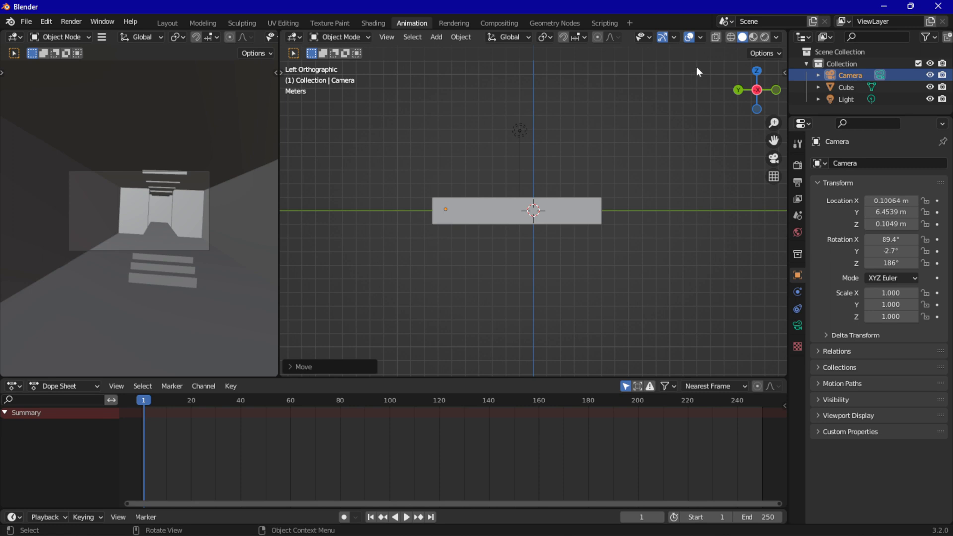
pyautogui.scroll(4, 551, 232)
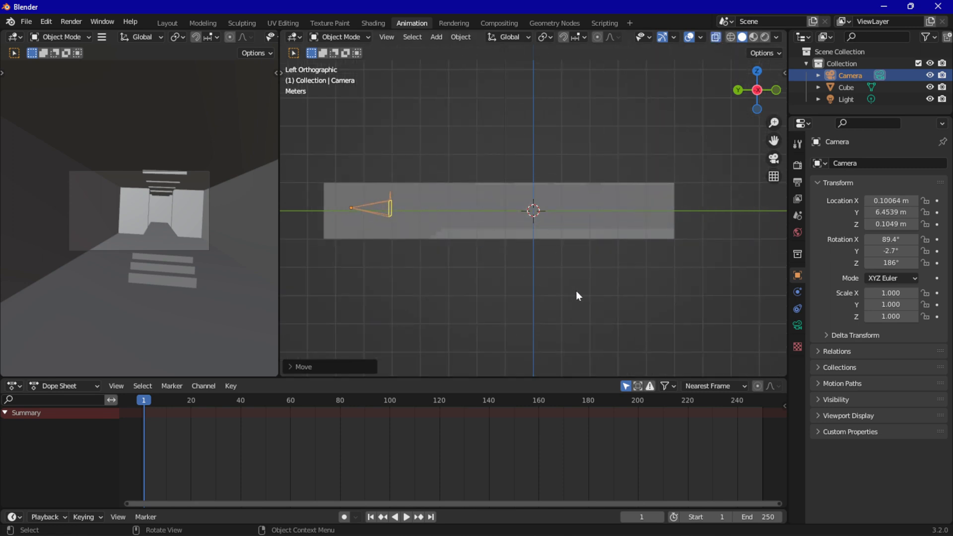
pyautogui.press('g')
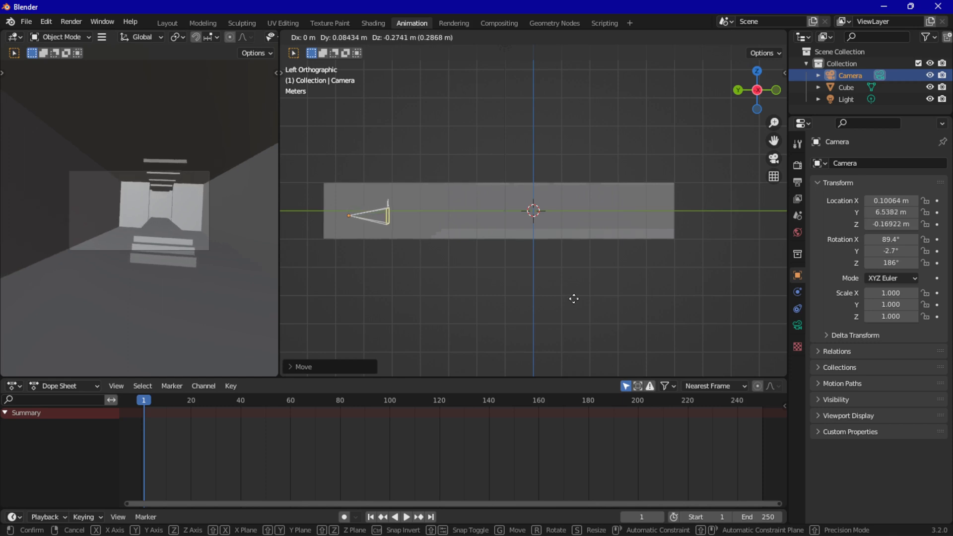
pyautogui.click(594, 310)
pyautogui.press('r')
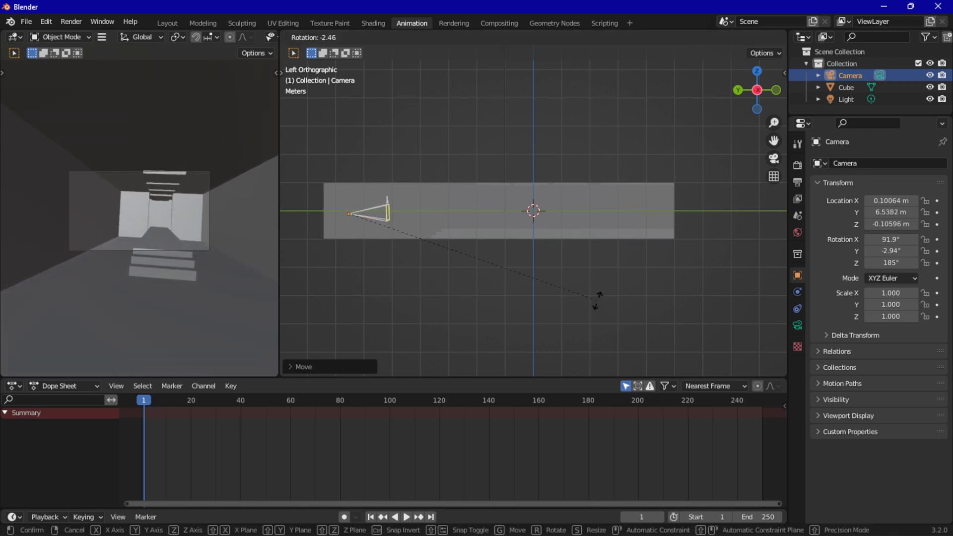
pyautogui.click(597, 306)
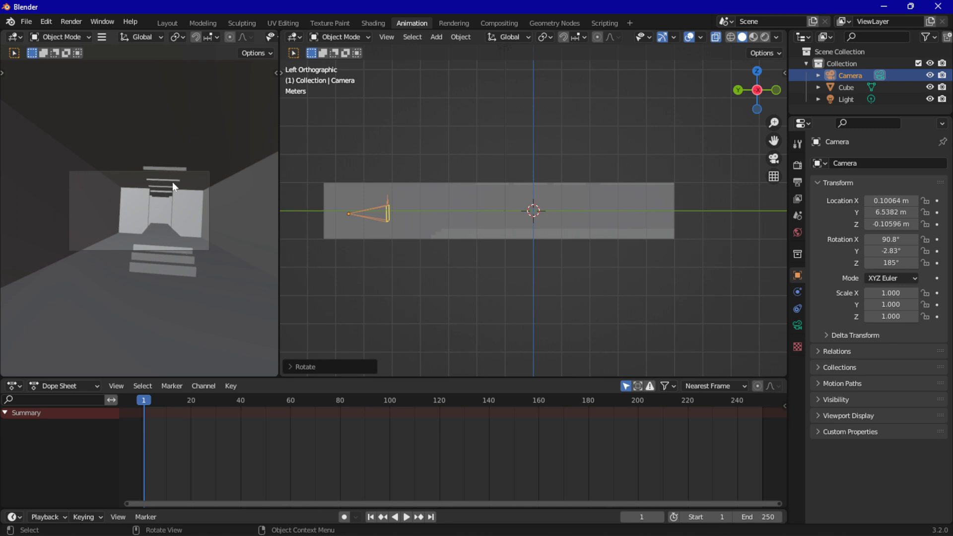
# Working in the camera view, roll the camera to about 1.16° in Y and shift it sideways to about X -0.27 m
pyautogui.press('r')
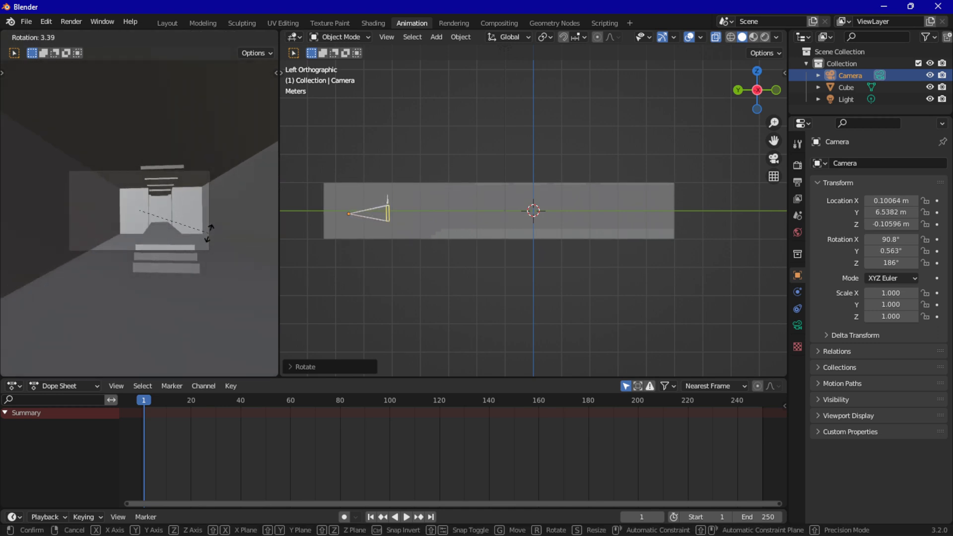
pyautogui.click(208, 232)
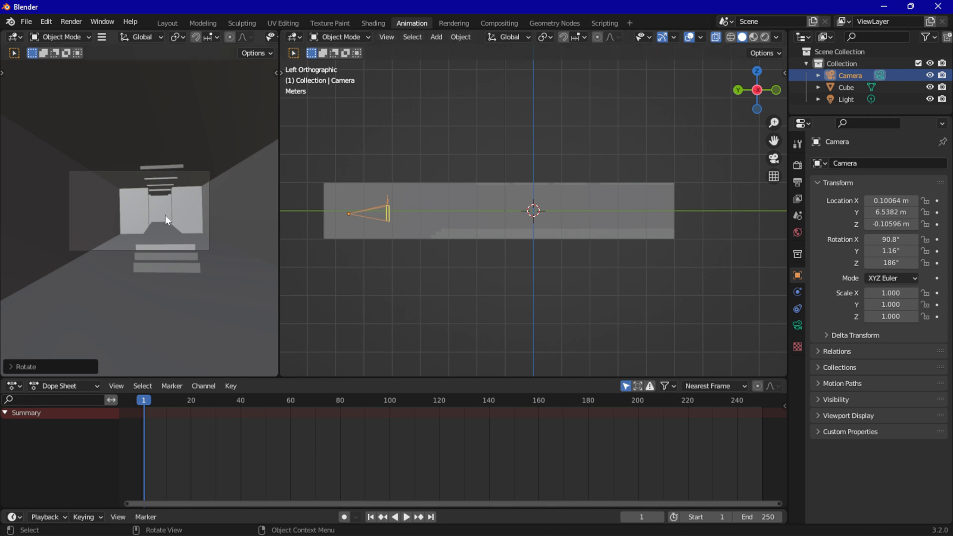
pyautogui.press('g')
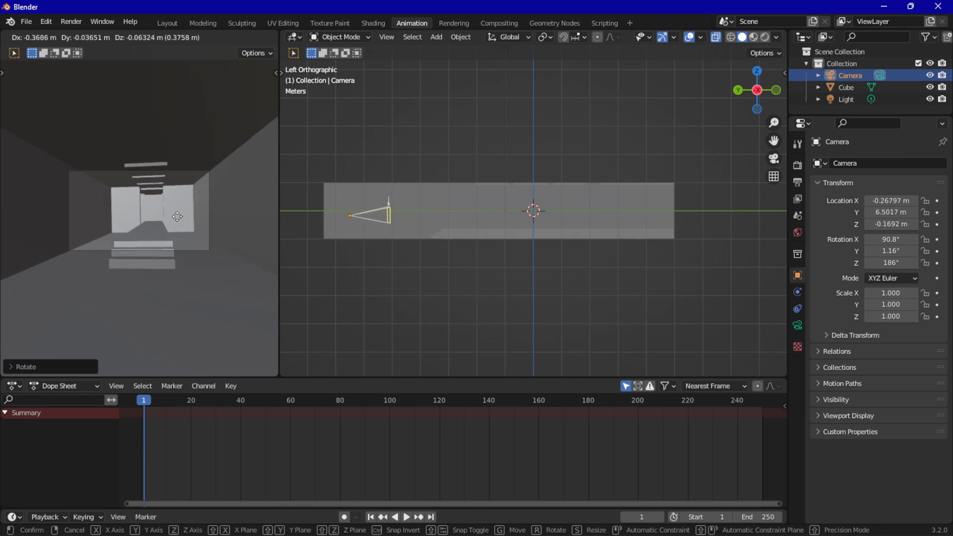
pyautogui.click(177, 216)
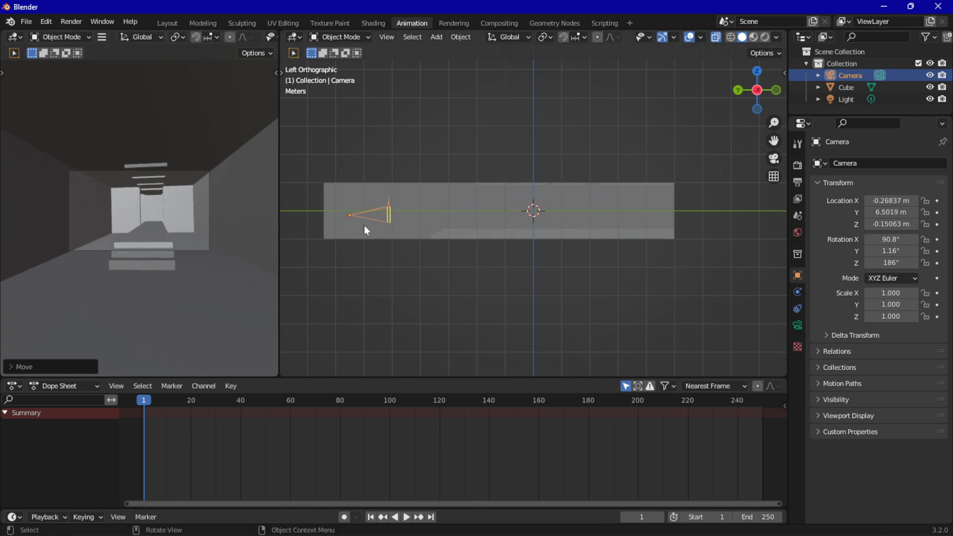
# Move the camera back toward the end wall to about Y 7.32 m and Z -0.07 m in left view
pyautogui.click(389, 213)
pyautogui.click(389, 217)
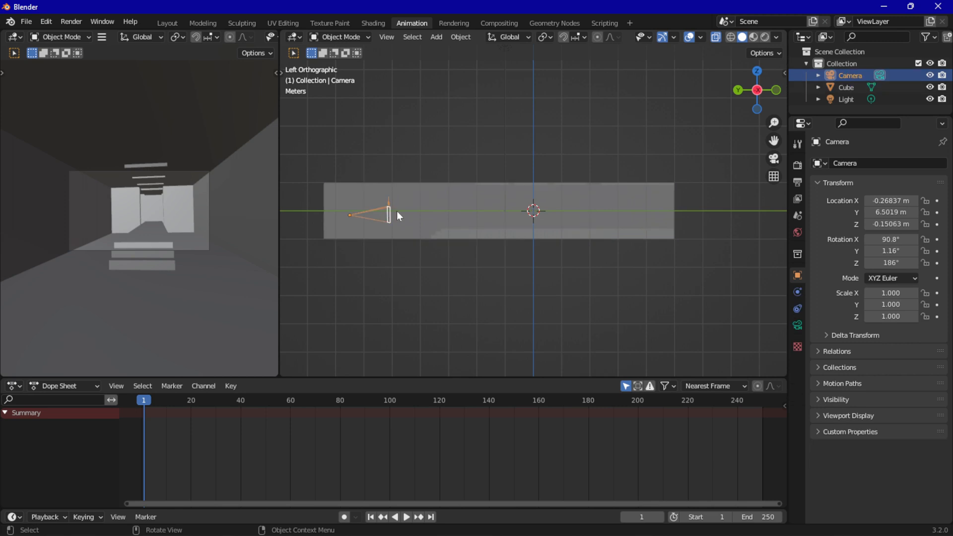
pyautogui.press('g')
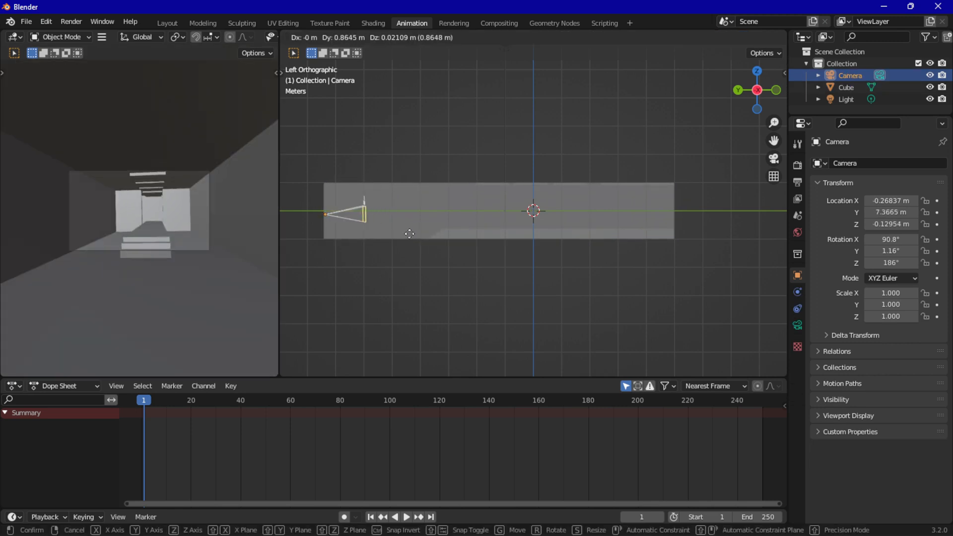
pyautogui.click(410, 231)
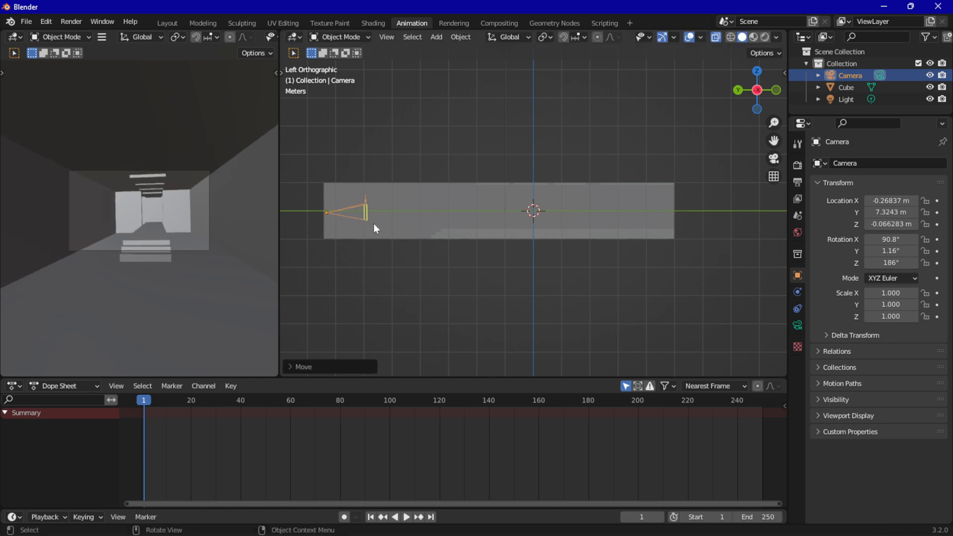
# Box-select the end wall faces behind the camera in Edit Mode and move them outward along Y to lengthen the room, returning to Object Mode
pyautogui.moveTo(414, 150); pyautogui.dragTo(424, 198, button='middle')
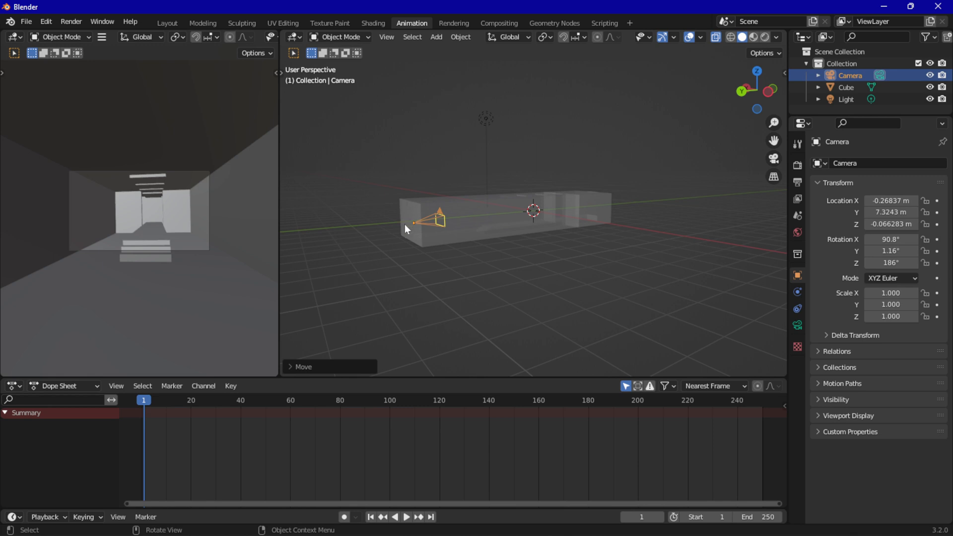
pyautogui.click(414, 215)
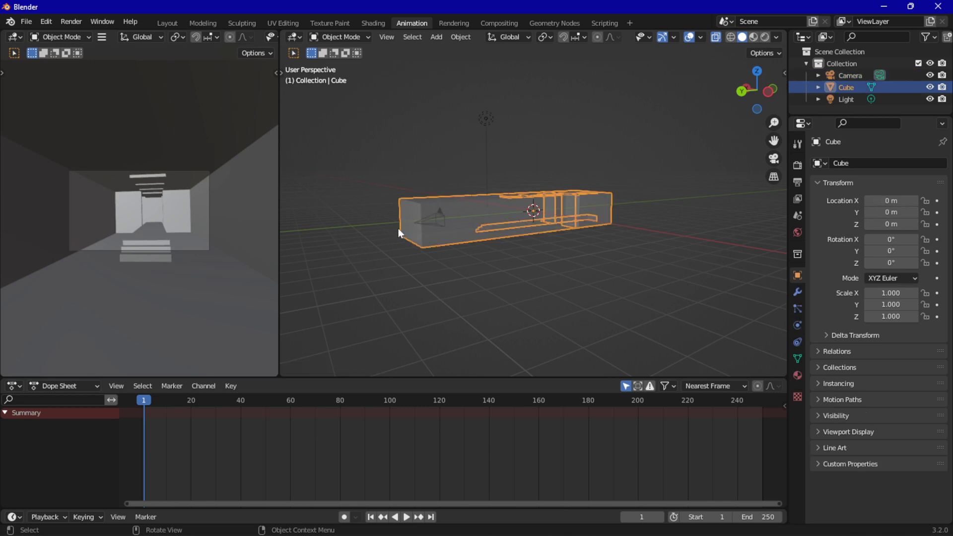
pyautogui.press('Tab')
pyautogui.press('b')
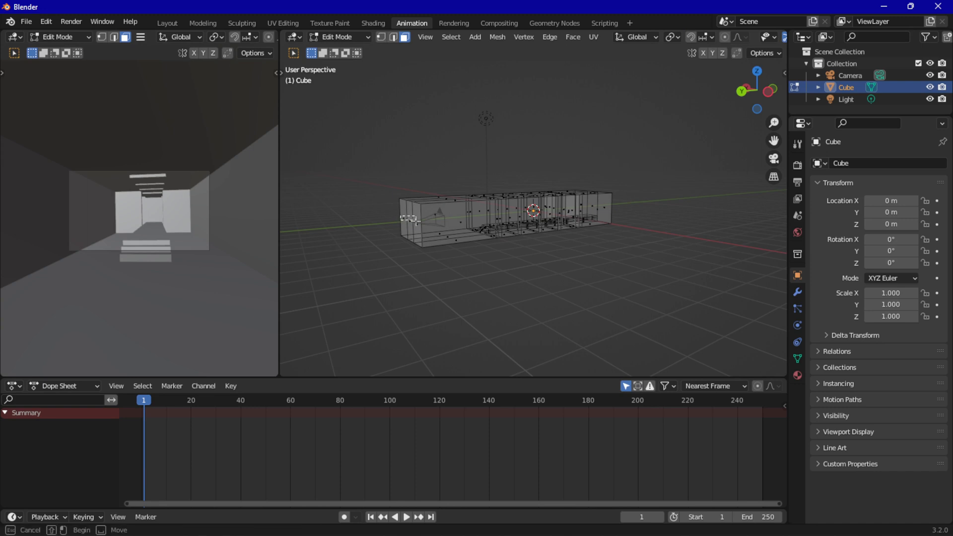
pyautogui.moveTo(416, 221); pyautogui.dragTo(419, 224)
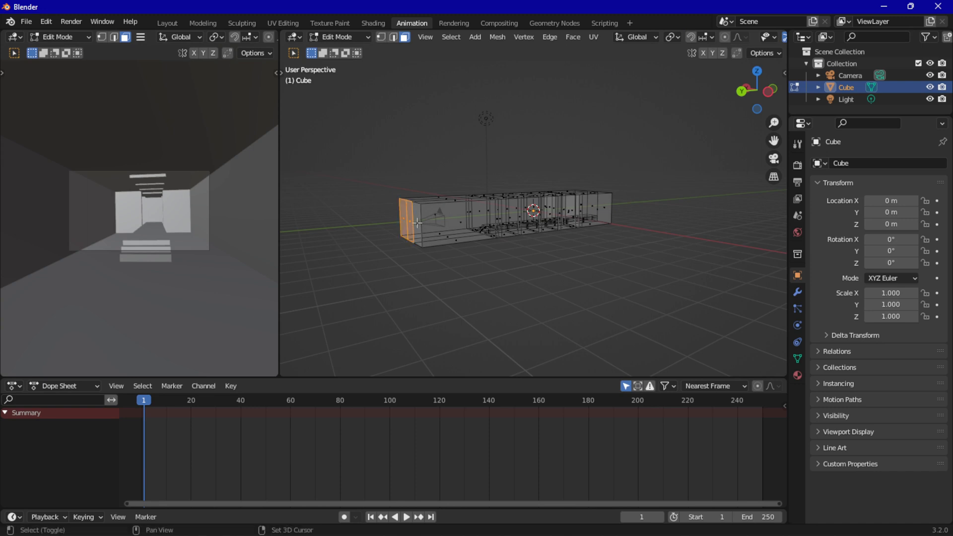
pyautogui.press('g')
pyautogui.press('y')
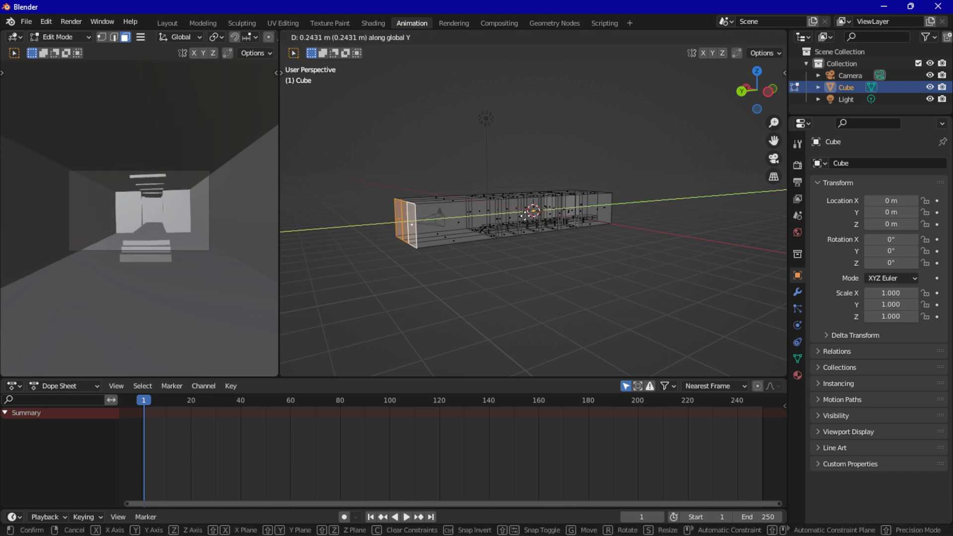
pyautogui.click(487, 220)
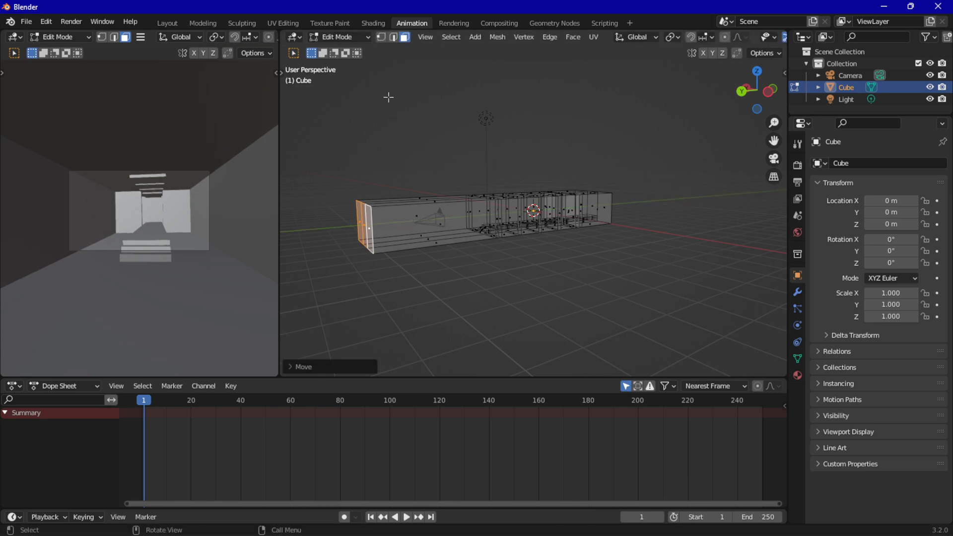
pyautogui.press('Tab')
# Move the camera back into the lengthened room to about Y 8.63 m and Z -0.16 m in left view, and select the room mesh
pyautogui.click(438, 225)
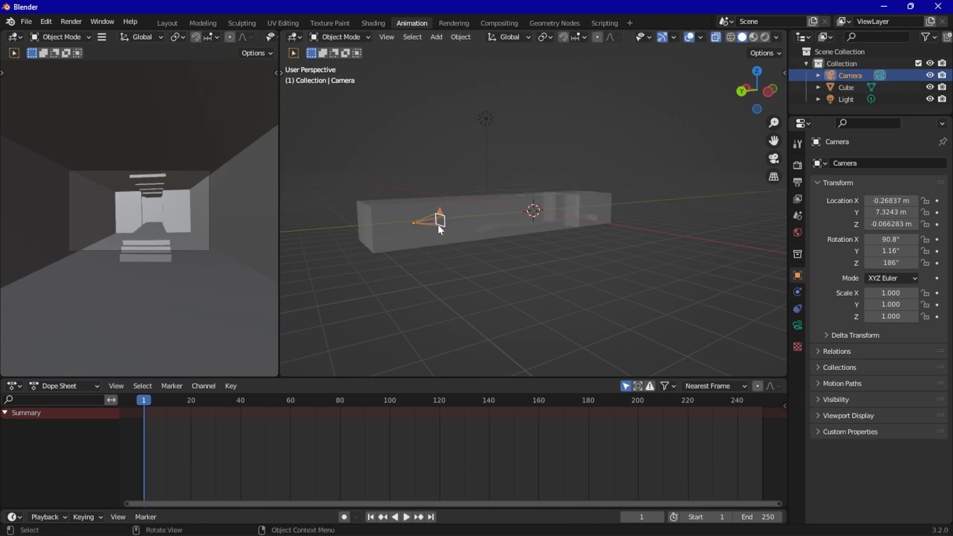
pyautogui.click(769, 98)
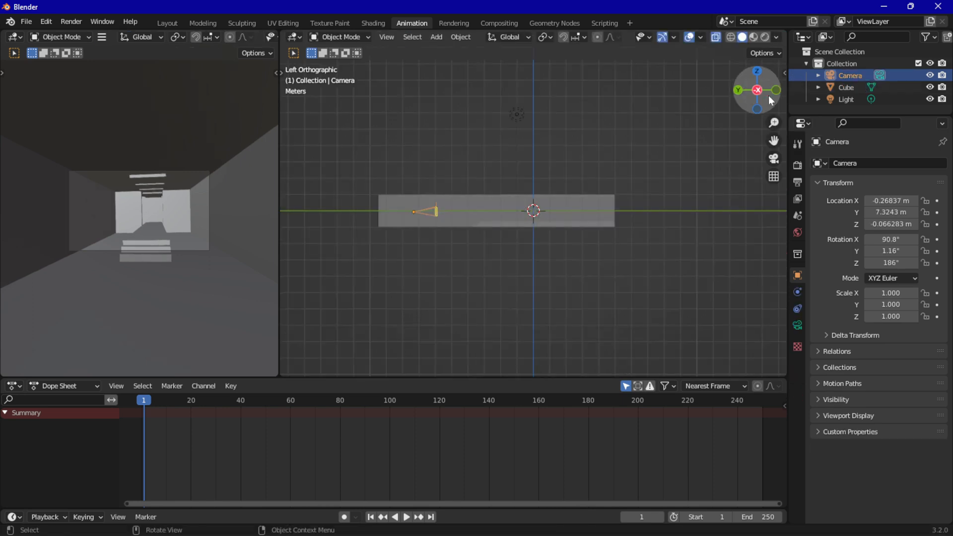
pyautogui.scroll(3, 454, 226)
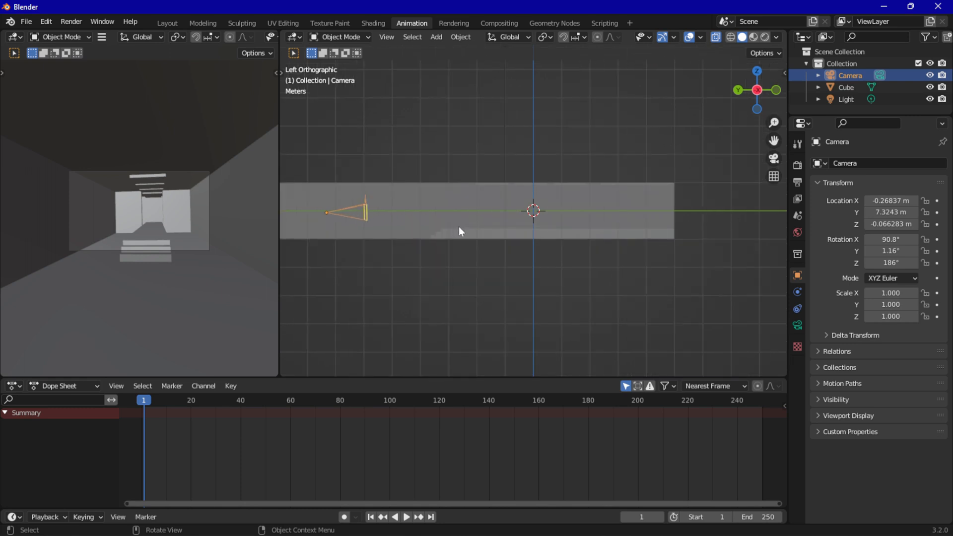
pyautogui.scroll(-2, 458, 227)
pyautogui.press('g')
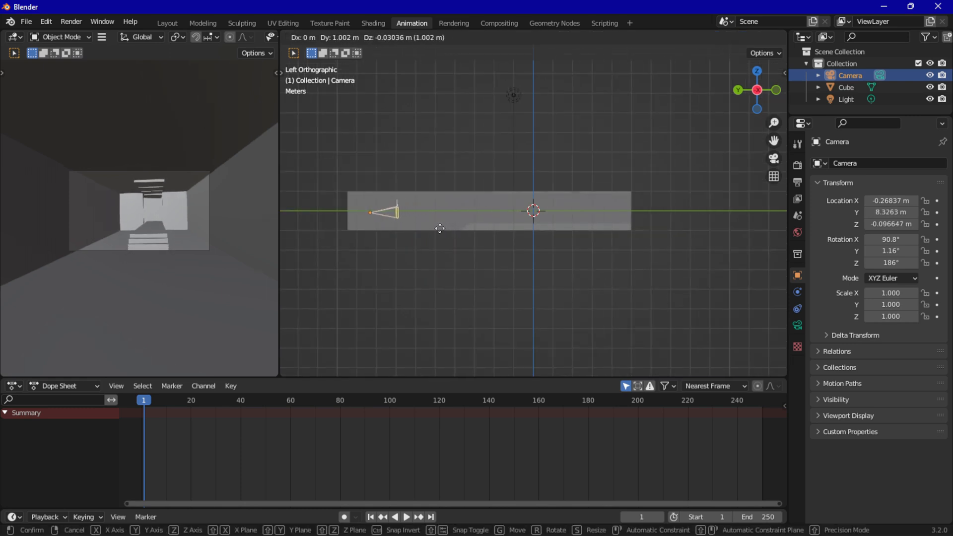
pyautogui.click(432, 232)
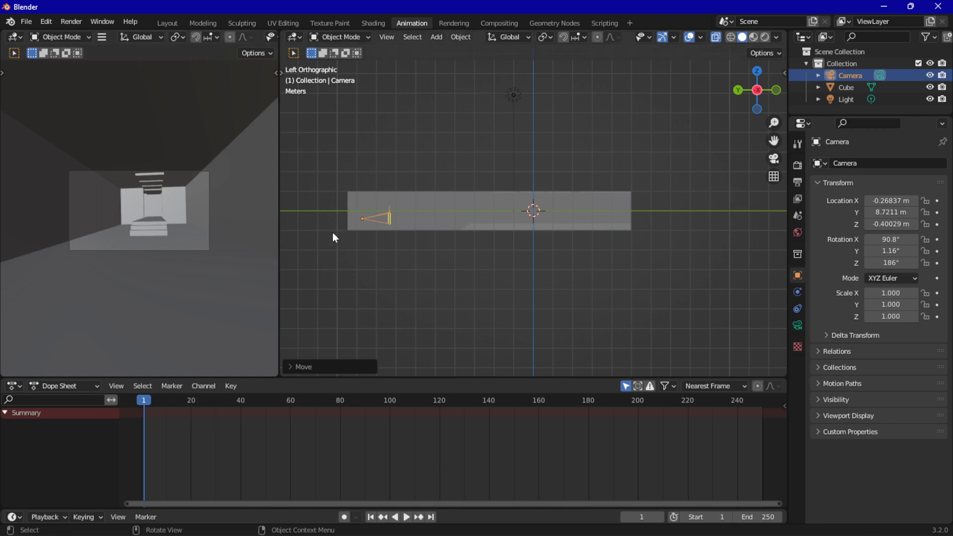
pyautogui.press('g')
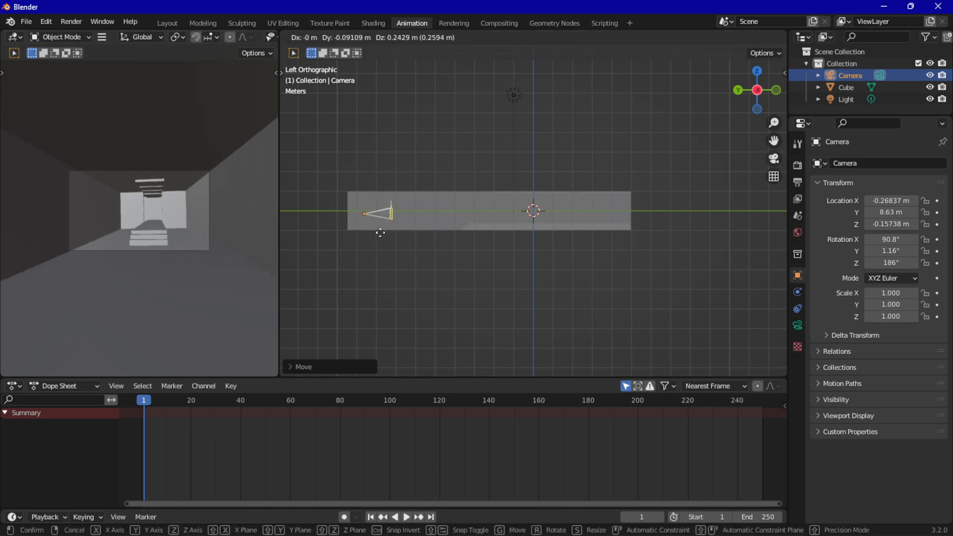
pyautogui.click(380, 233)
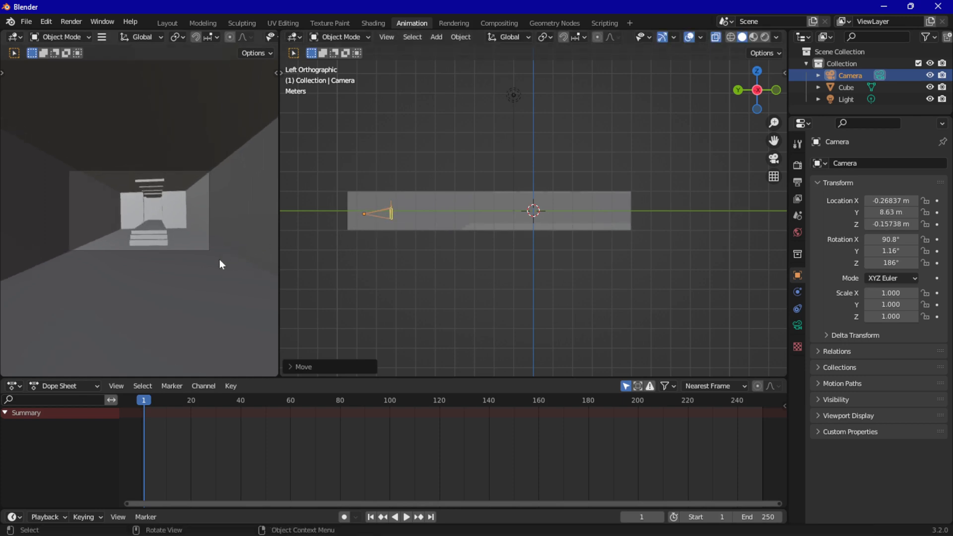
pyautogui.click(159, 210)
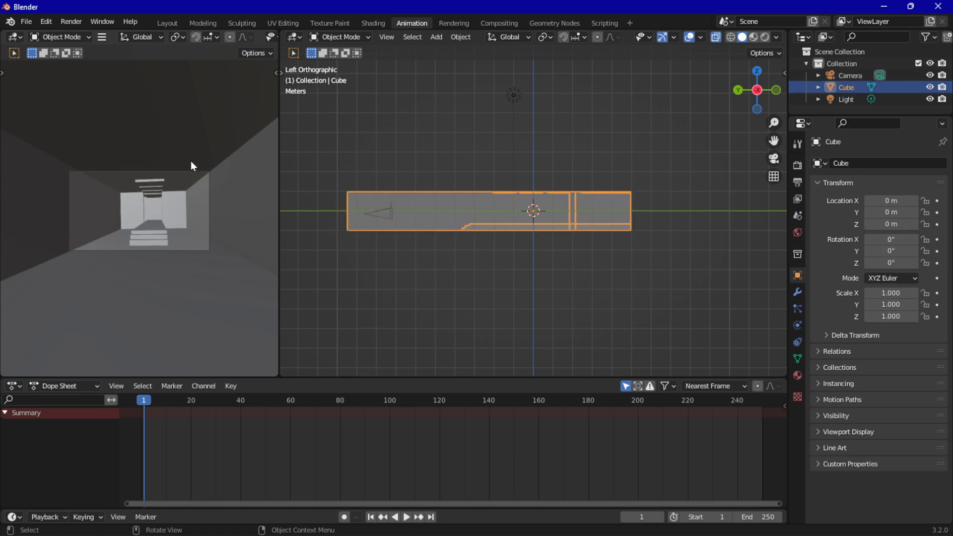
# Select the camera and move it in the camera view to about X -0.40 m, Y 8.62 m and Z -0.27 m
pyautogui.click(390, 213)
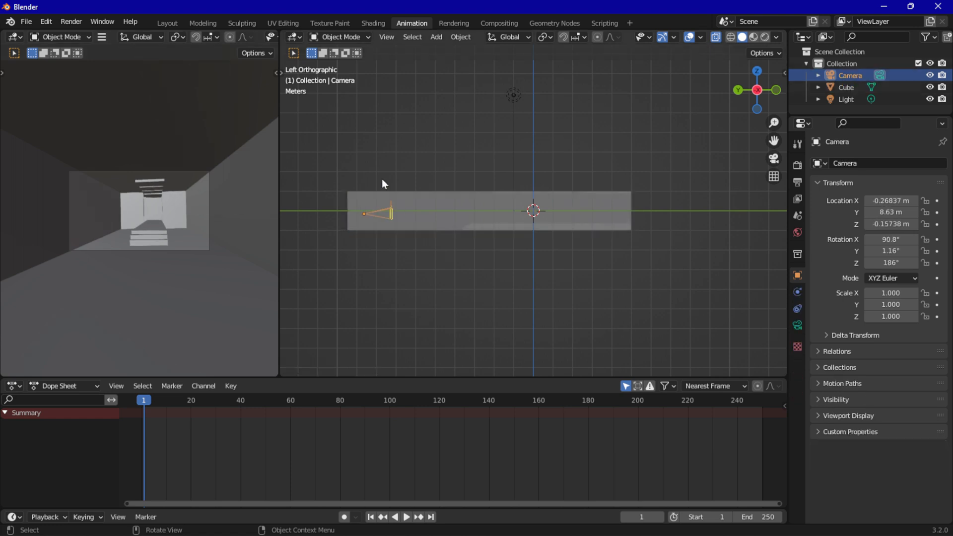
pyautogui.click(383, 211)
pyautogui.click(382, 212)
pyautogui.press('g')
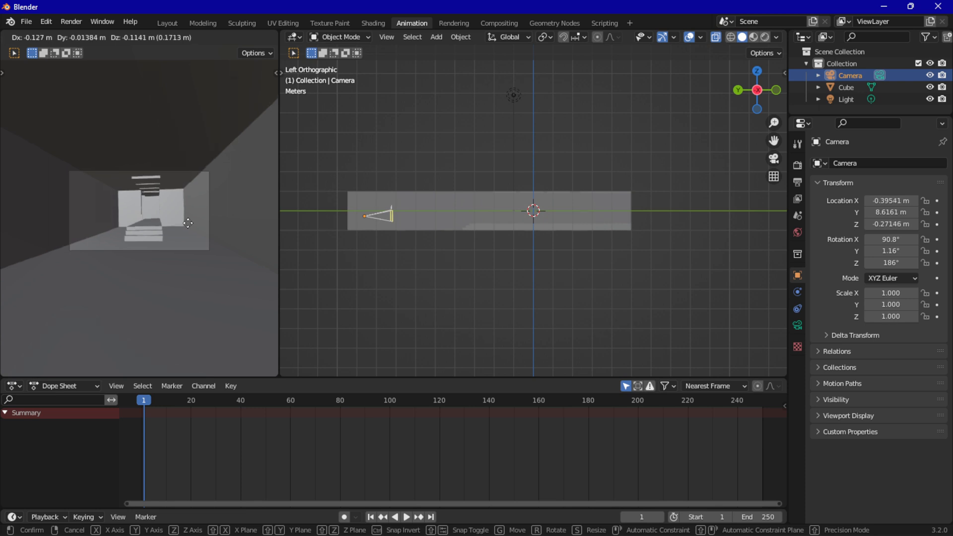
pyautogui.click(160, 207)
pyautogui.scroll(5, 160, 205)
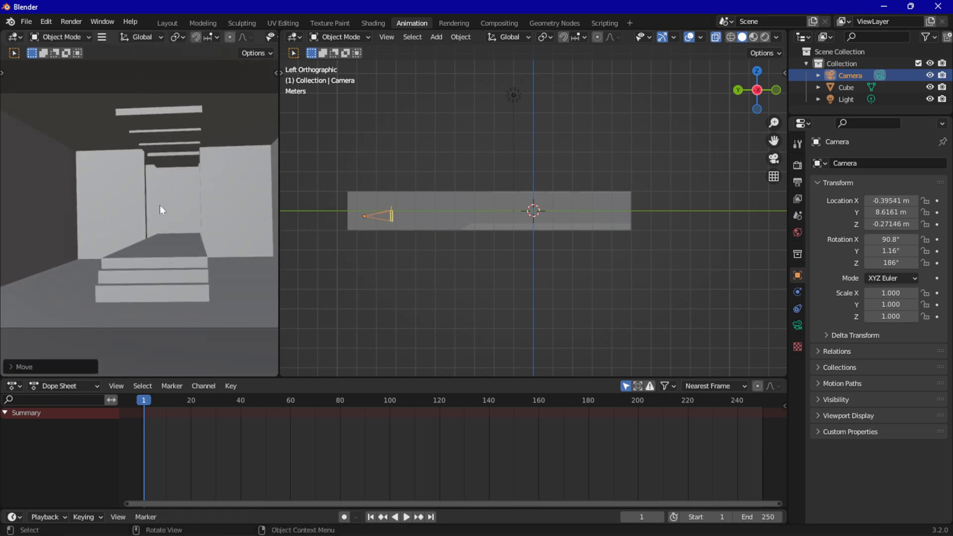
pyautogui.scroll(-4, 160, 207)
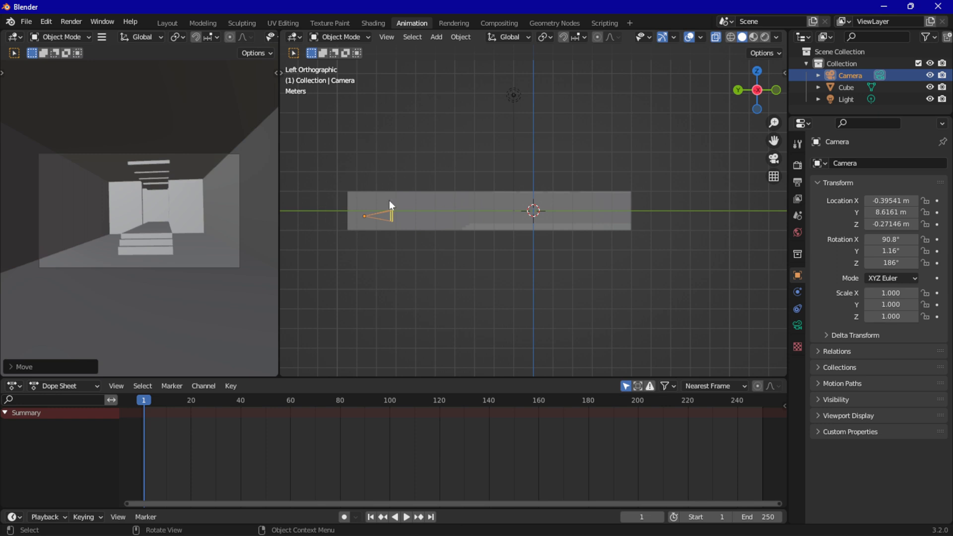
# Turn off X-ray and inspect the room's framing through the camera in the Layout workspace
pyautogui.click(715, 37)
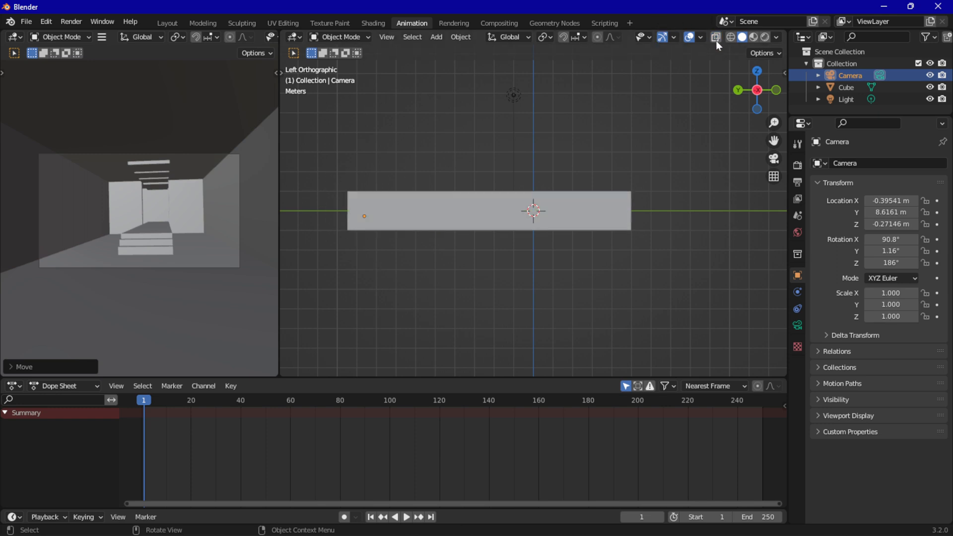
pyautogui.click(164, 23)
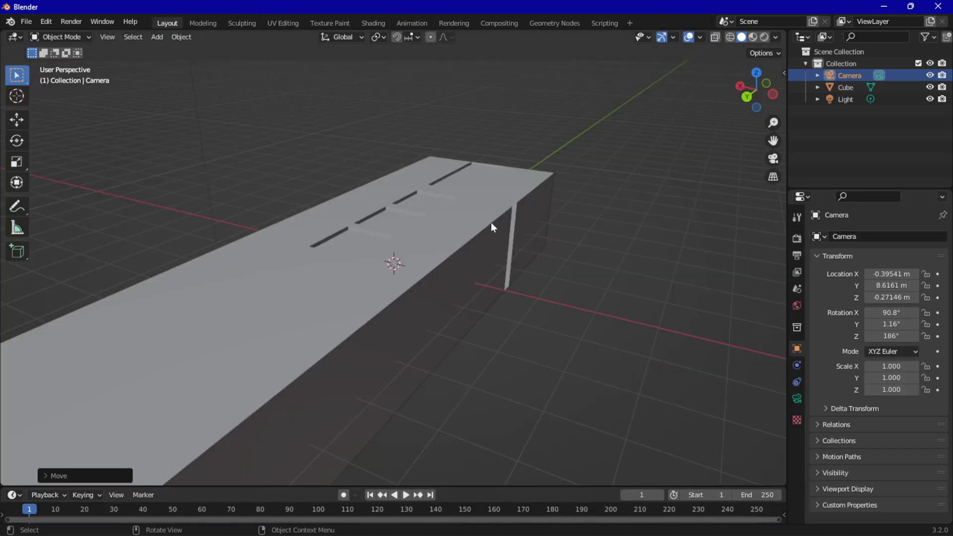
pyautogui.click(773, 159)
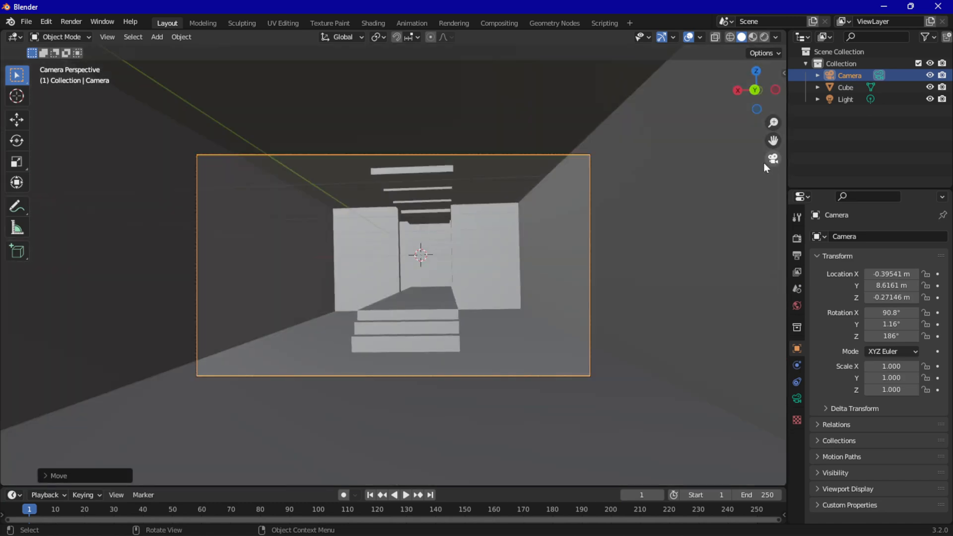
pyautogui.scroll(4, 428, 317)
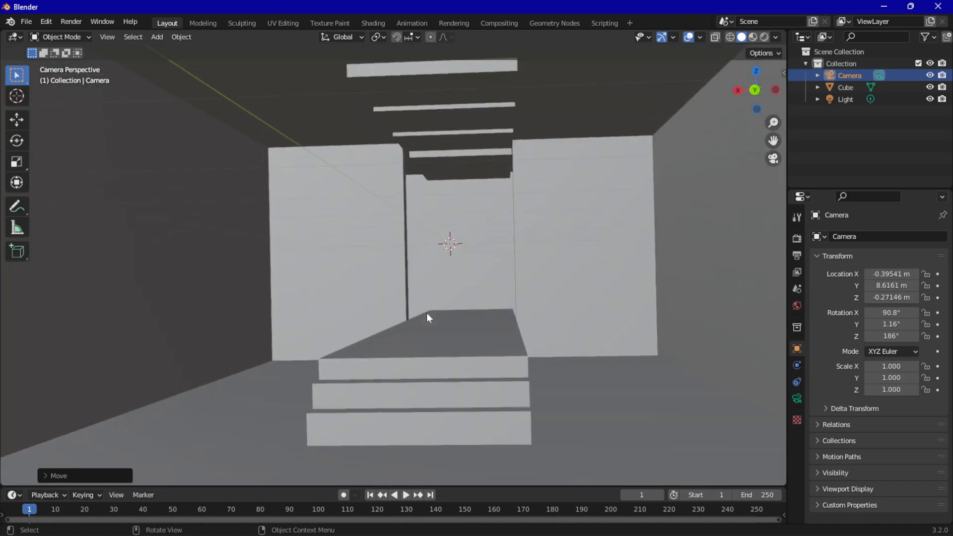
pyautogui.scroll(-4, 427, 313)
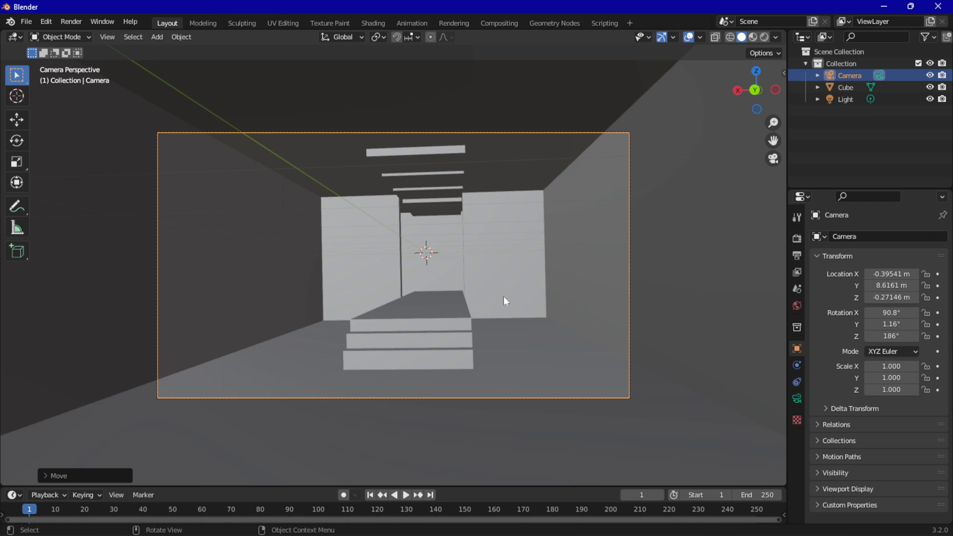
# In the Animation workspace's top view with X-ray on, move the camera to about X 0.09 m and Y 8.57 m
pyautogui.click(756, 71)
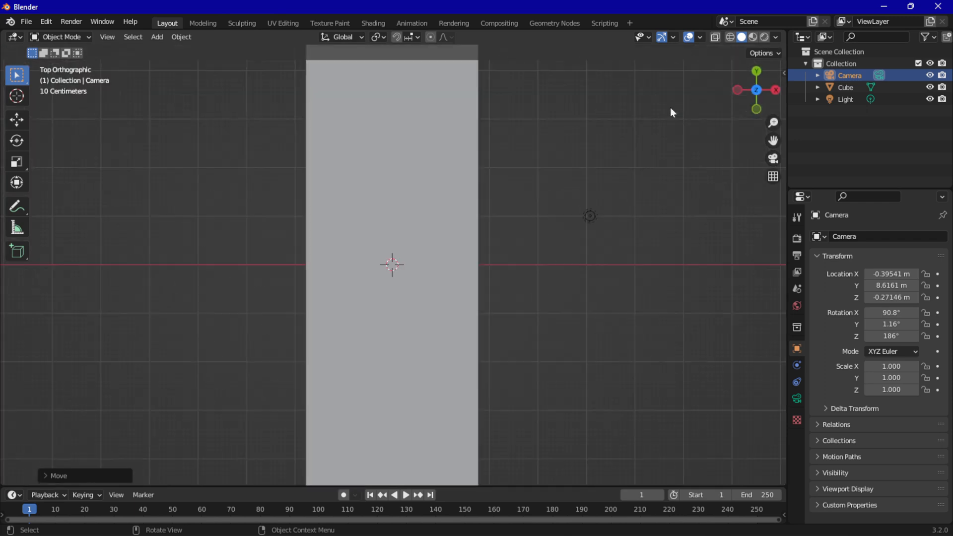
pyautogui.click(416, 25)
pyautogui.click(757, 71)
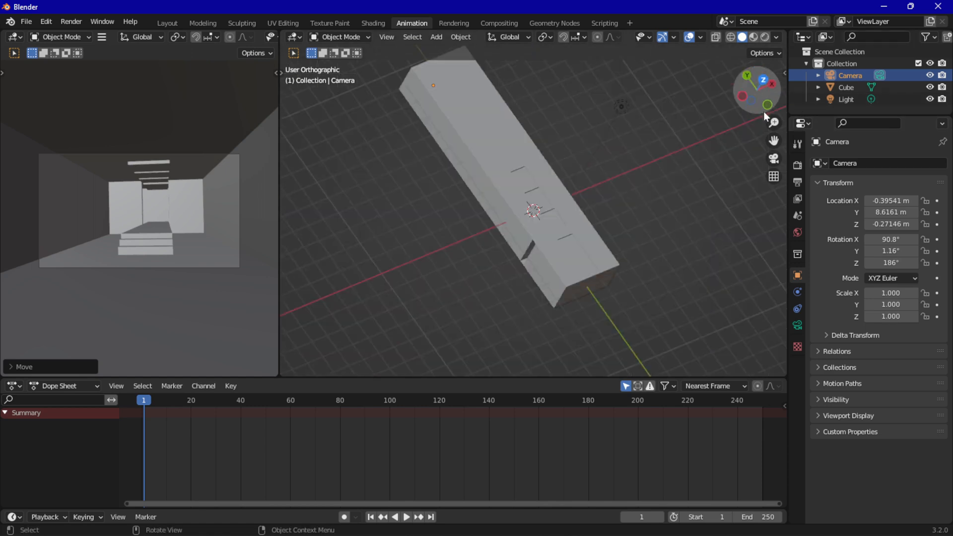
pyautogui.click(715, 37)
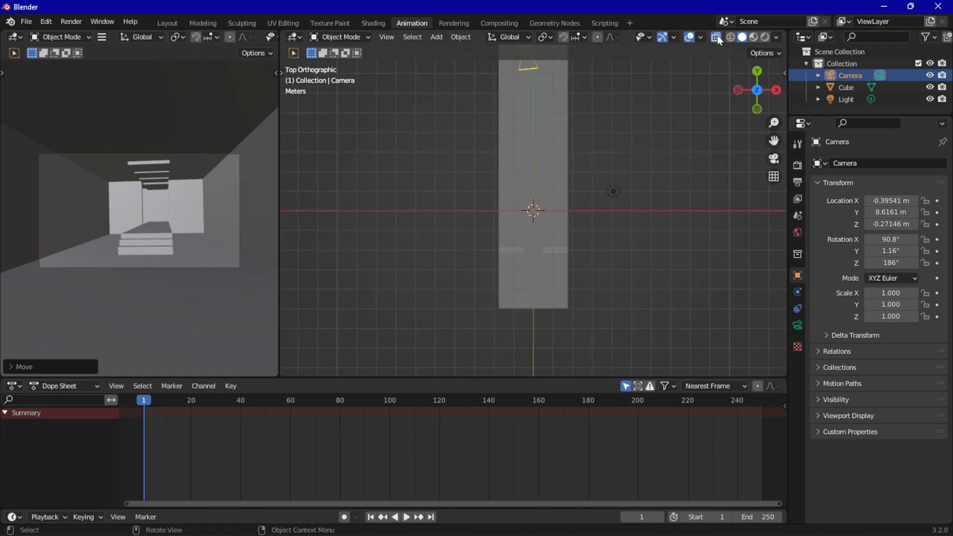
pyautogui.scroll(-3, 612, 85)
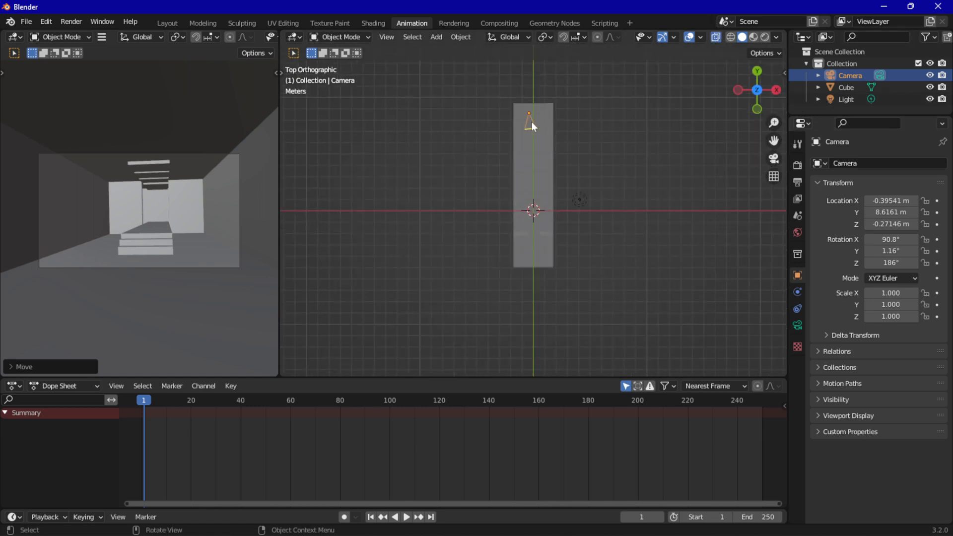
pyautogui.scroll(4, 559, 146)
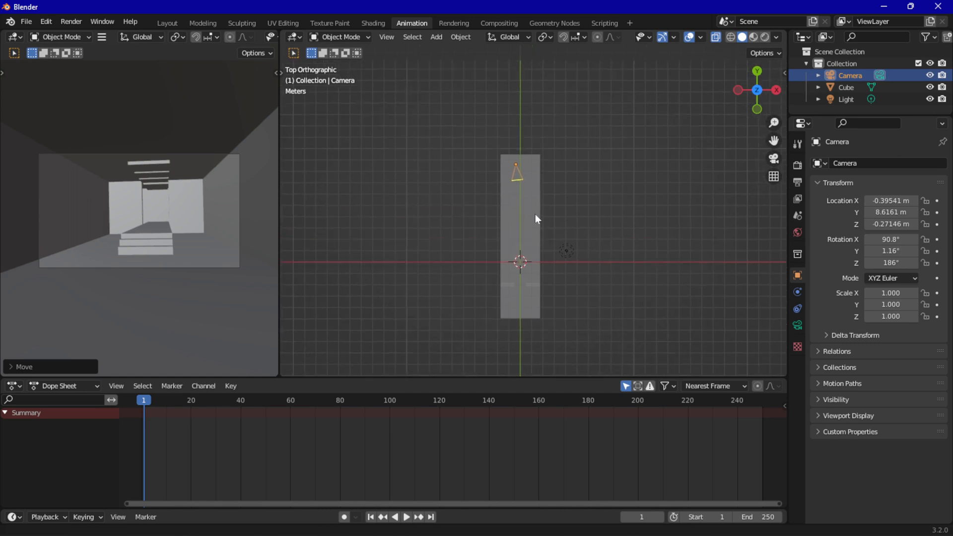
pyautogui.press('g')
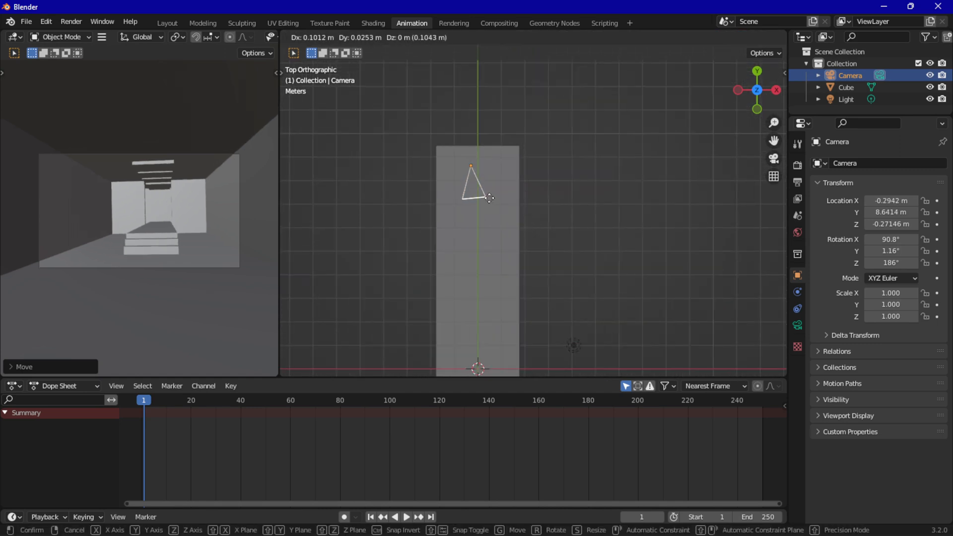
pyautogui.click(498, 199)
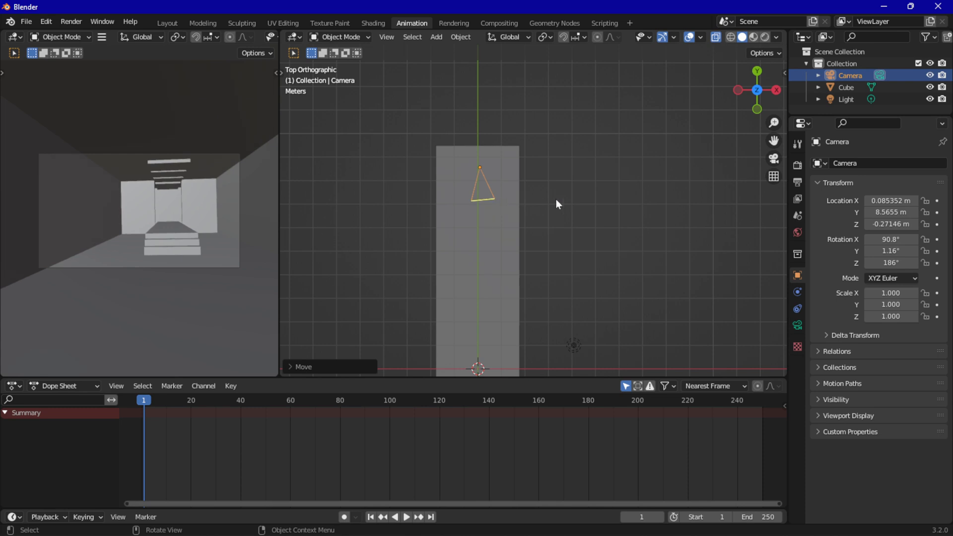
# Rotate the camera to about 181° in Z and centre it across the room at about X -0.02 m and Y 8.54 m
pyautogui.press('r')
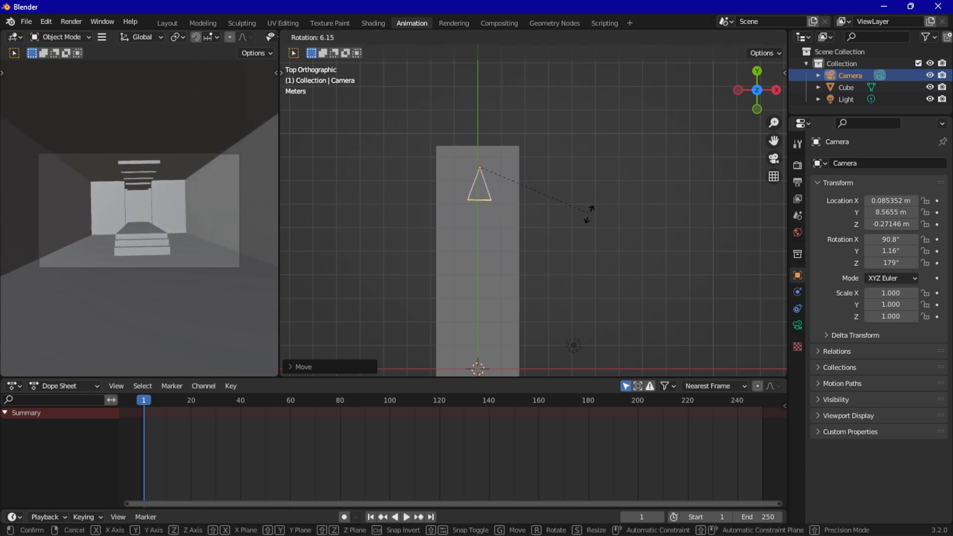
pyautogui.click(590, 213)
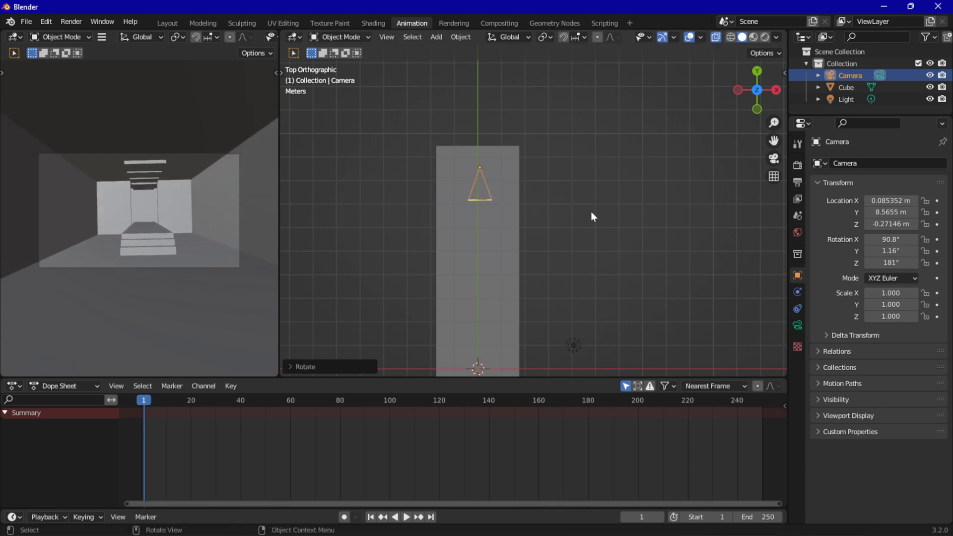
pyautogui.press('g')
pyautogui.click(586, 213)
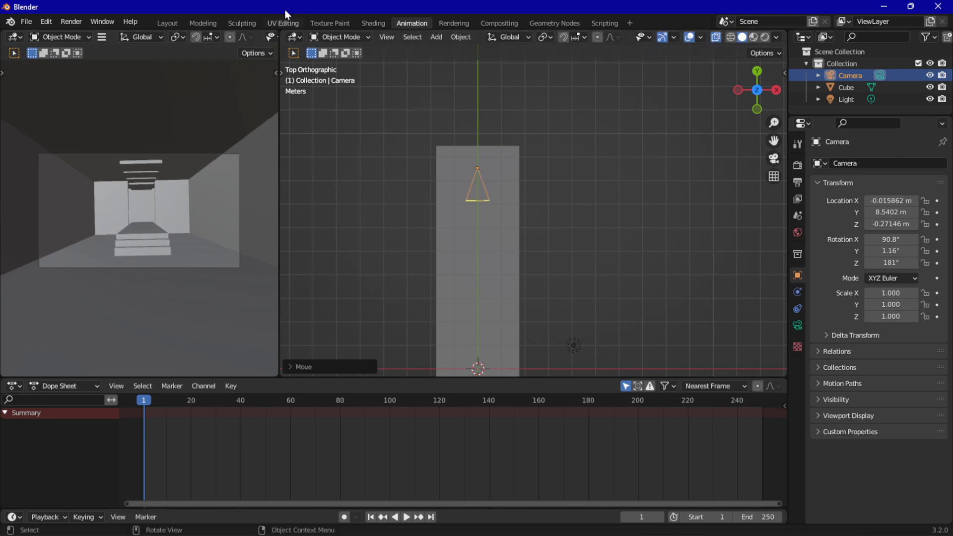
# Return to the Layout workspace and look through the camera
pyautogui.click(167, 23)
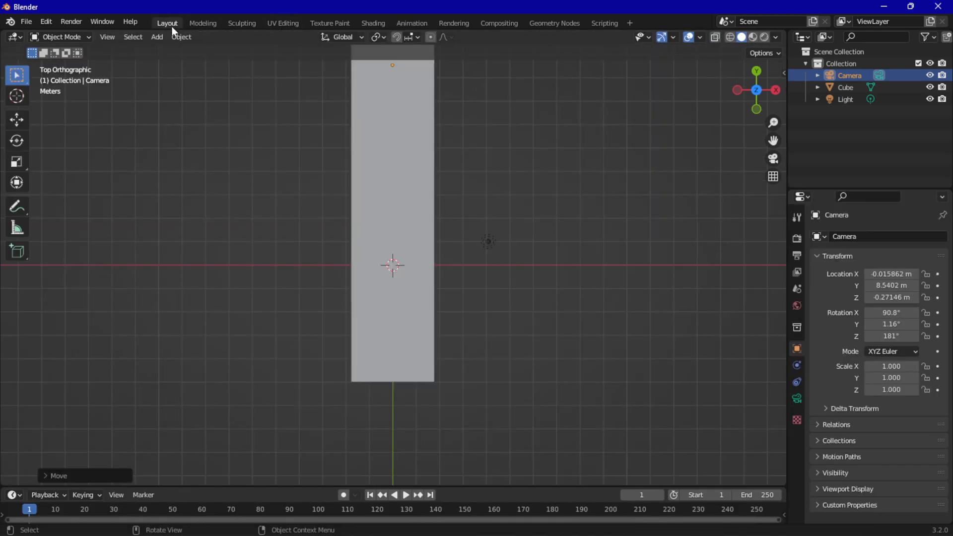
pyautogui.moveTo(291, 206); pyautogui.dragTo(656, 157, button='middle')
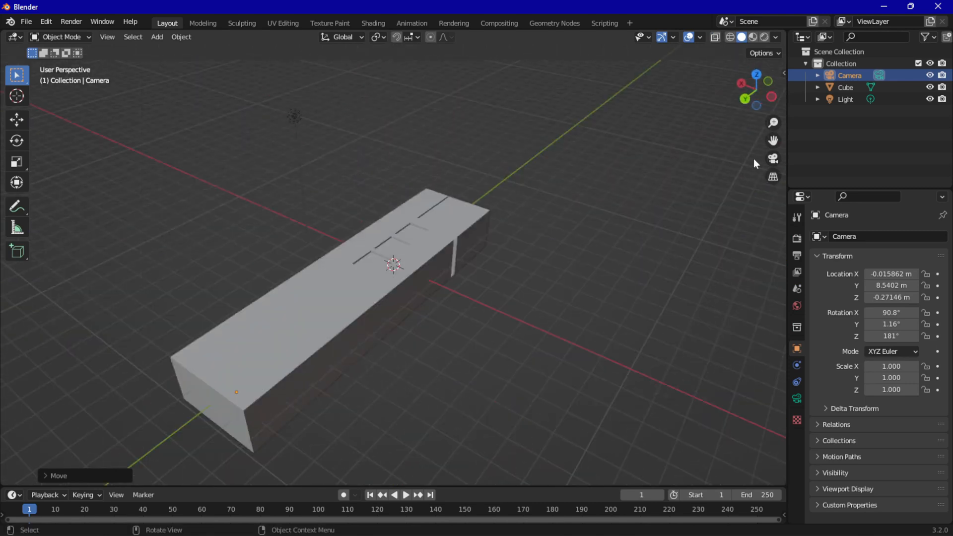
pyautogui.click(772, 159)
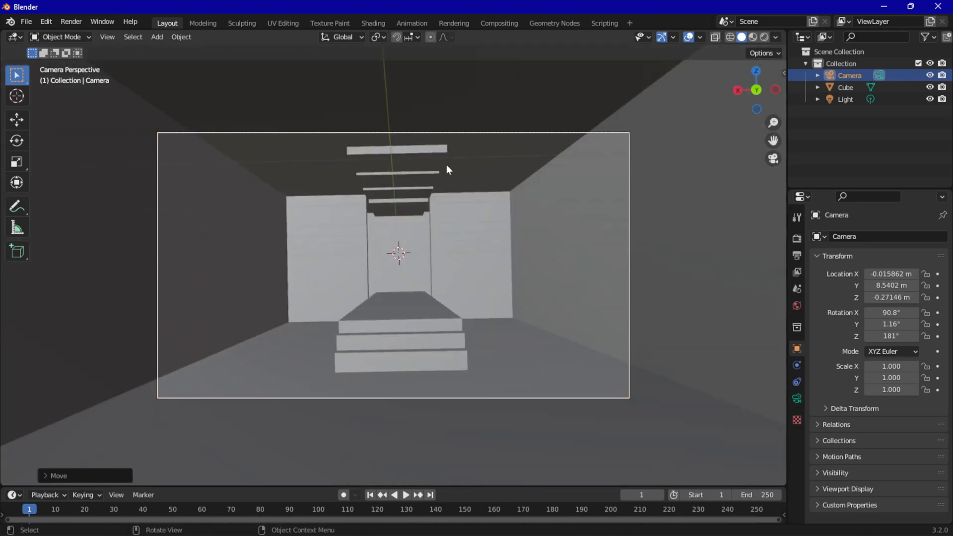
# Try a trackball rotation of the camera to about 89.6° in X and 179° in Z
pyautogui.press('r')
pyautogui.press('r')
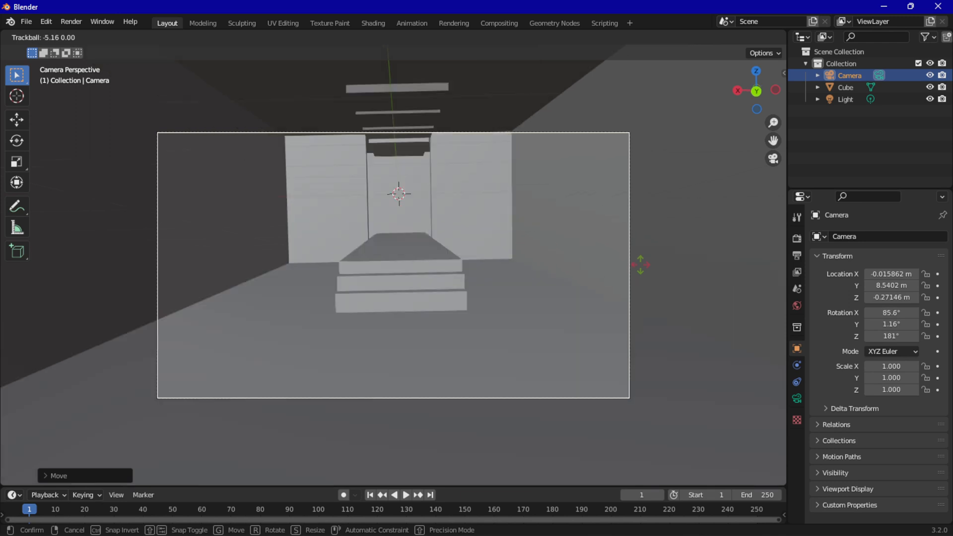
pyautogui.click(639, 269)
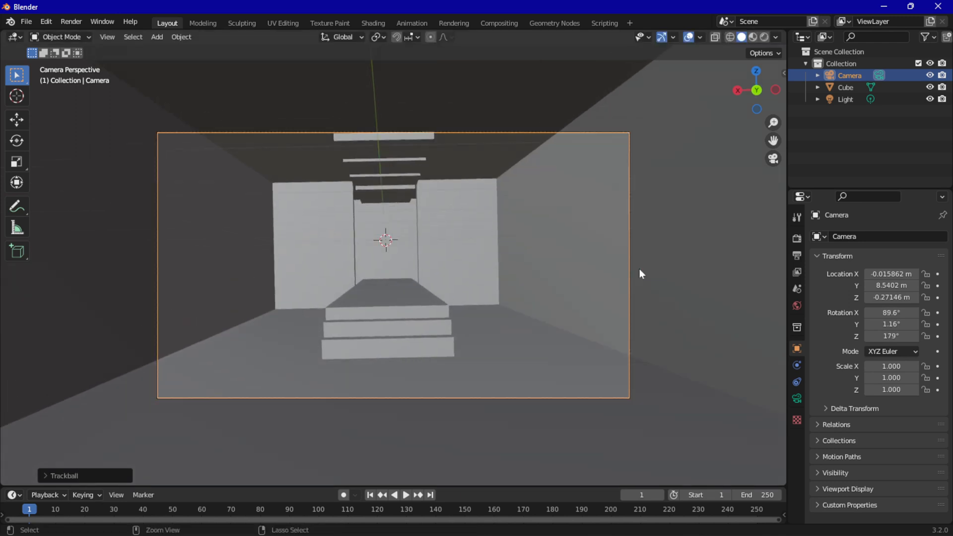
# Level the camera's roll to about -0.03° in Y and check the framing in camera view
pyautogui.press('r')
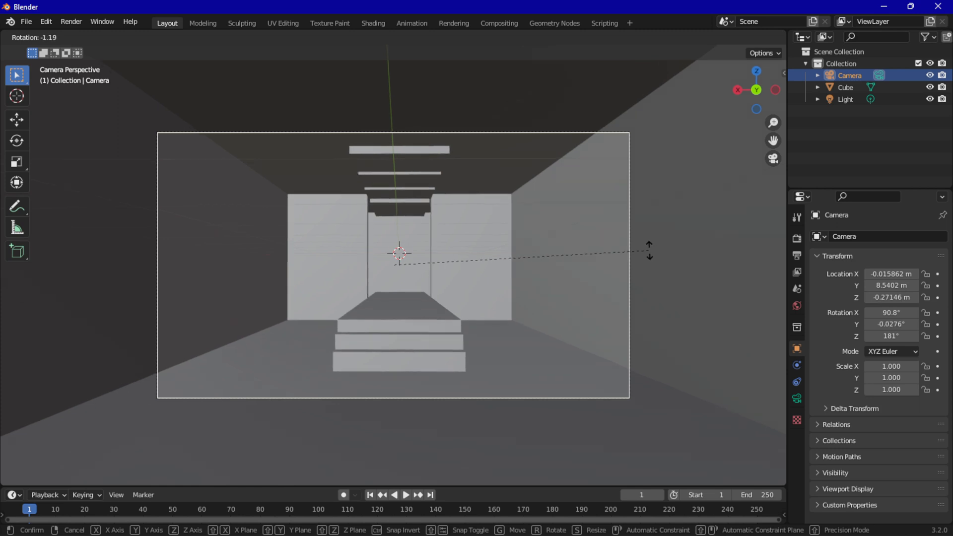
pyautogui.click(649, 250)
pyautogui.moveTo(649, 250); pyautogui.dragTo(598, 300, button='middle')
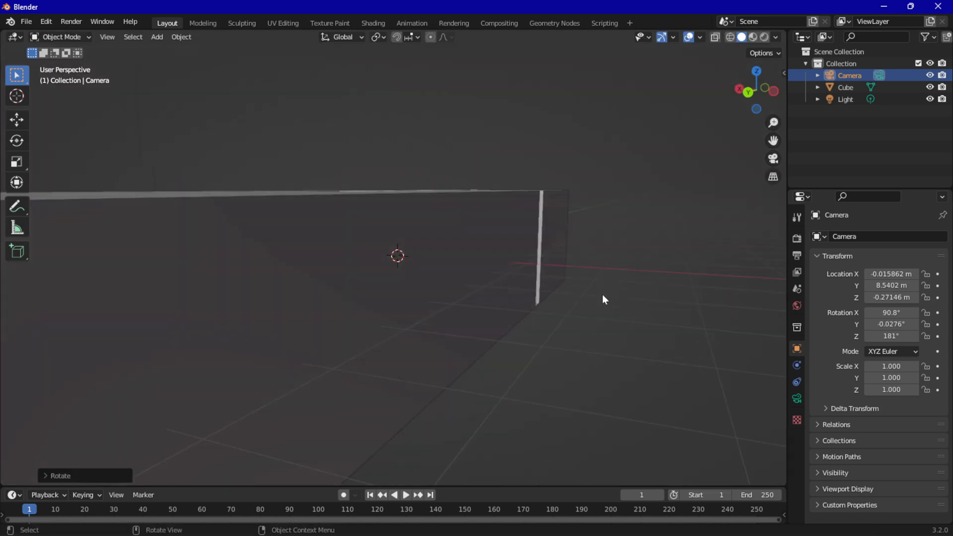
pyautogui.scroll(-3, 604, 299)
pyautogui.click(772, 159)
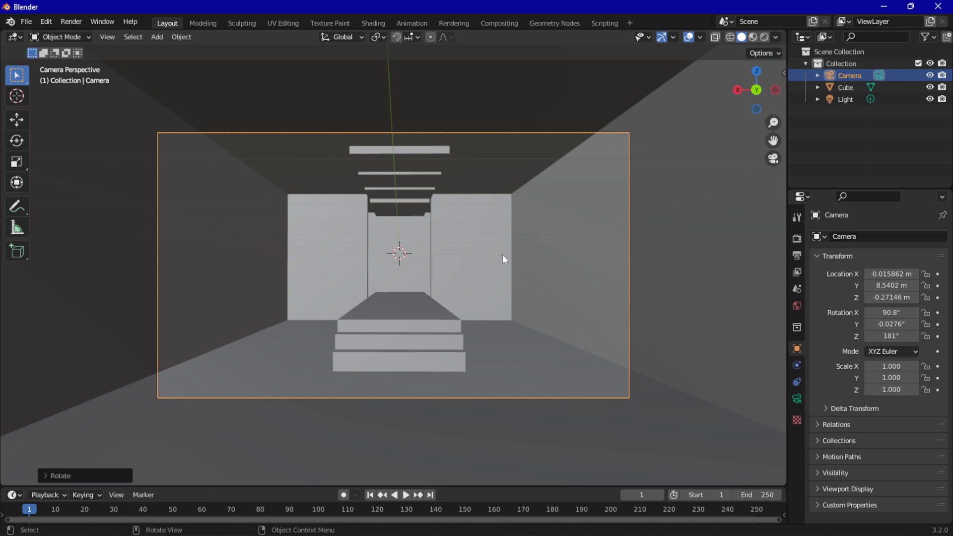
# Show the scene in Material Preview and set the room material's Roughness to 1.000
pyautogui.click(752, 38)
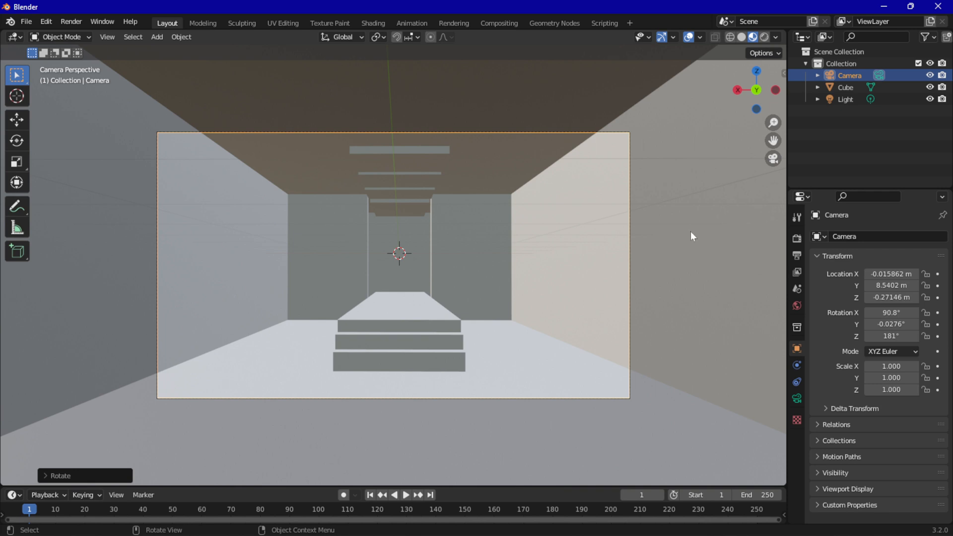
pyautogui.click(423, 301)
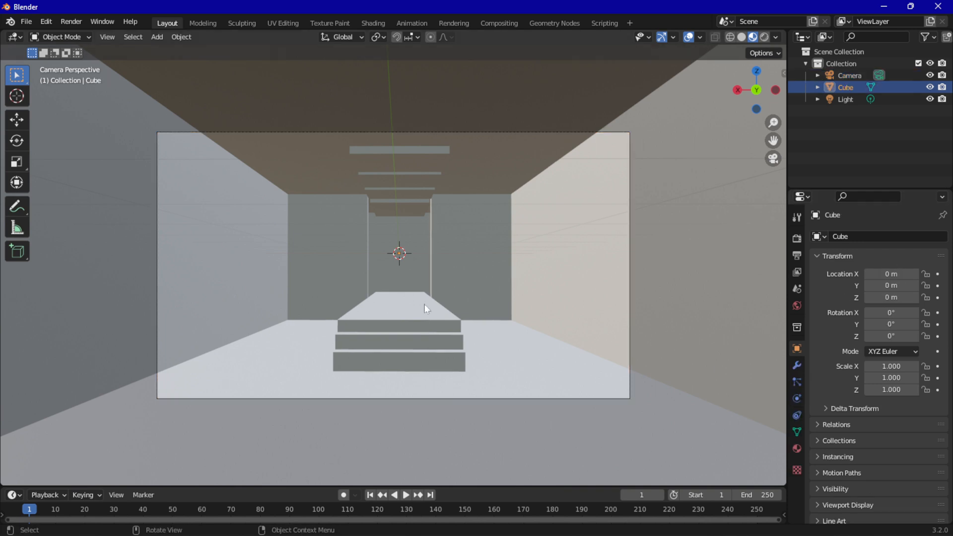
pyautogui.click(797, 448)
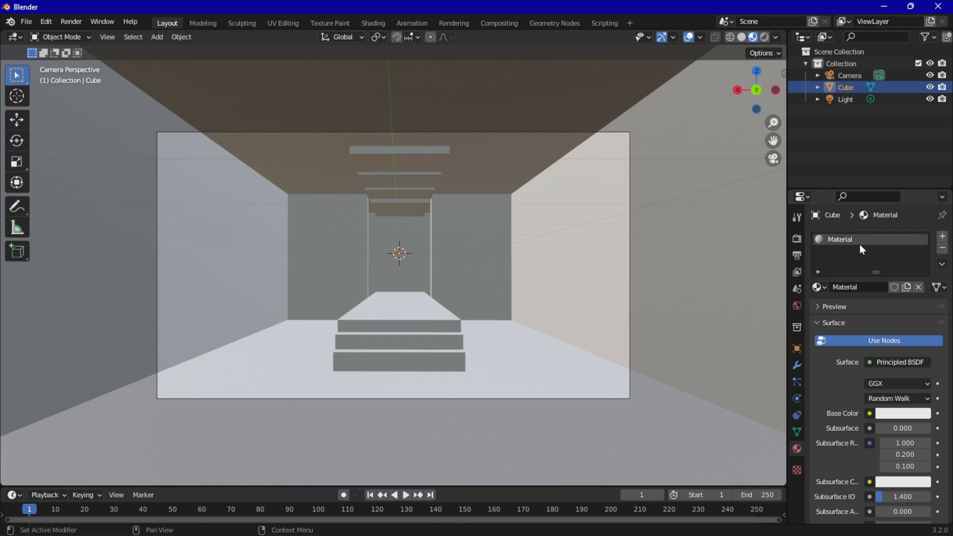
pyautogui.scroll(-7, 859, 375)
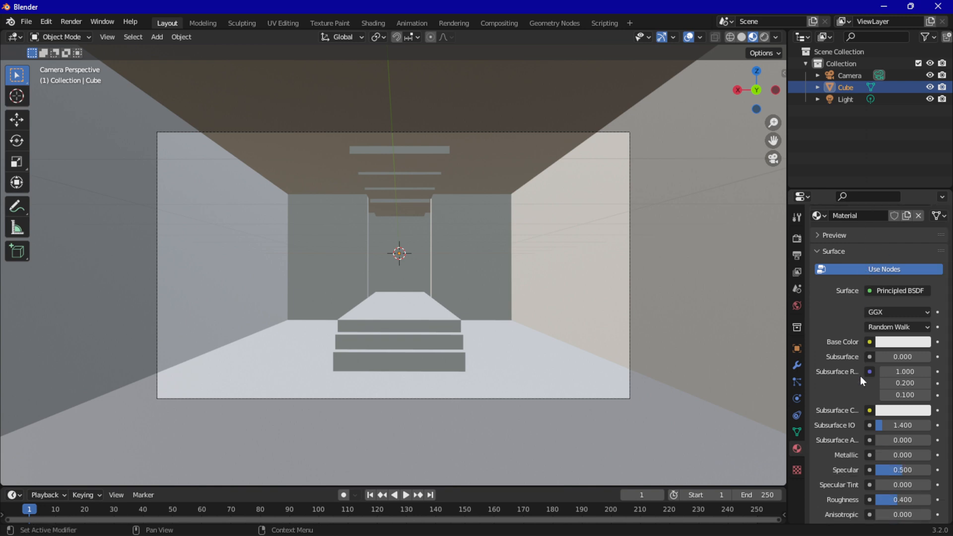
pyautogui.scroll(-4, 859, 374)
pyautogui.scroll(1, 859, 374)
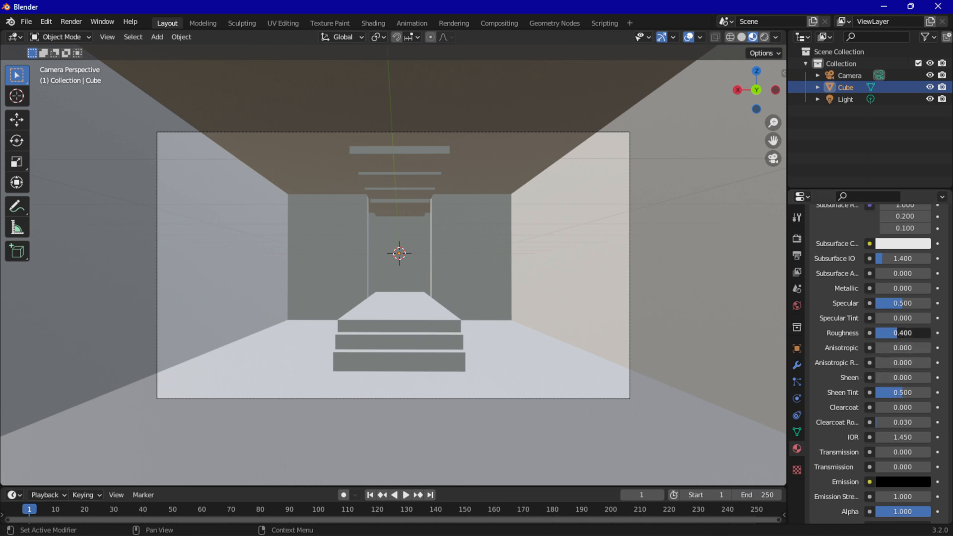
pyautogui.moveTo(902, 332); pyautogui.dragTo(933, 333)
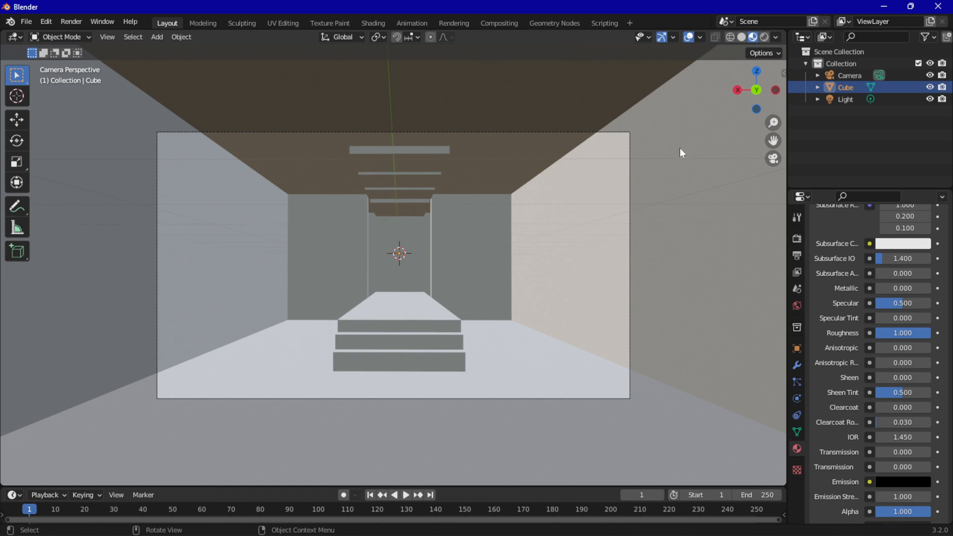
# Put the room mesh in Edit Mode and select the four underside faces of the ceiling light panels
pyautogui.click(58, 40)
pyautogui.click(60, 37)
pyautogui.click(54, 65)
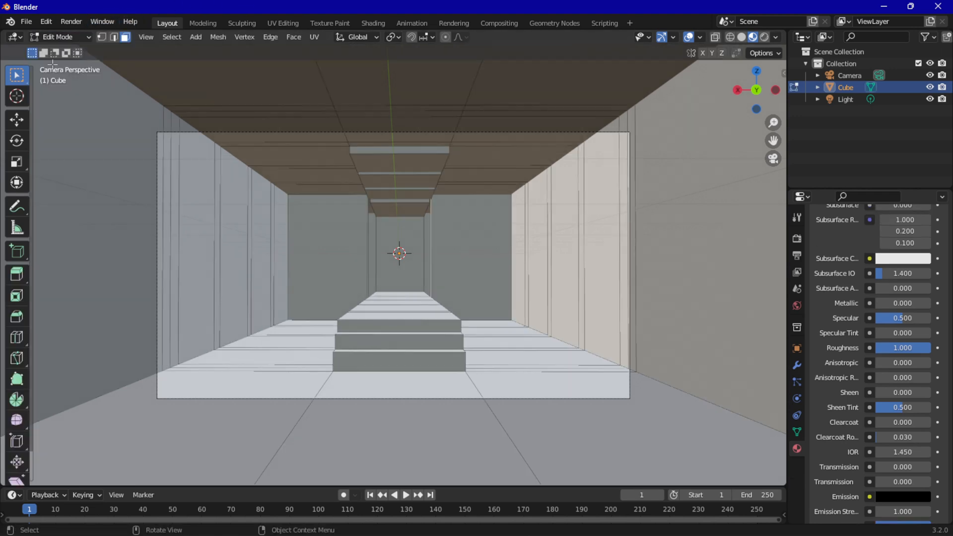
pyautogui.click(392, 162)
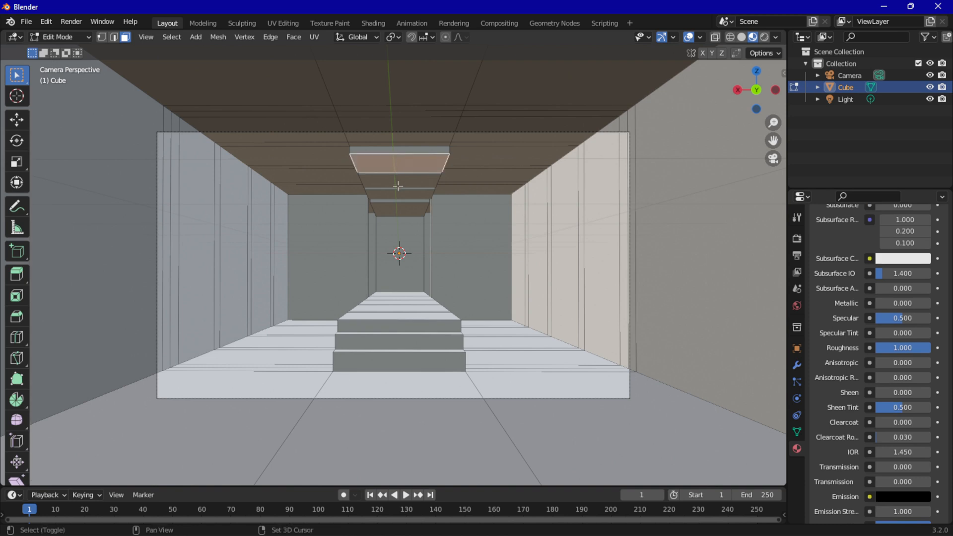
pyautogui.keyDown('shift'); pyautogui.click(396, 187); pyautogui.keyUp('shift')
pyautogui.keyDown('shift'); pyautogui.click(397, 195); pyautogui.keyUp('shift')
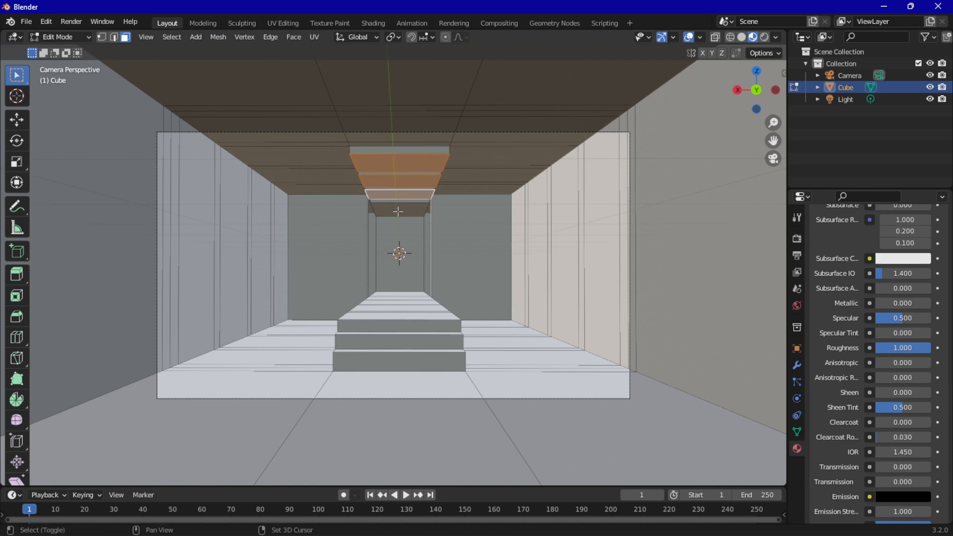
pyautogui.keyDown('shift'); pyautogui.click(398, 209); pyautogui.keyUp('shift')
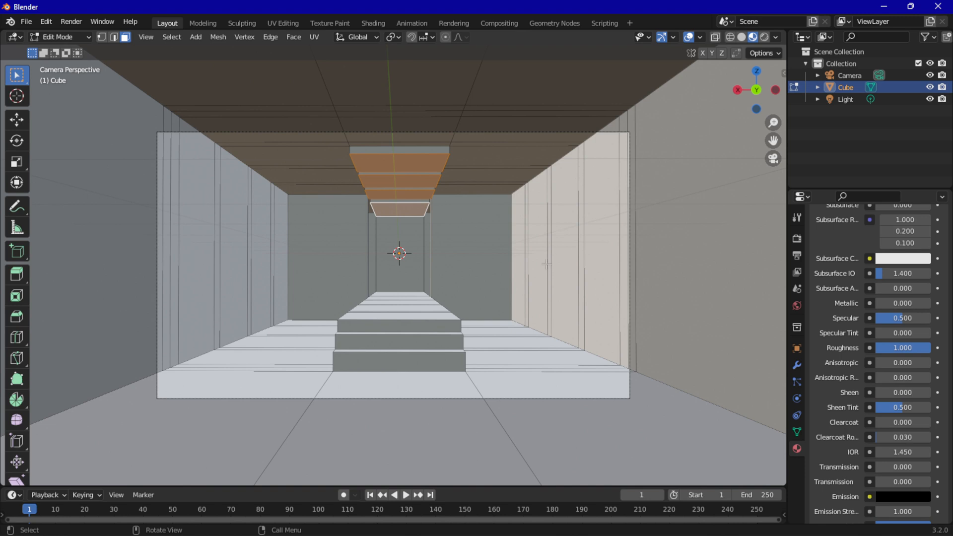
# Add four narrow vertical strip faces to the selection, two on each side wall
pyautogui.keyDown('shift'); pyautogui.click(526, 232); pyautogui.keyUp('shift')
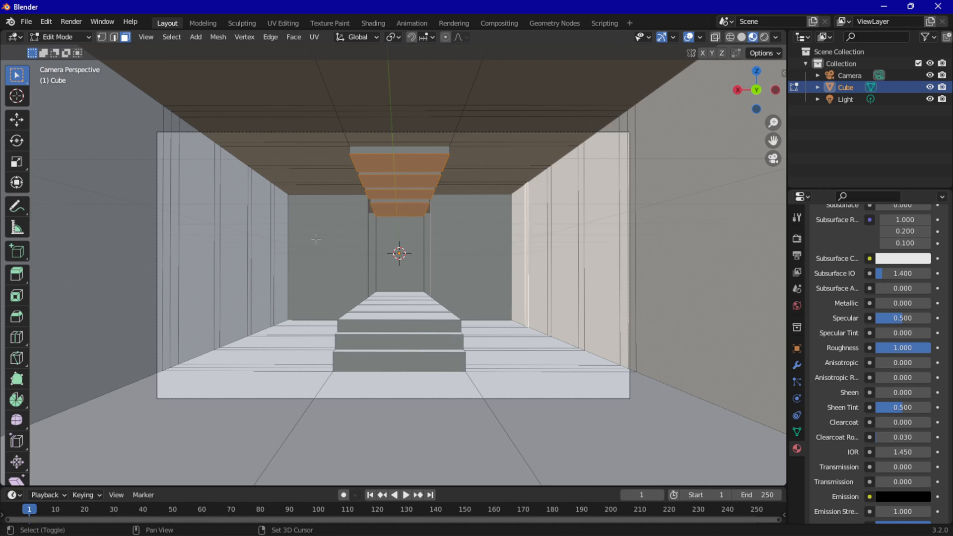
pyautogui.keyDown('shift'); pyautogui.click(248, 228); pyautogui.keyUp('shift')
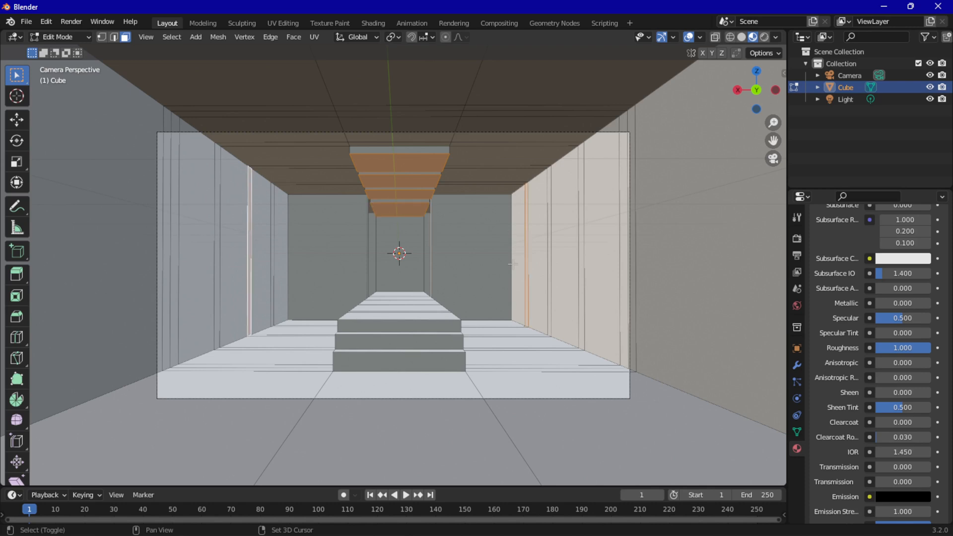
pyautogui.keyDown('shift'); pyautogui.click(581, 224); pyautogui.keyUp('shift')
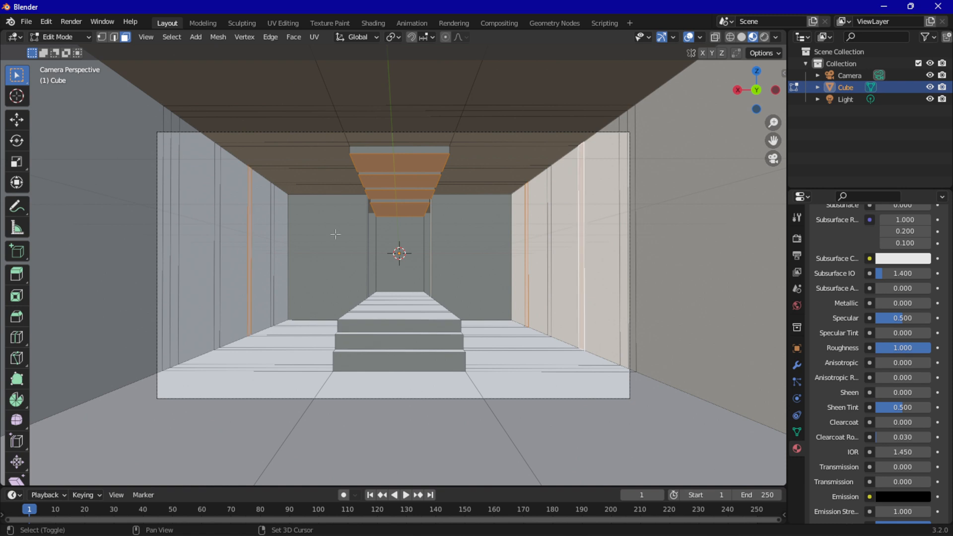
pyautogui.keyDown('shift'); pyautogui.click(168, 222); pyautogui.keyUp('shift')
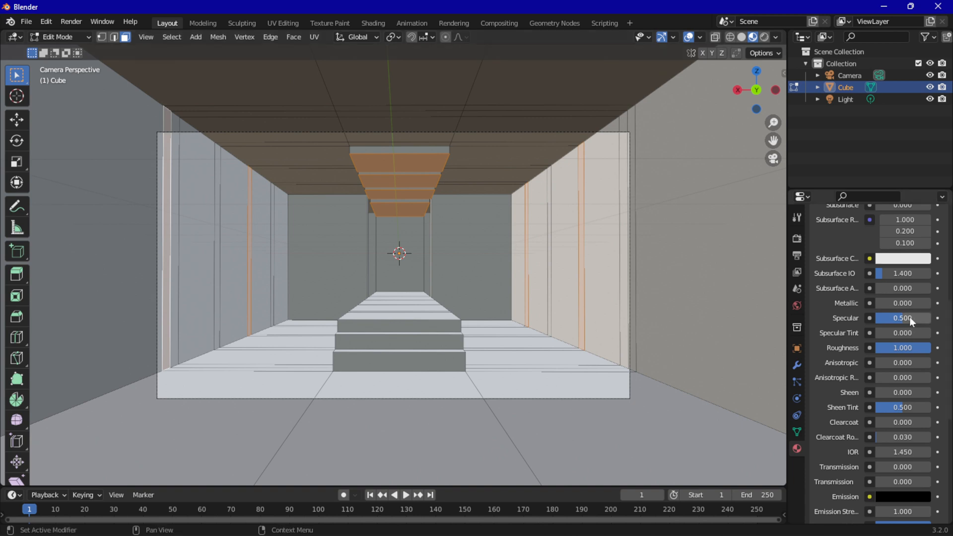
# Create a second material in a new slot on the room and make its Emission colour white
pyautogui.scroll(10, 908, 318)
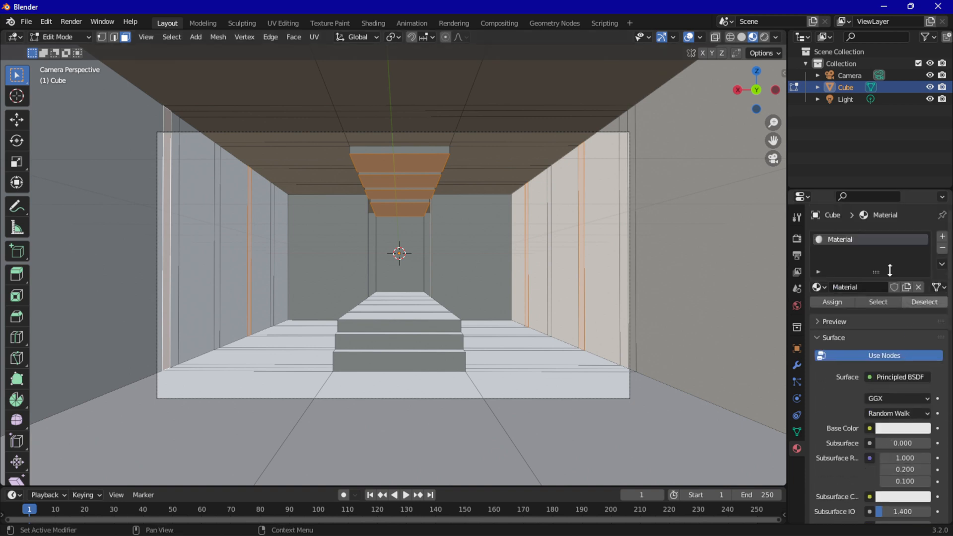
pyautogui.click(942, 237)
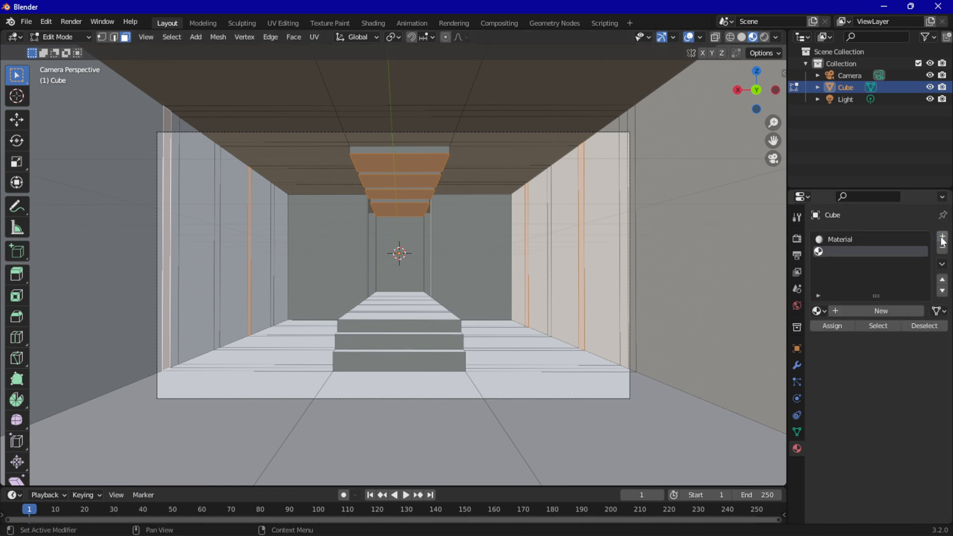
pyautogui.click(873, 311)
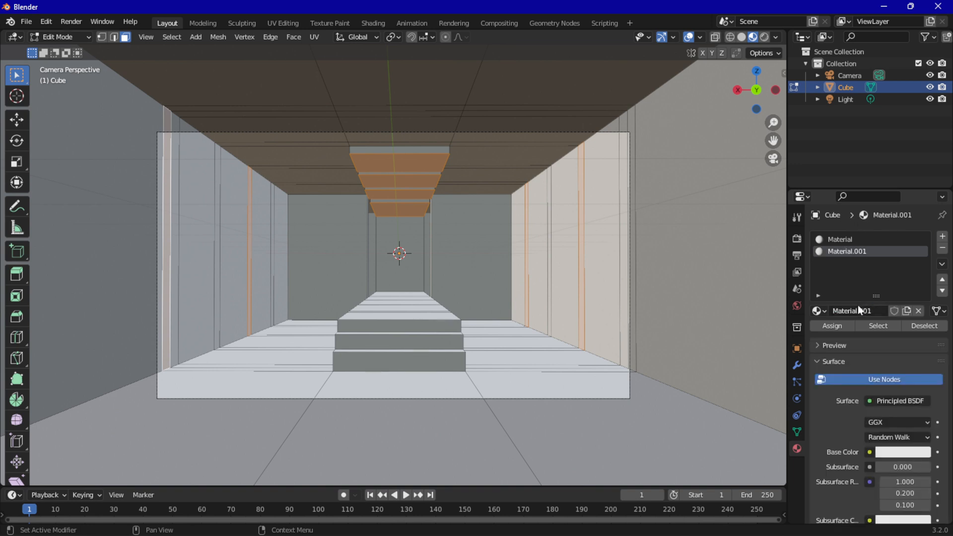
pyautogui.scroll(-15, 853, 345)
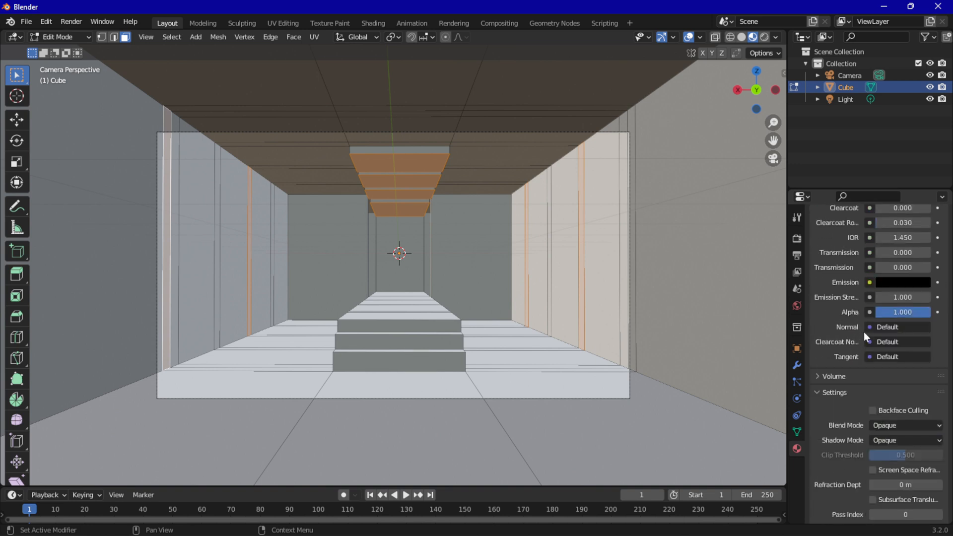
pyautogui.click(898, 282)
pyautogui.moveTo(920, 190); pyautogui.dragTo(921, 113)
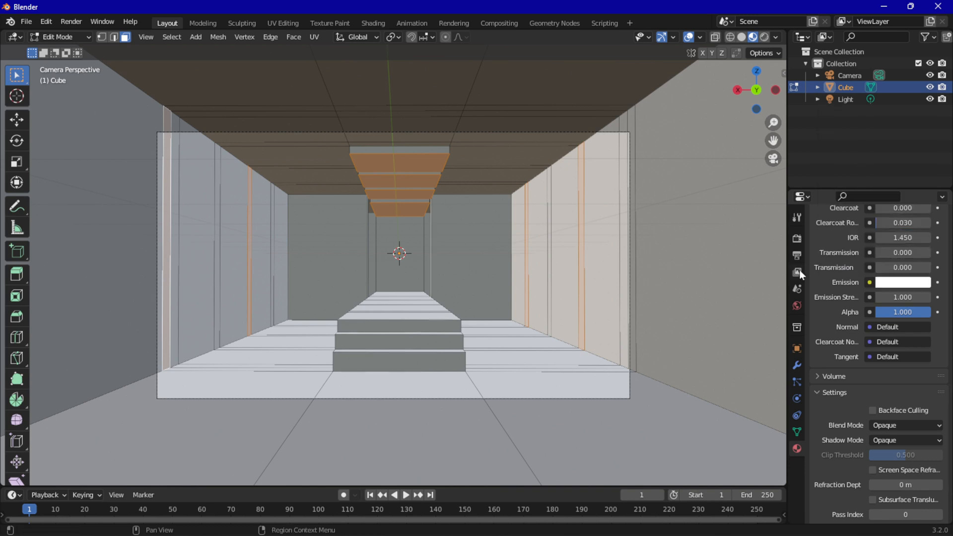
# Assign the emissive material to the selected faces, set its Emission Strength to 11.800 and return to Object Mode
pyautogui.scroll(2, 843, 287)
pyautogui.scroll(15, 845, 283)
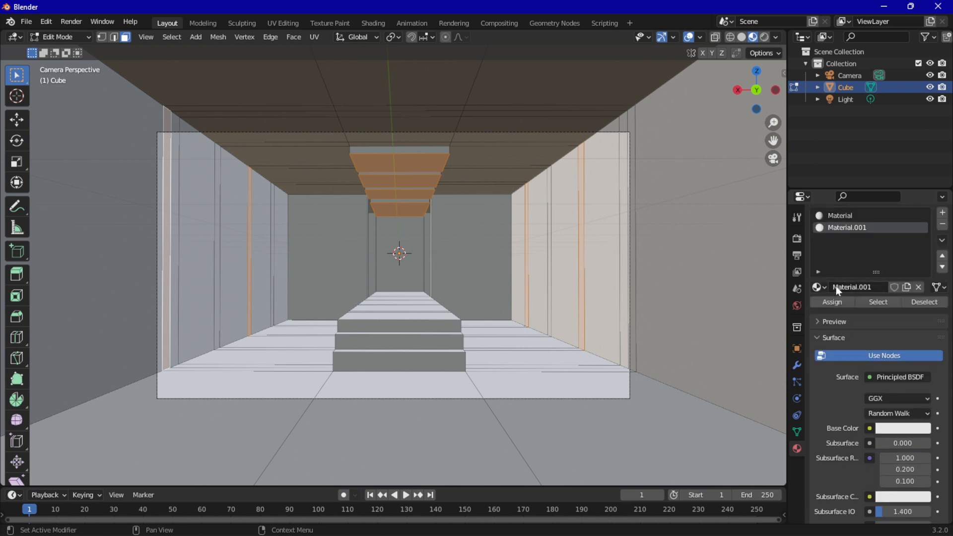
pyautogui.click(824, 302)
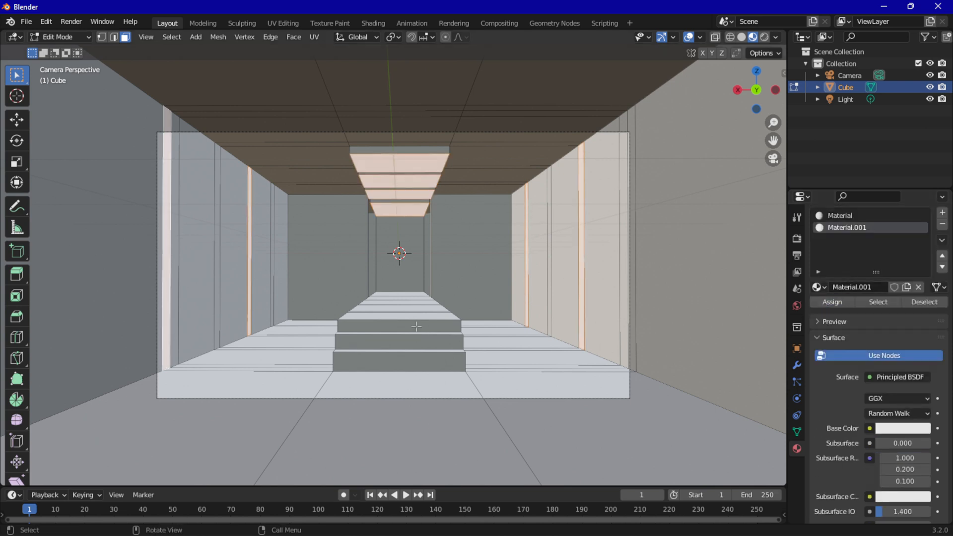
pyautogui.scroll(-18, 866, 305)
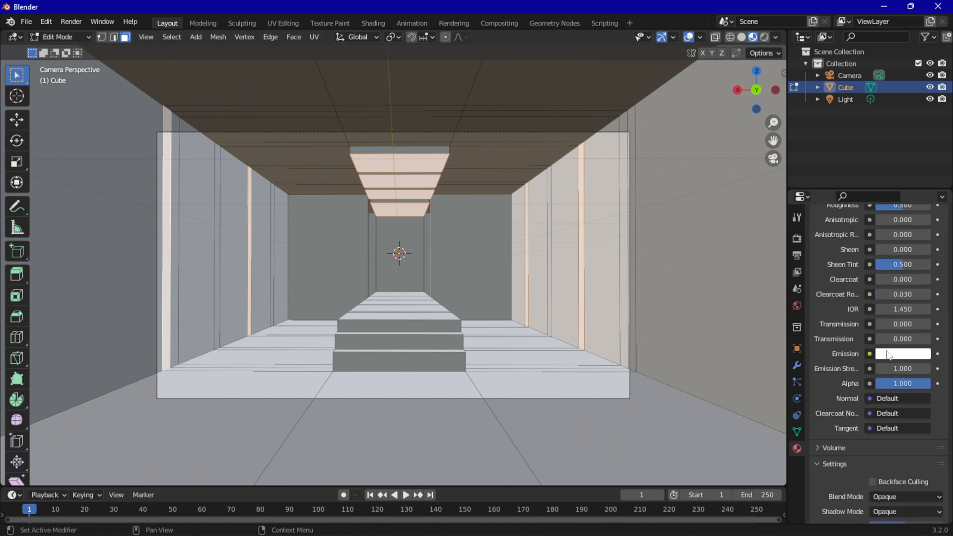
pyautogui.click(890, 353)
pyautogui.moveTo(898, 367); pyautogui.dragTo(920, 369)
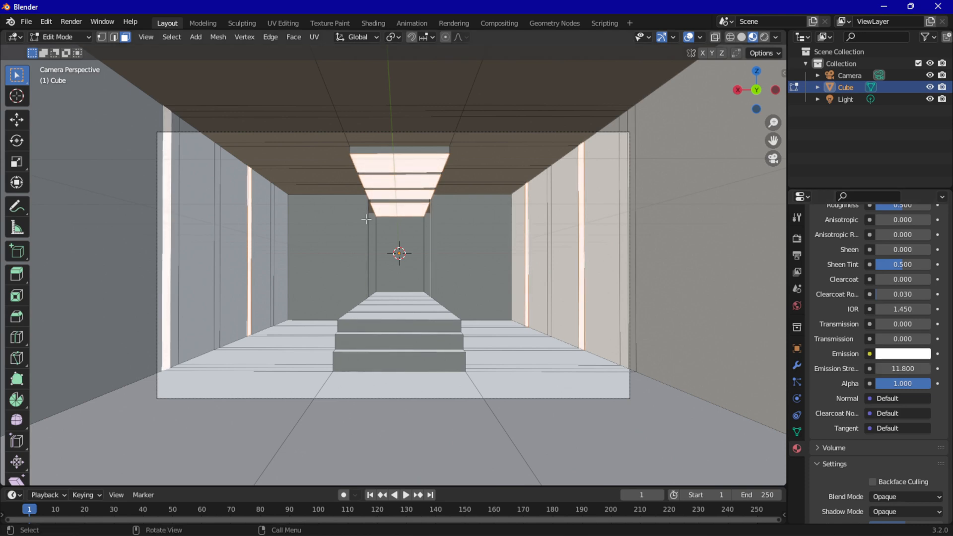
pyautogui.press('Tab')
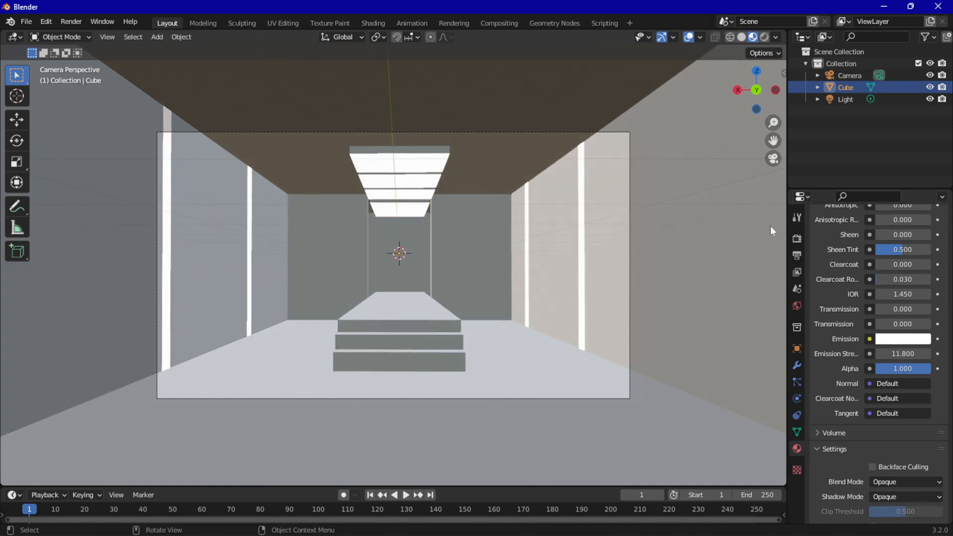
# Enable Ambient Occlusion, Bloom and Screen Space Reflections with Refraction in the render settings
pyautogui.click(796, 238)
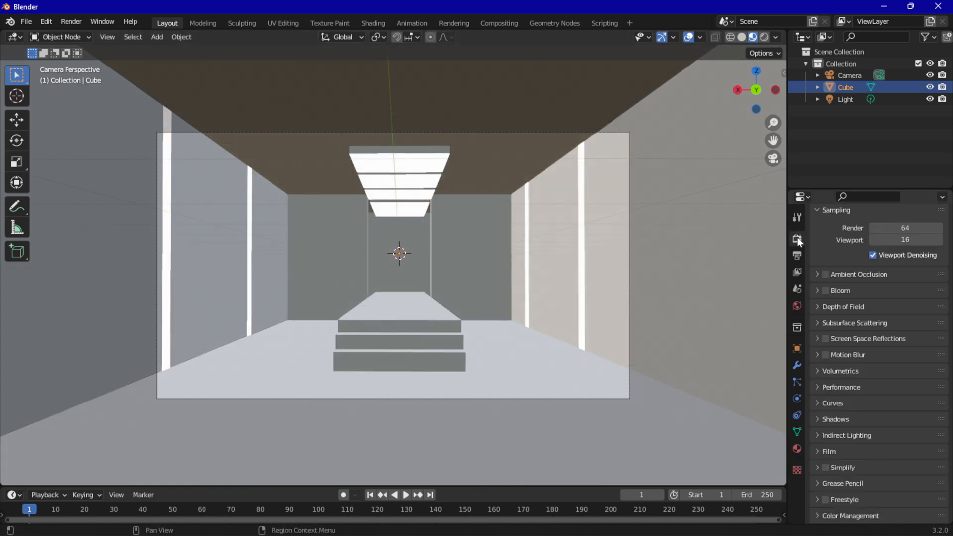
pyautogui.click(825, 275)
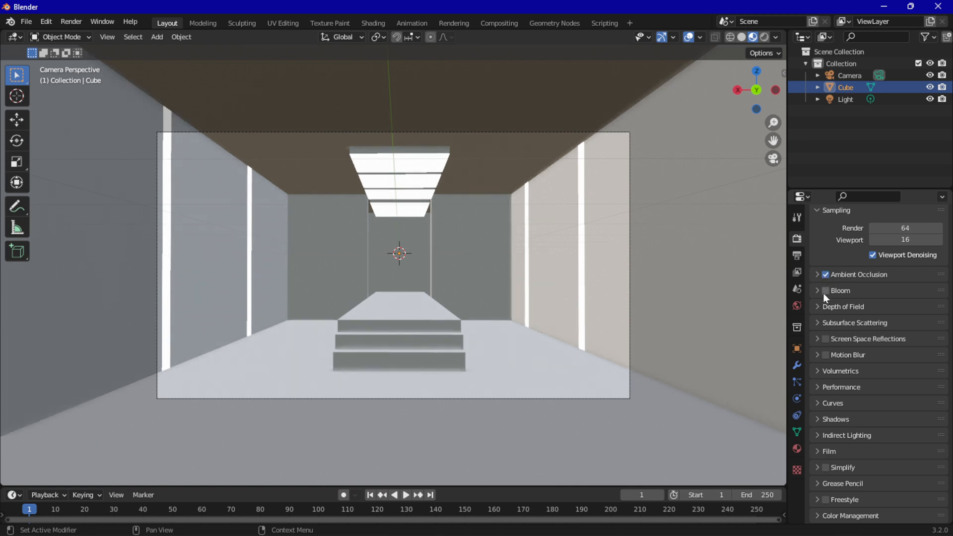
pyautogui.click(824, 291)
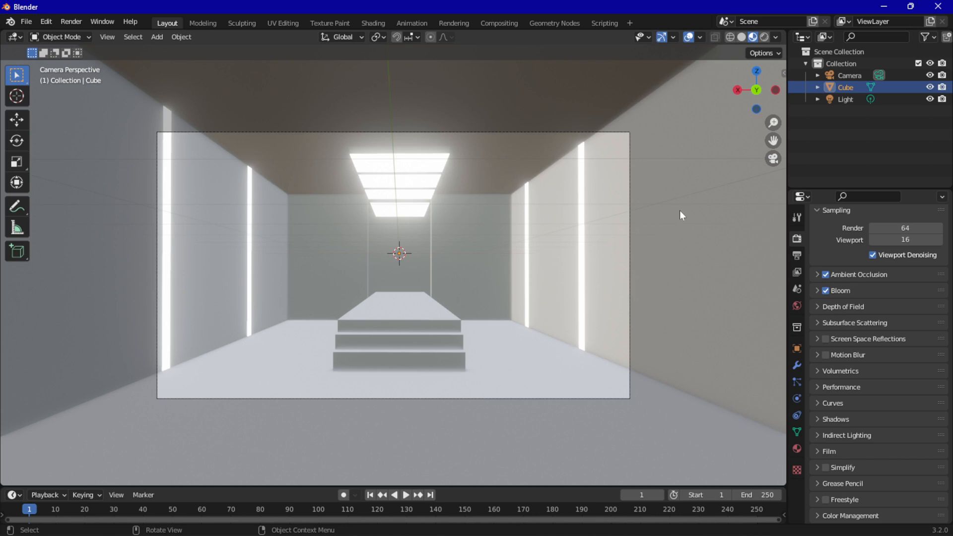
pyautogui.click(825, 340)
pyautogui.click(852, 338)
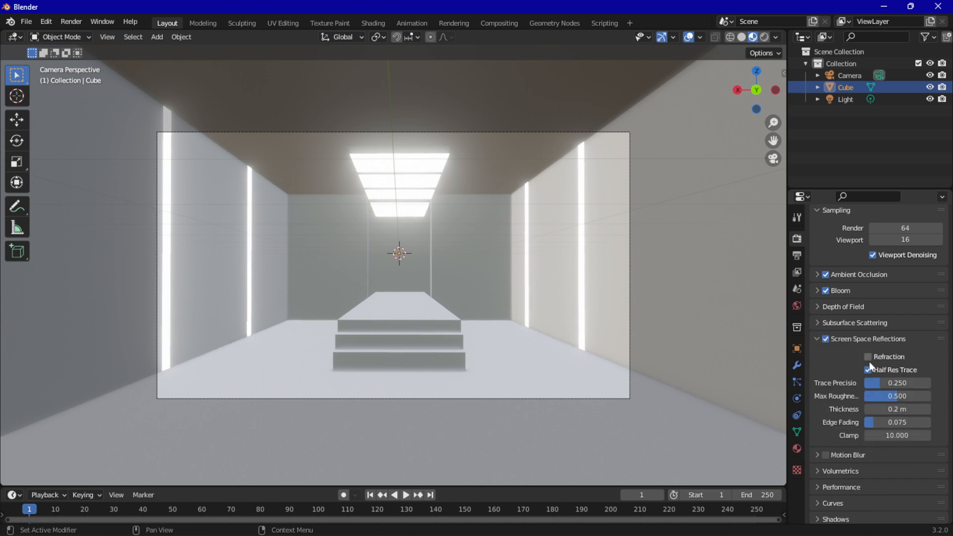
pyautogui.click(867, 357)
pyautogui.click(813, 335)
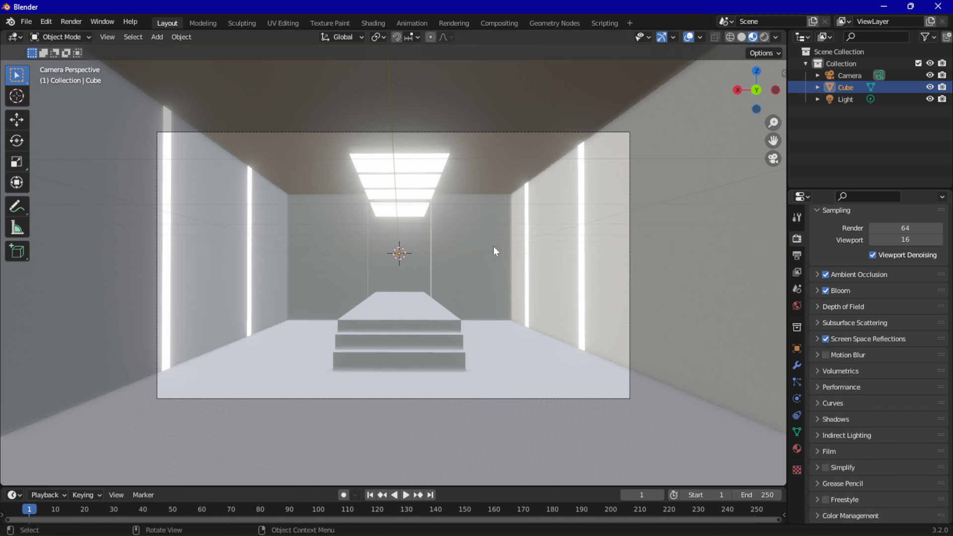
# Show the scene in Rendered shading and render the camera view as an image
pyautogui.click(764, 38)
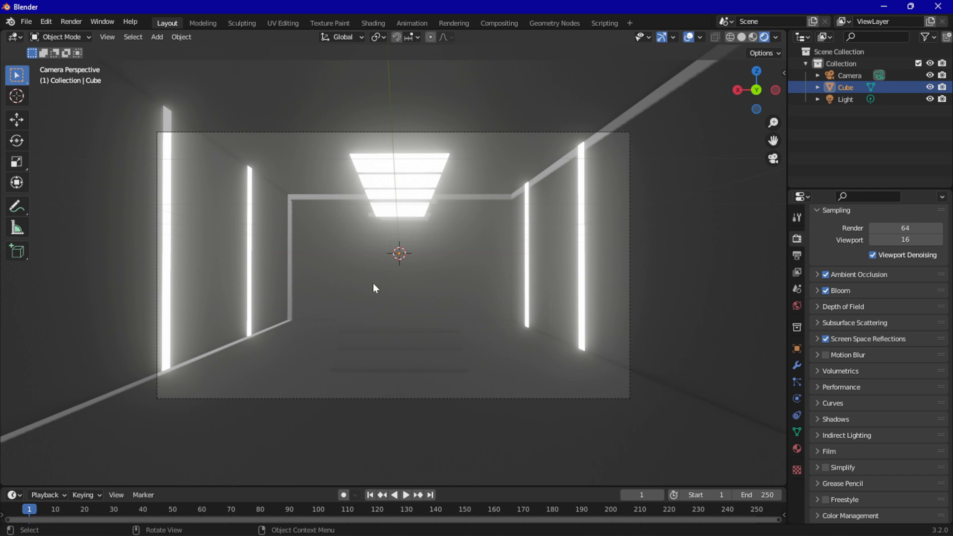
pyautogui.click(71, 22)
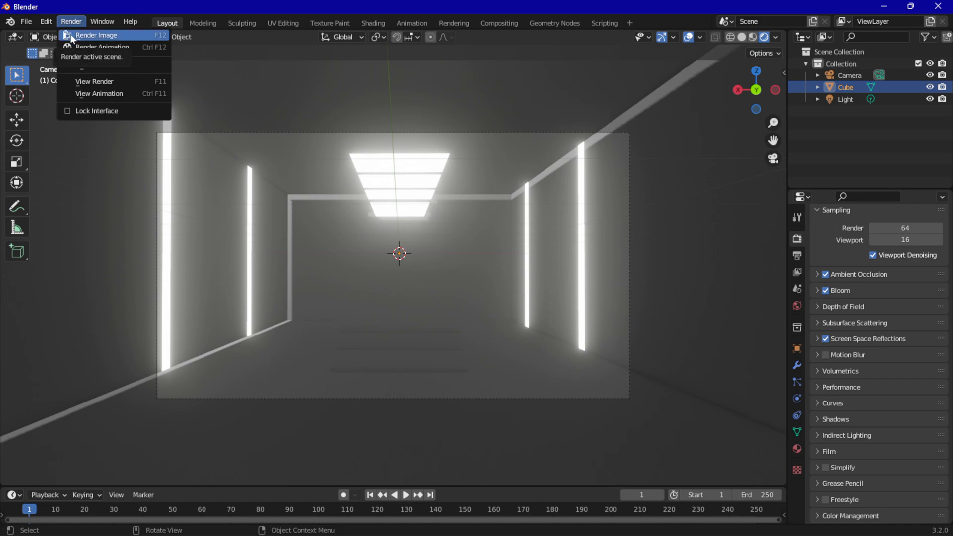
pyautogui.click(83, 35)
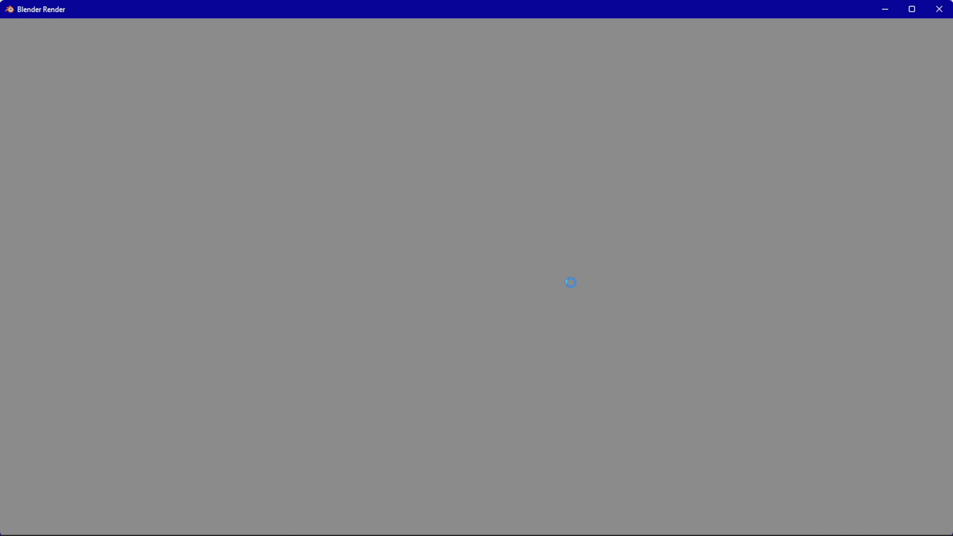
pyautogui.scroll(-3, 570, 281)
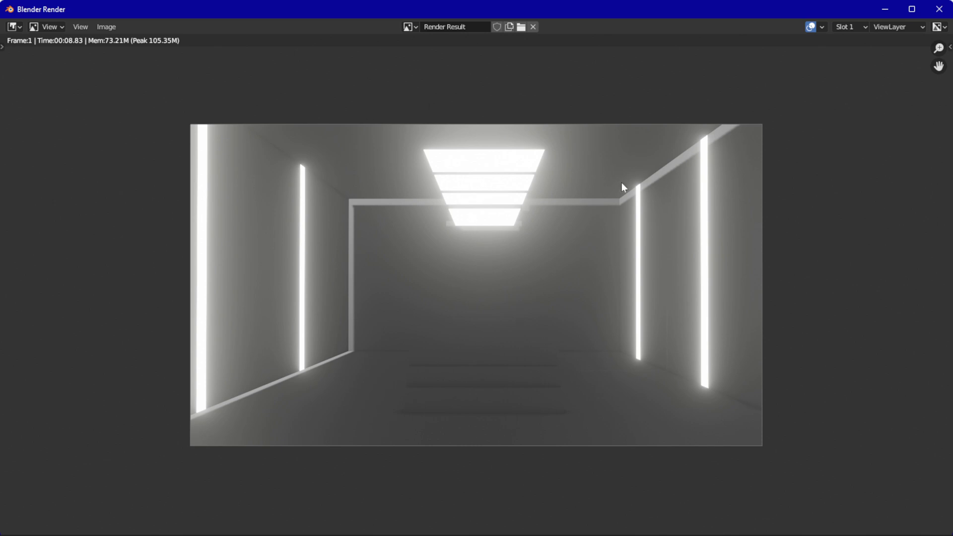
pyautogui.click(103, 27)
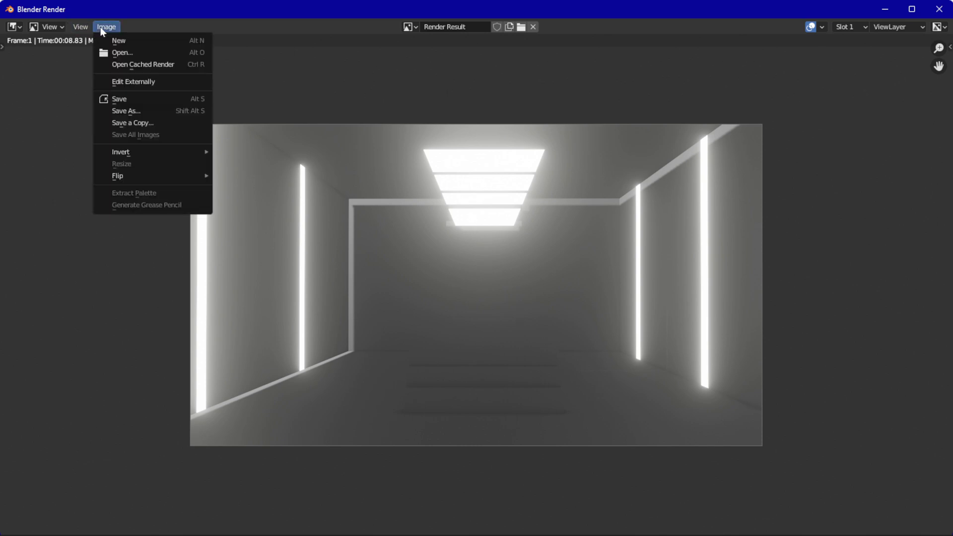
pyautogui.click(144, 111)
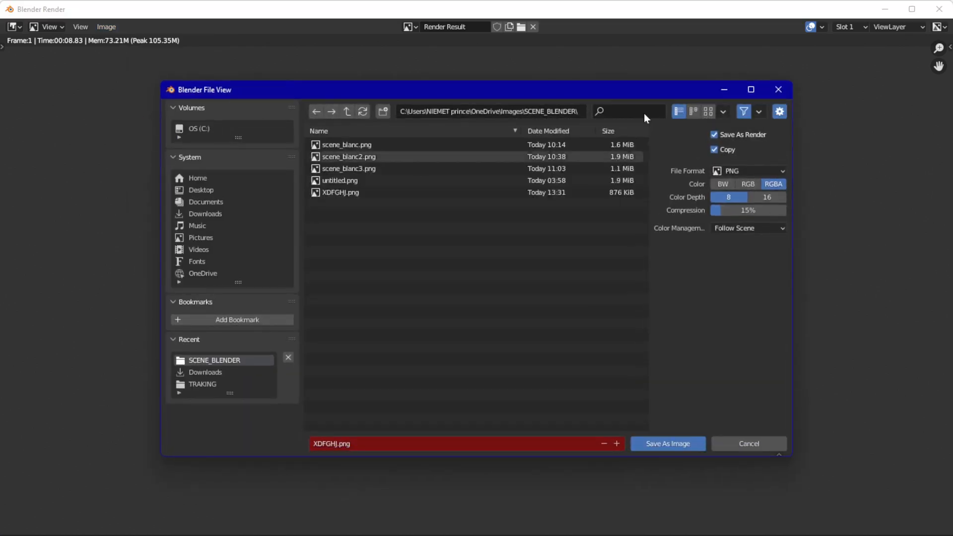
pyautogui.click(777, 90)
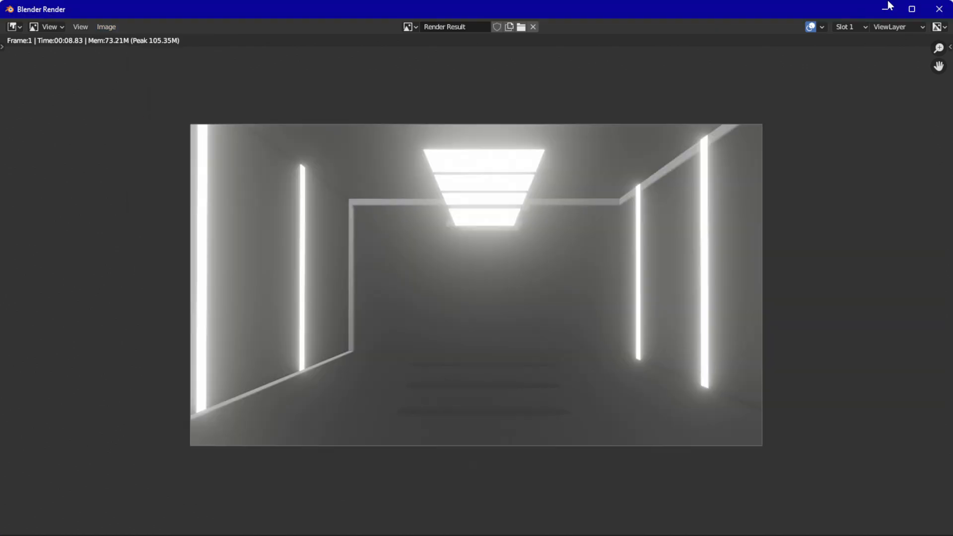
# Close the render result and add an Irradiance Volume light probe to the scene
pyautogui.click(938, 10)
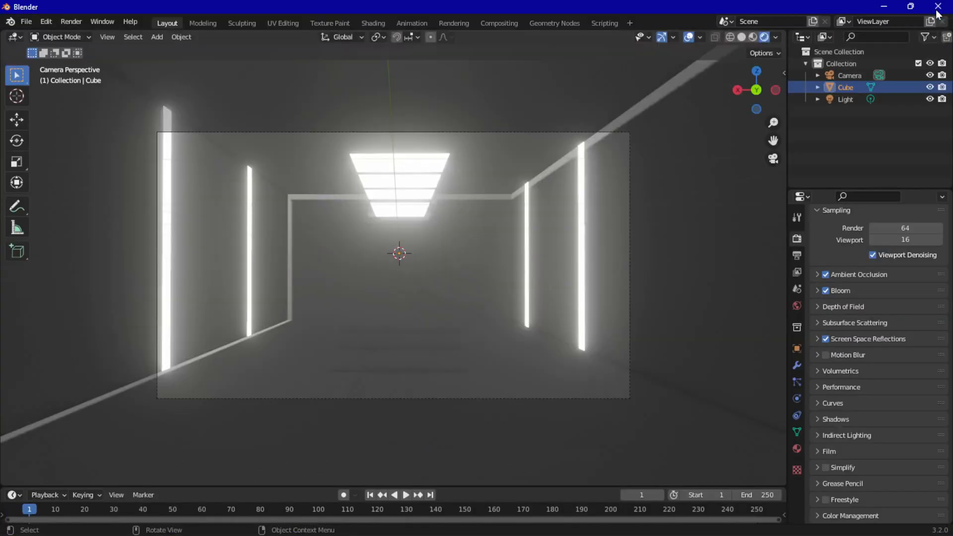
pyautogui.click(65, 21)
pyautogui.moveTo(381, 255); pyautogui.dragTo(362, 258, button='middle')
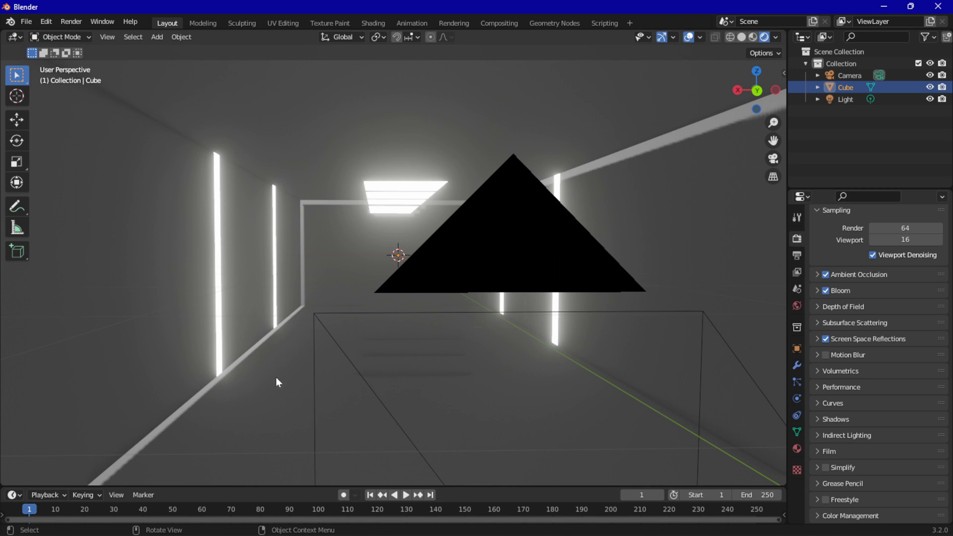
pyautogui.moveTo(276, 377); pyautogui.dragTo(325, 350, button='middle')
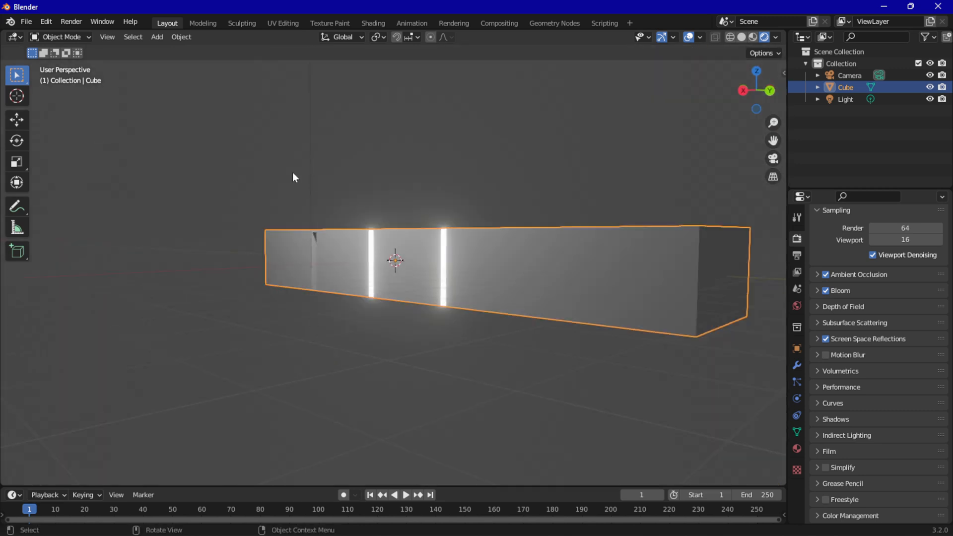
pyautogui.click(157, 37)
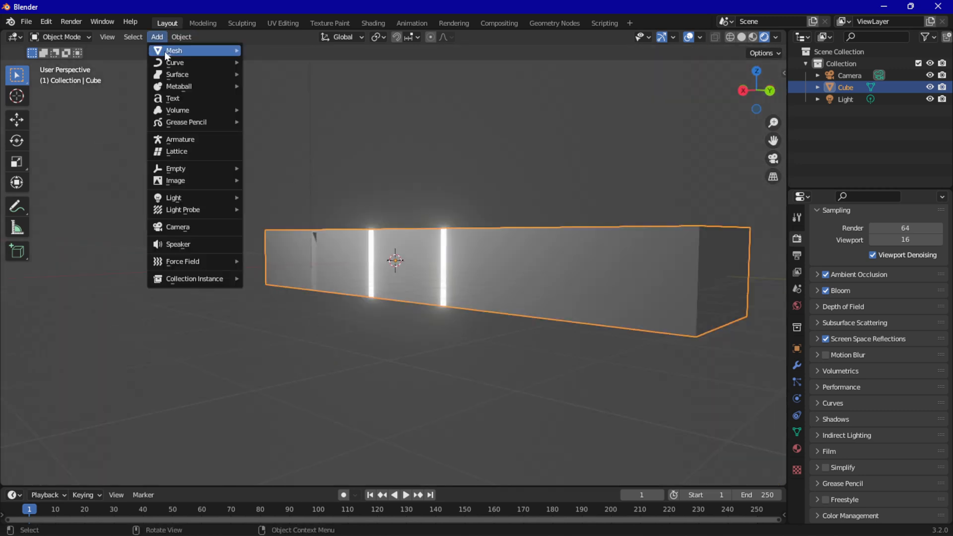
pyautogui.moveTo(212, 208)
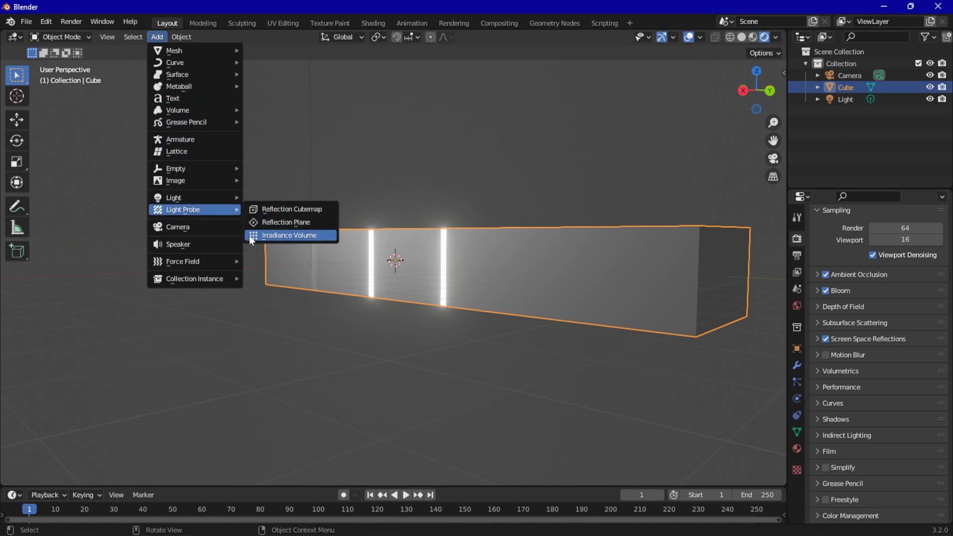
pyautogui.click(314, 239)
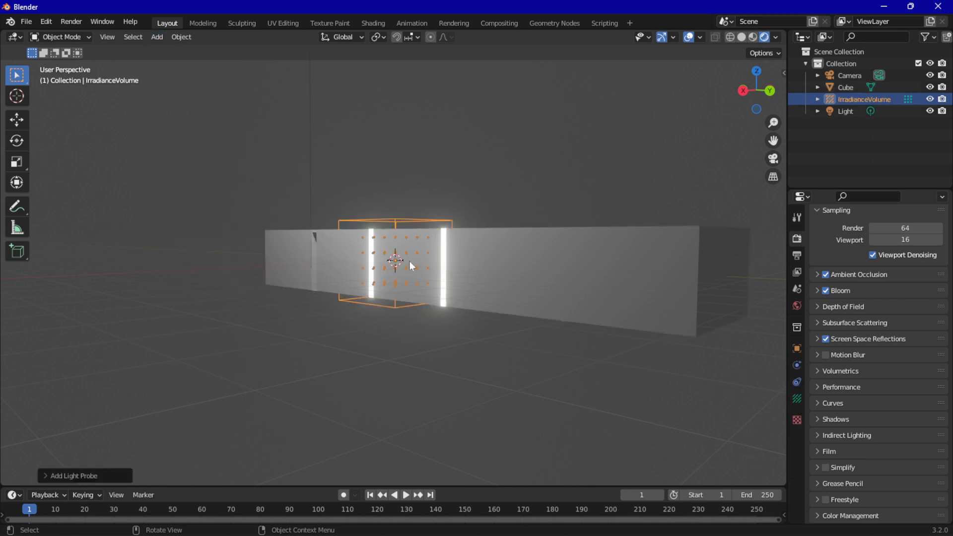
# Stretch the irradiance volume along Y past the room's length and move it about 1.5 m along Y
pyautogui.moveTo(409, 261); pyautogui.dragTo(431, 303, button='middle')
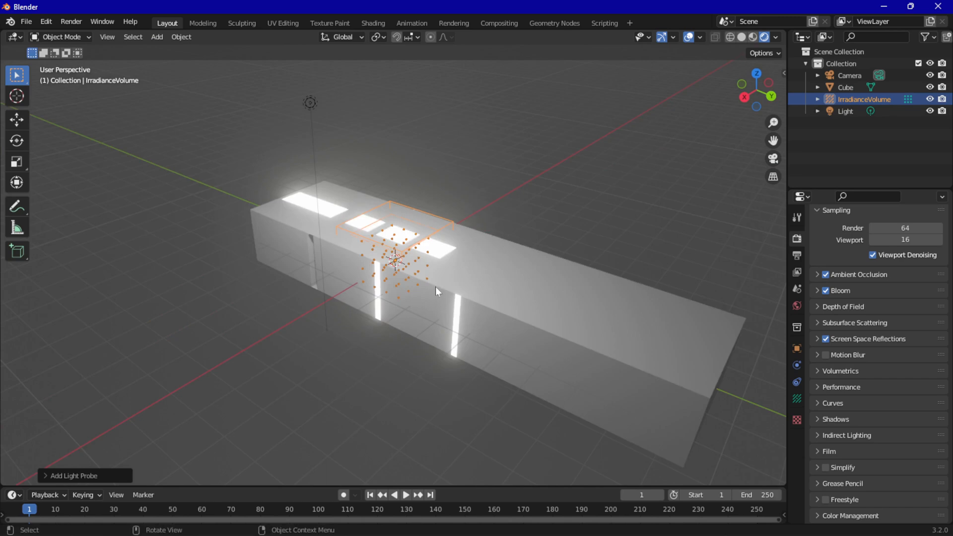
pyautogui.press('s')
pyautogui.press('y')
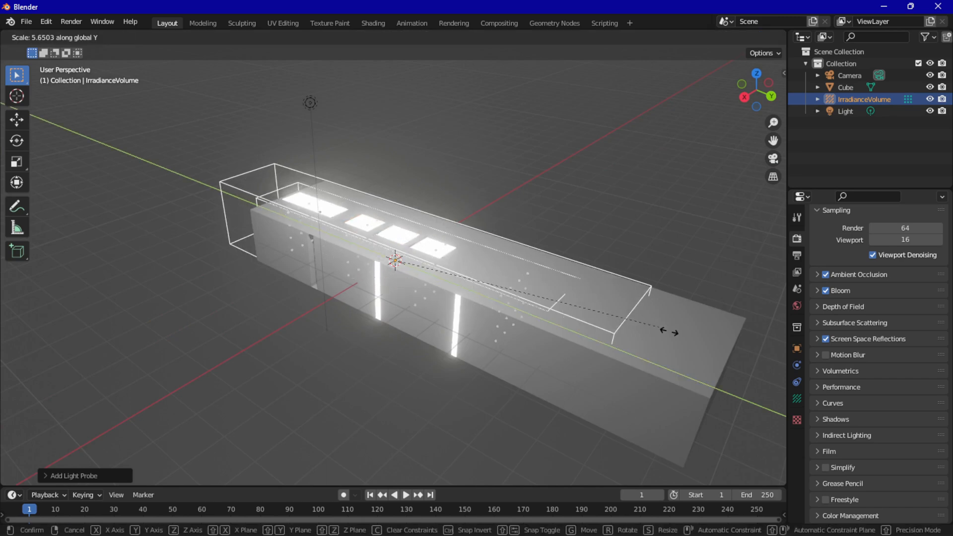
pyautogui.click(750, 368)
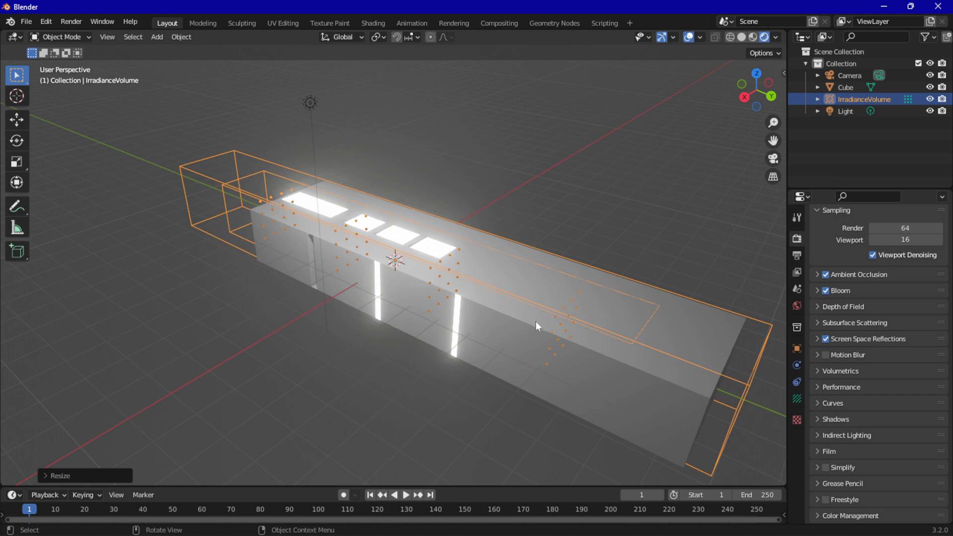
pyautogui.press('g')
pyautogui.press('y')
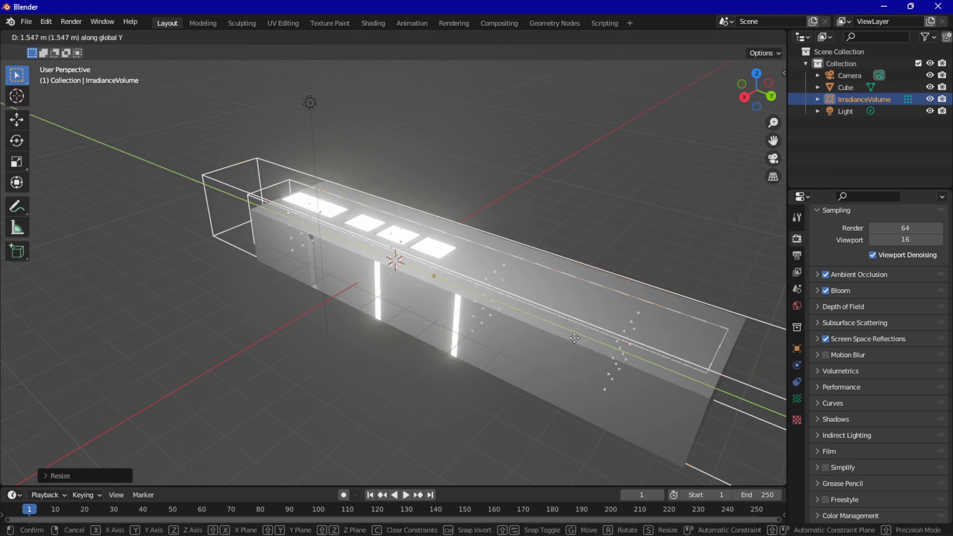
pyautogui.click(573, 335)
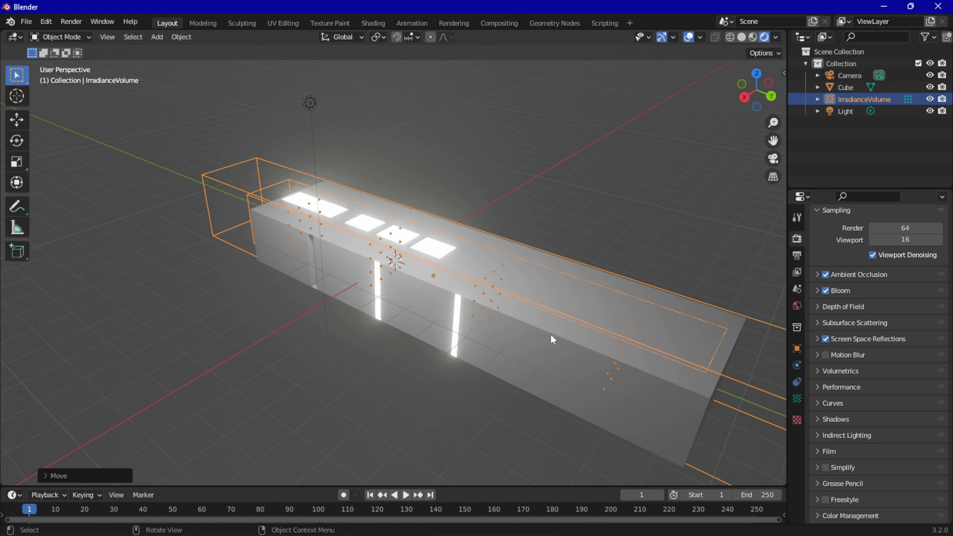
# Enlarge the irradiance volume uniformly and widen it along X so its sample points extend across the room
pyautogui.press('s')
pyautogui.click(600, 325)
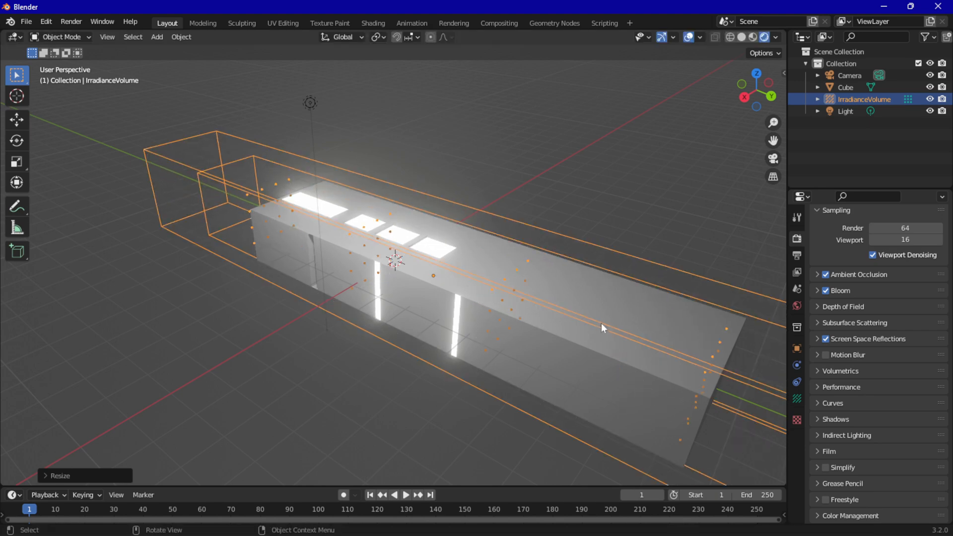
pyautogui.press('s')
pyautogui.press('y')
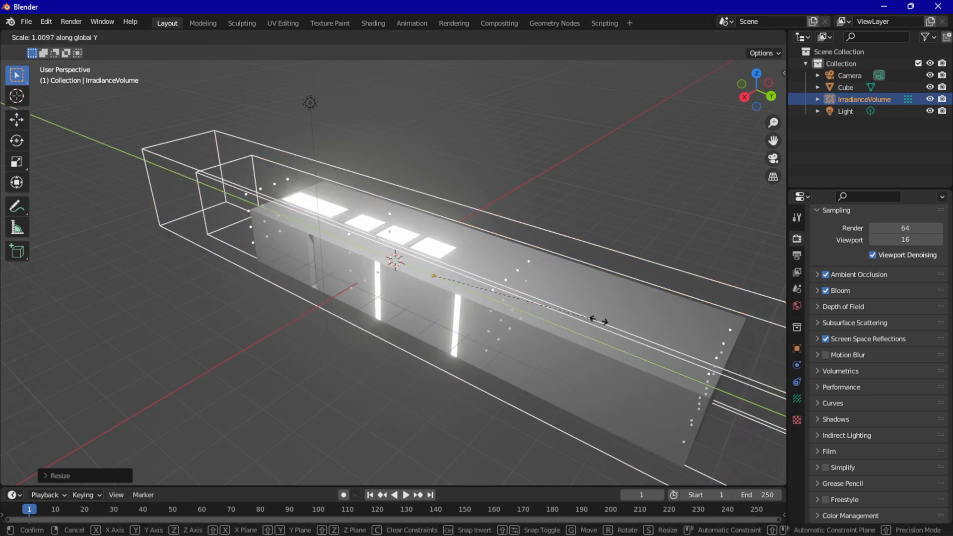
pyautogui.press('x')
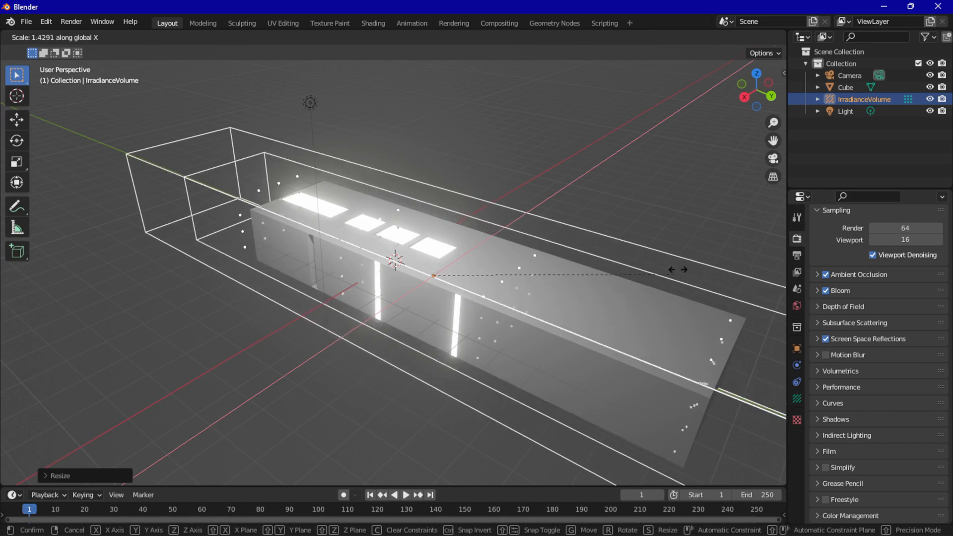
pyautogui.click(583, 311)
# Examine how the irradiance volume and its sample points cover the room from outside and inside
pyautogui.moveTo(583, 311); pyautogui.dragTo(558, 286, button='middle')
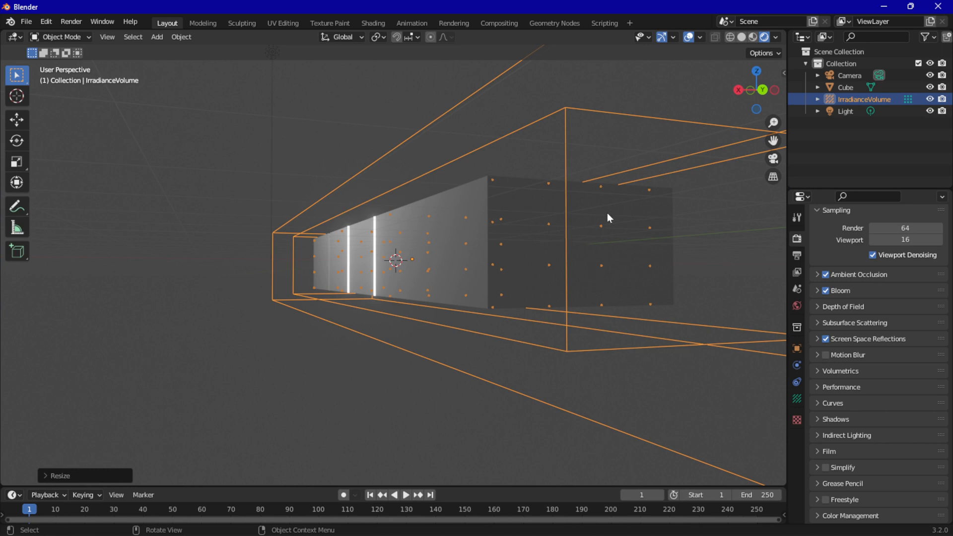
pyautogui.moveTo(580, 343); pyautogui.dragTo(608, 370, button='middle')
pyautogui.scroll(-4, 687, 383)
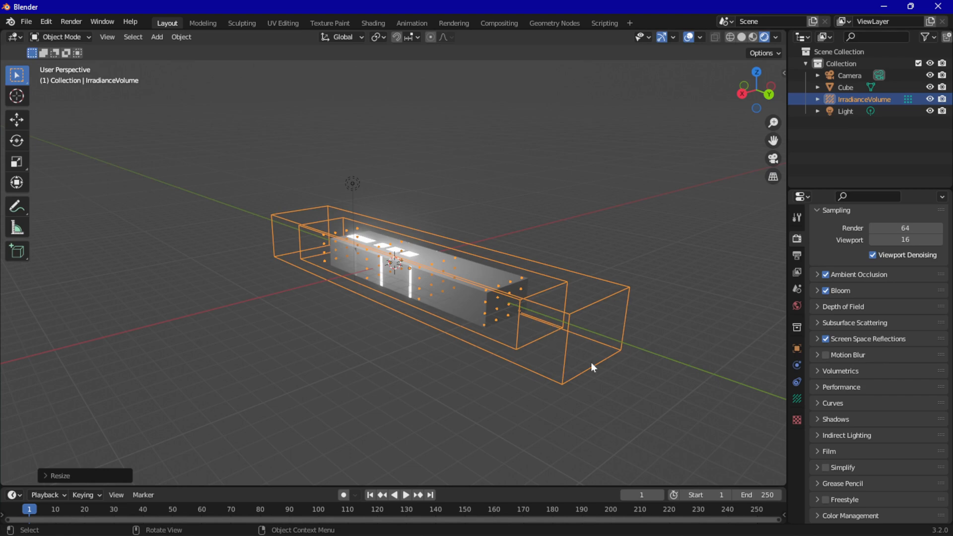
pyautogui.scroll(6, 415, 332)
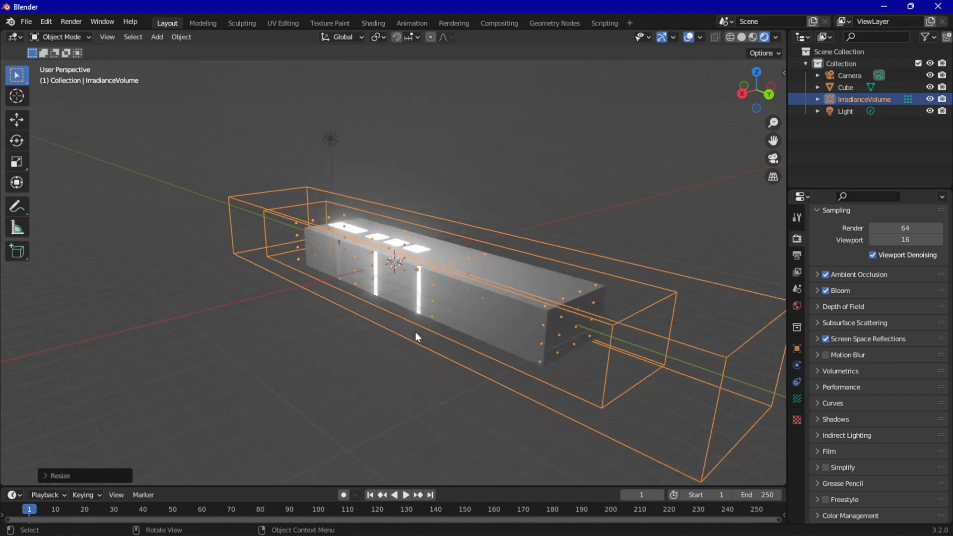
pyautogui.moveTo(429, 364); pyautogui.dragTo(355, 326, button='middle')
pyautogui.scroll(5, 351, 346)
pyautogui.scroll(-2, 355, 325)
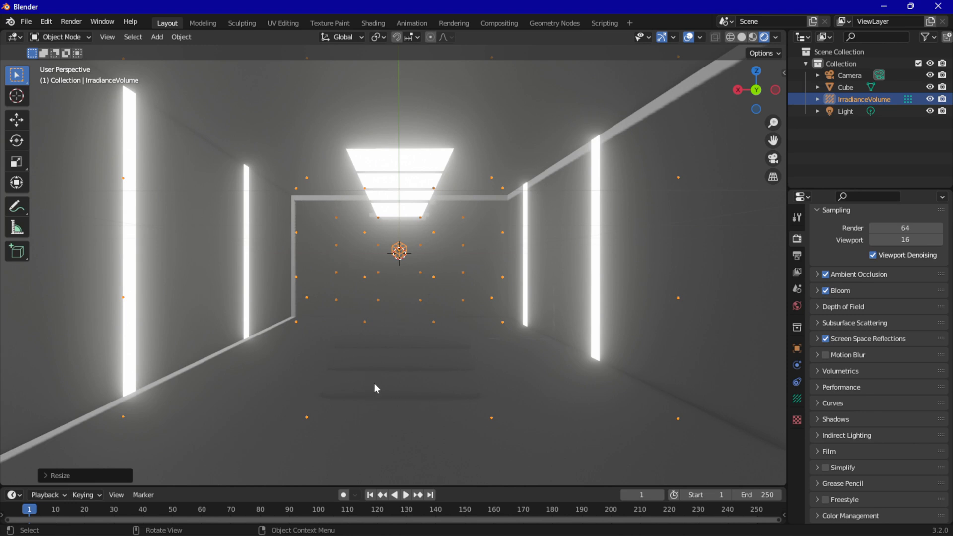
pyautogui.moveTo(257, 333); pyautogui.dragTo(295, 338, button='middle')
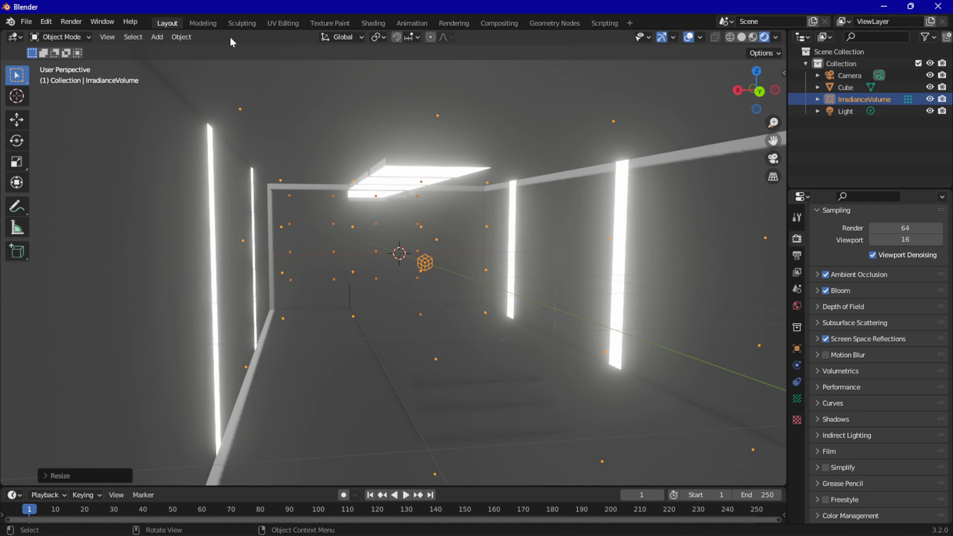
# Add a Reflection Cubemap light probe and move it about 3.5 m along Y inside the room
pyautogui.click(151, 38)
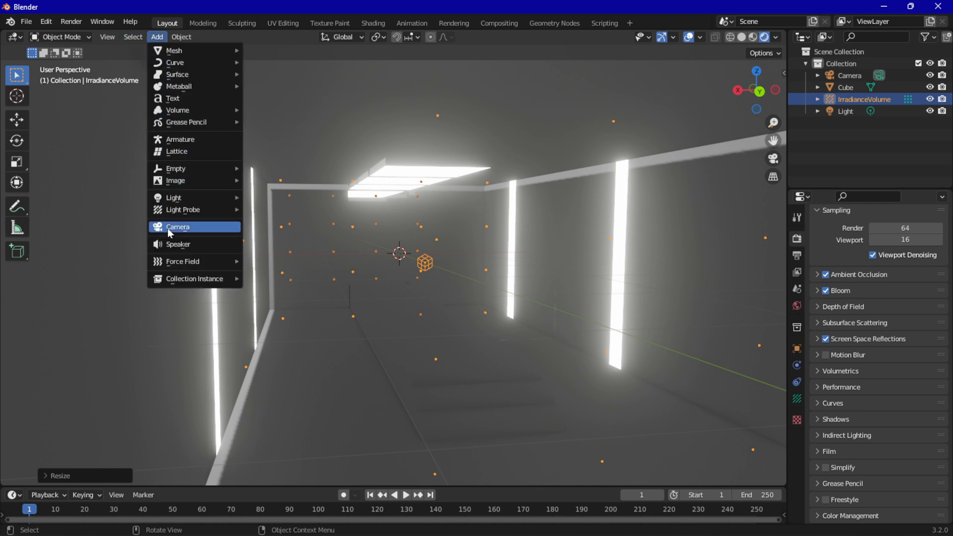
pyautogui.moveTo(198, 211)
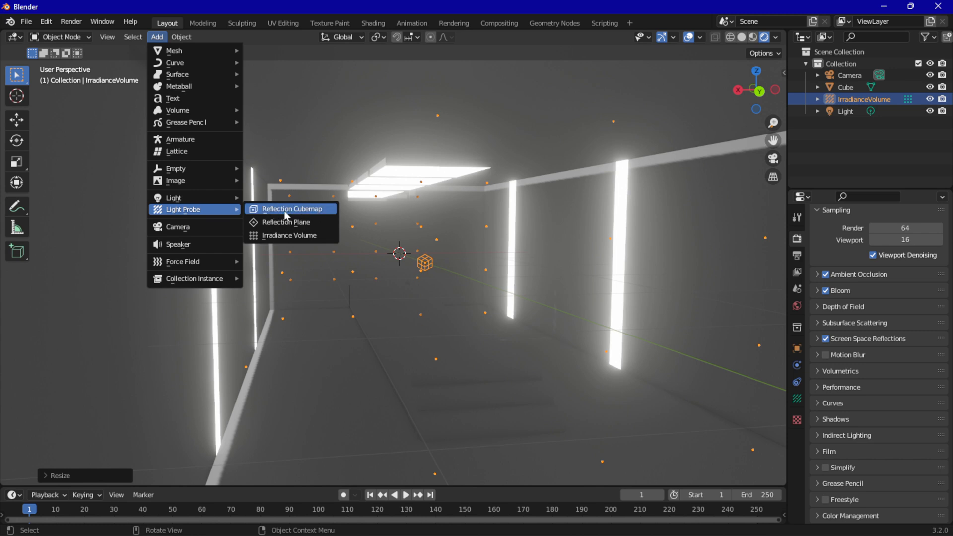
pyautogui.click(301, 213)
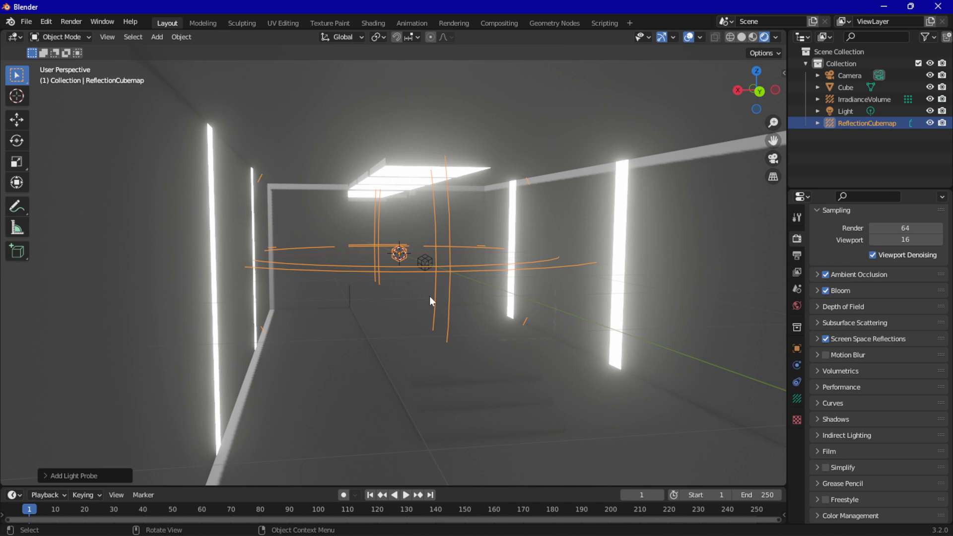
pyautogui.press('g')
pyautogui.press('y')
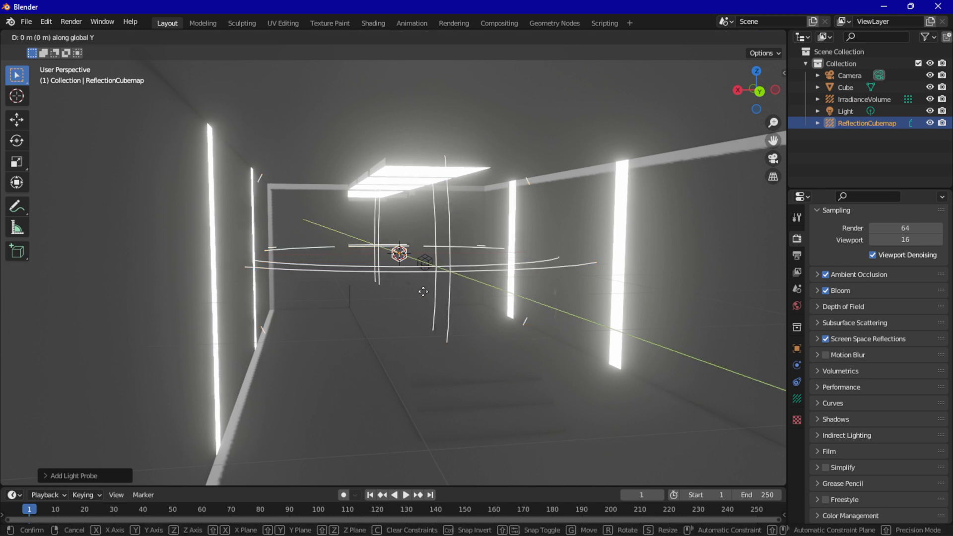
pyautogui.click(509, 351)
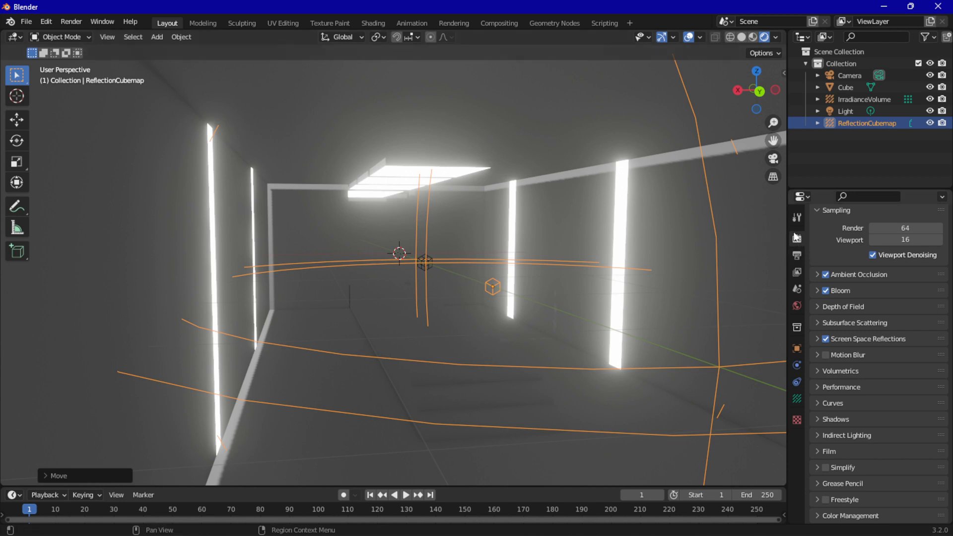
# Check the camera view, return to a free view inside the room and hide the camera in the viewport
pyautogui.moveTo(752, 285); pyautogui.dragTo(734, 268, button='middle')
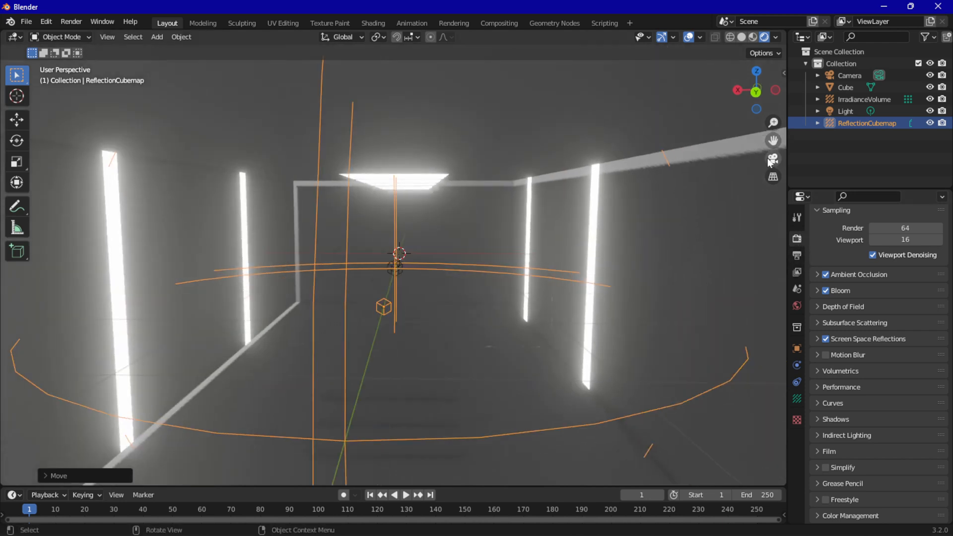
pyautogui.click(771, 159)
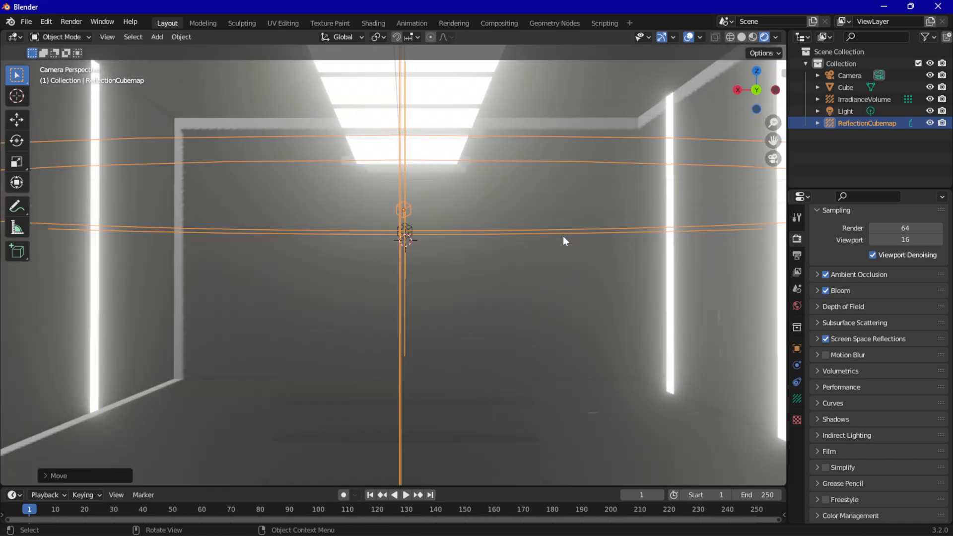
pyautogui.moveTo(563, 241); pyautogui.dragTo(569, 251, button='middle')
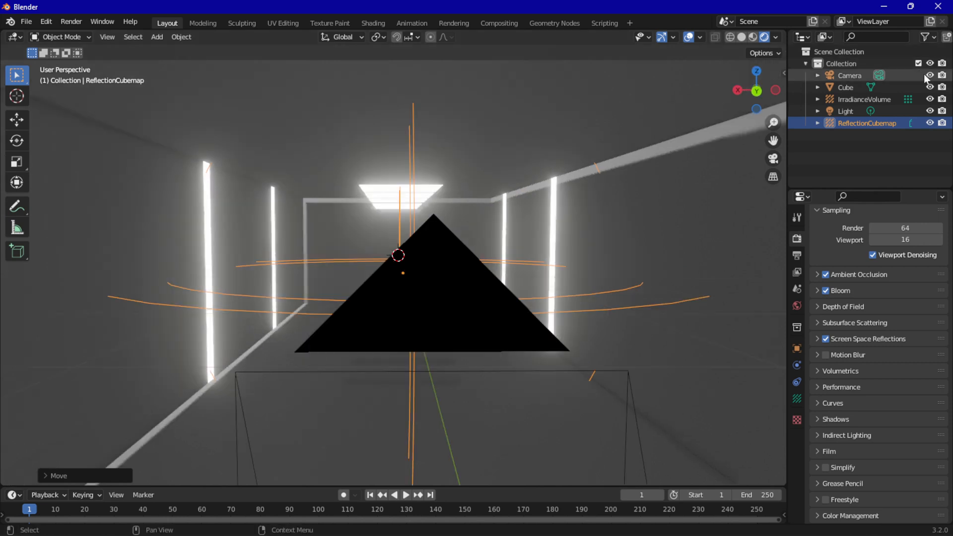
pyautogui.click(928, 75)
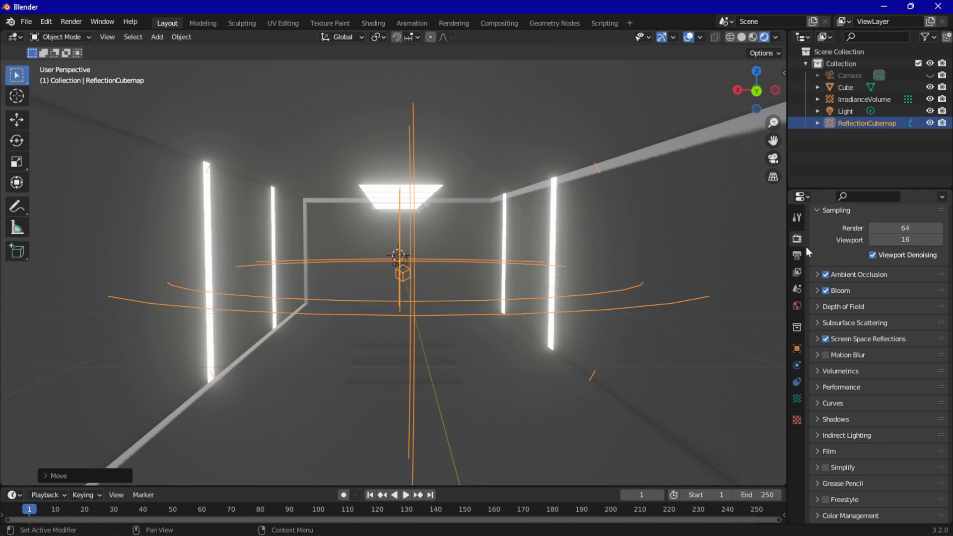
# Bake the reflection cubemap and indirect lighting for the room's light probes
pyautogui.click(835, 434)
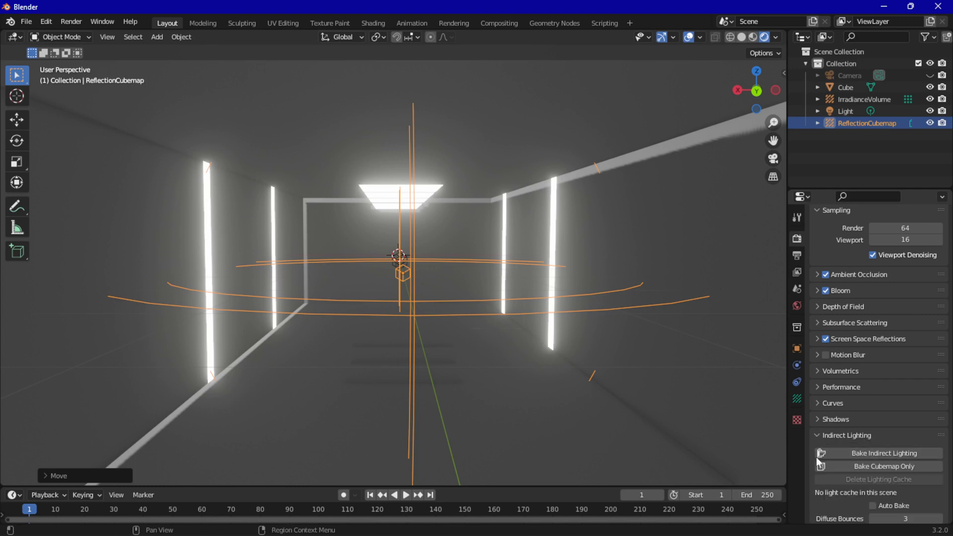
pyautogui.click(841, 465)
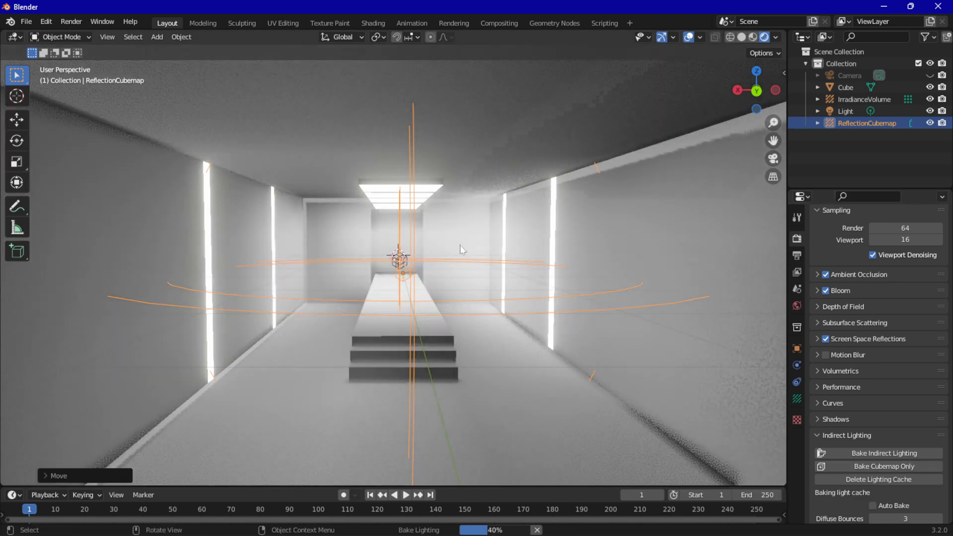
pyautogui.moveTo(428, 270); pyautogui.dragTo(427, 267, button='middle')
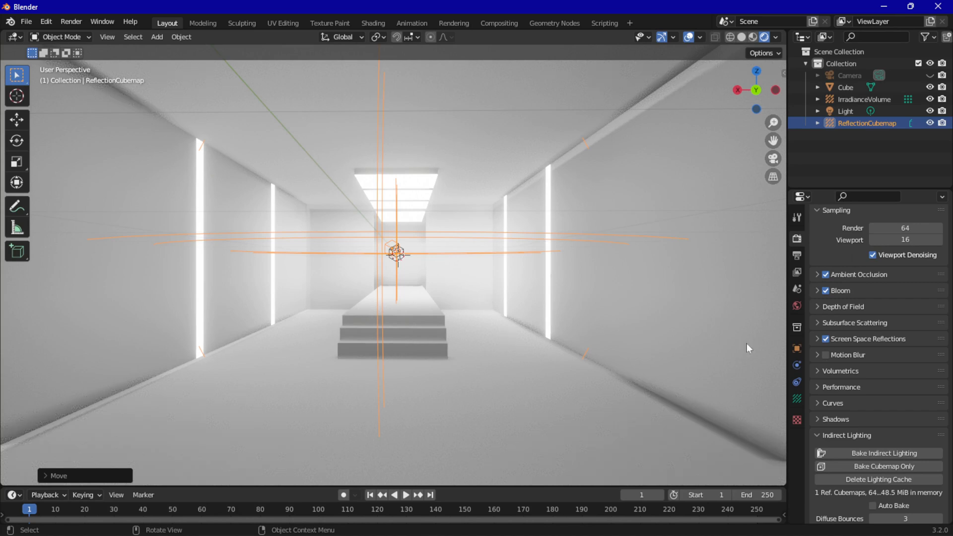
pyautogui.click(854, 453)
pyautogui.scroll(3, 402, 300)
pyautogui.scroll(-3, 406, 303)
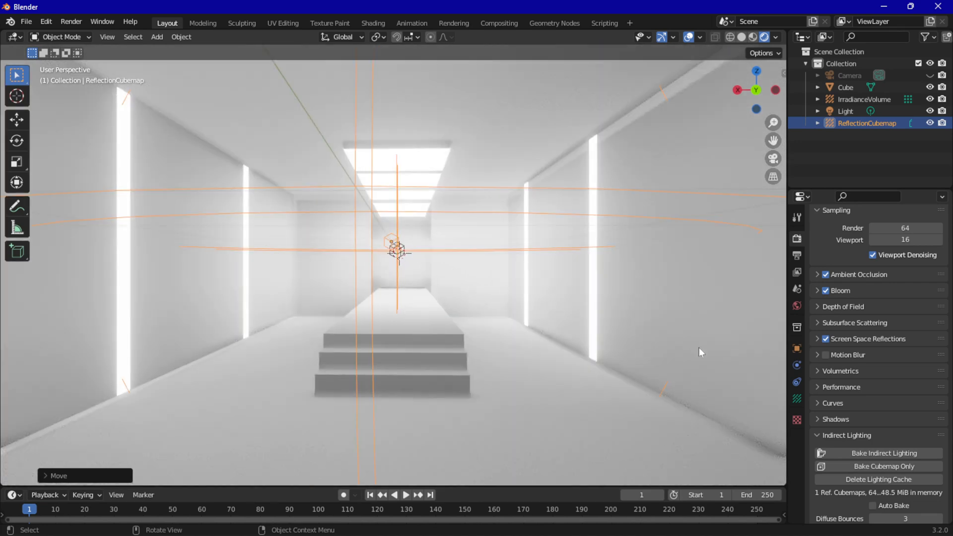
# Set the Irradiance Smoothing of the indirect lighting to 1.00
pyautogui.scroll(-3, 826, 456)
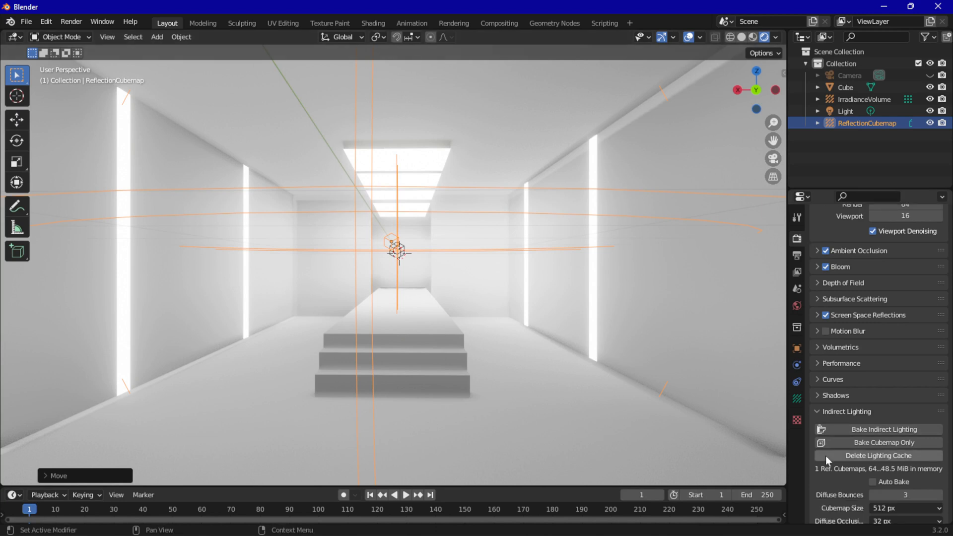
pyautogui.scroll(-1, 825, 455)
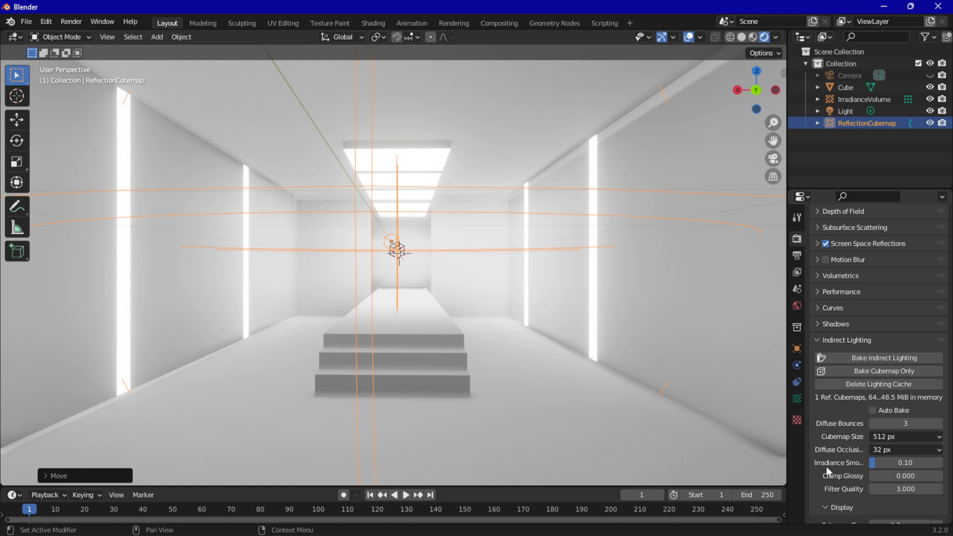
pyautogui.moveTo(877, 466); pyautogui.dragTo(943, 464)
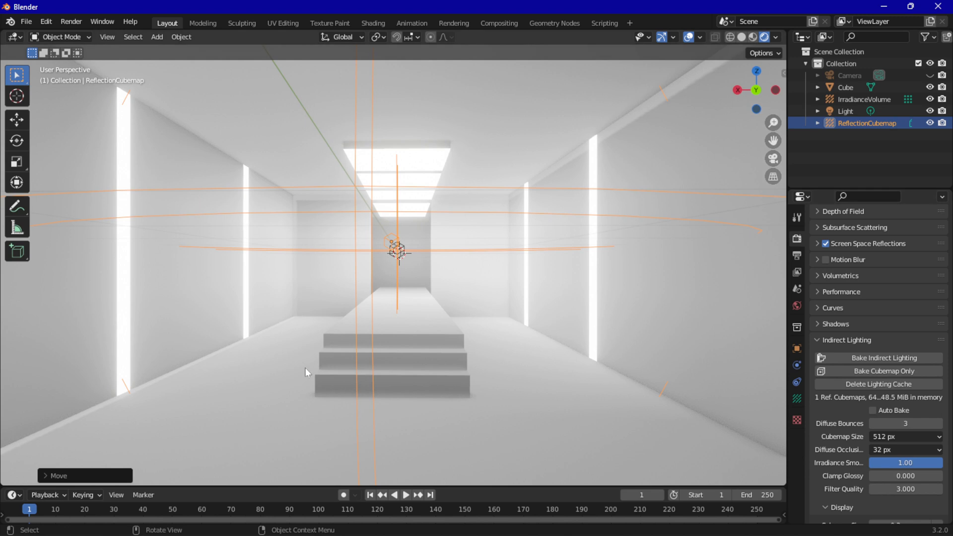